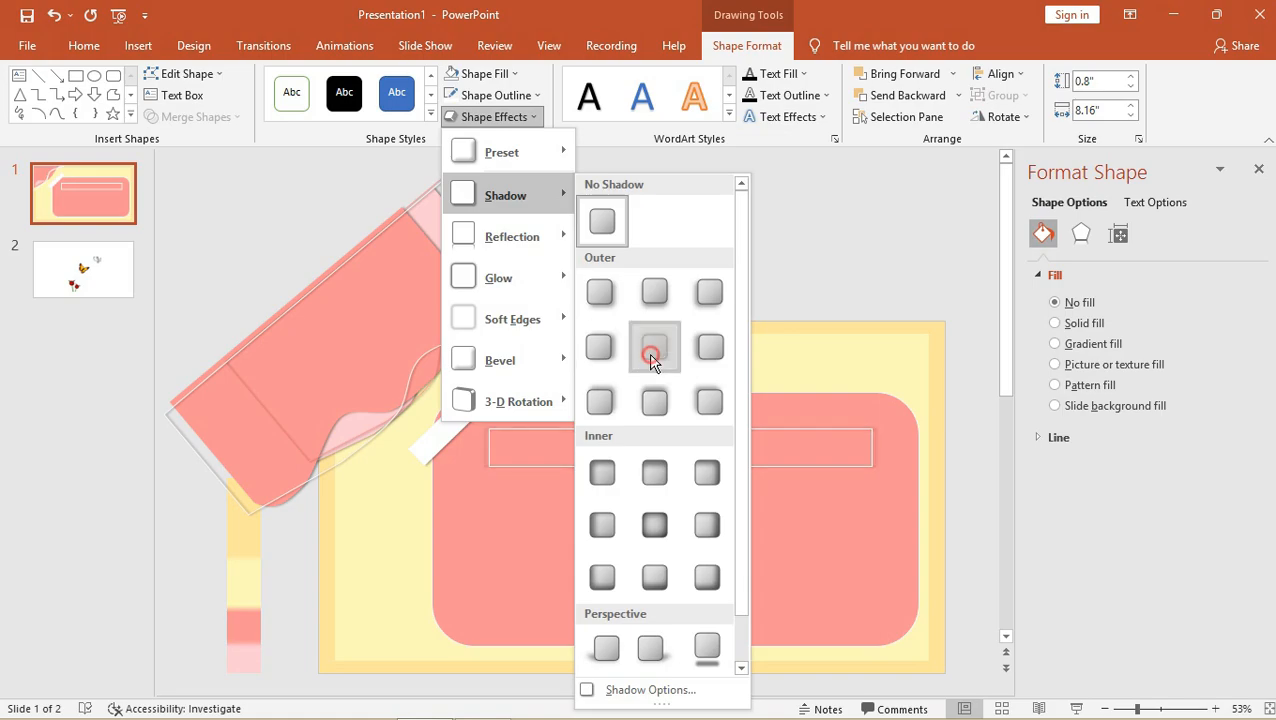
Give the white box a 6 pt outline and stretch it to 3.5" by 8.16" inside the pink panel.
{"action": "left_click_drag", "start_coordinate": [680, 467], "coordinate": [681, 610]}
{"action": "left_click", "coordinate": [797, 226]}
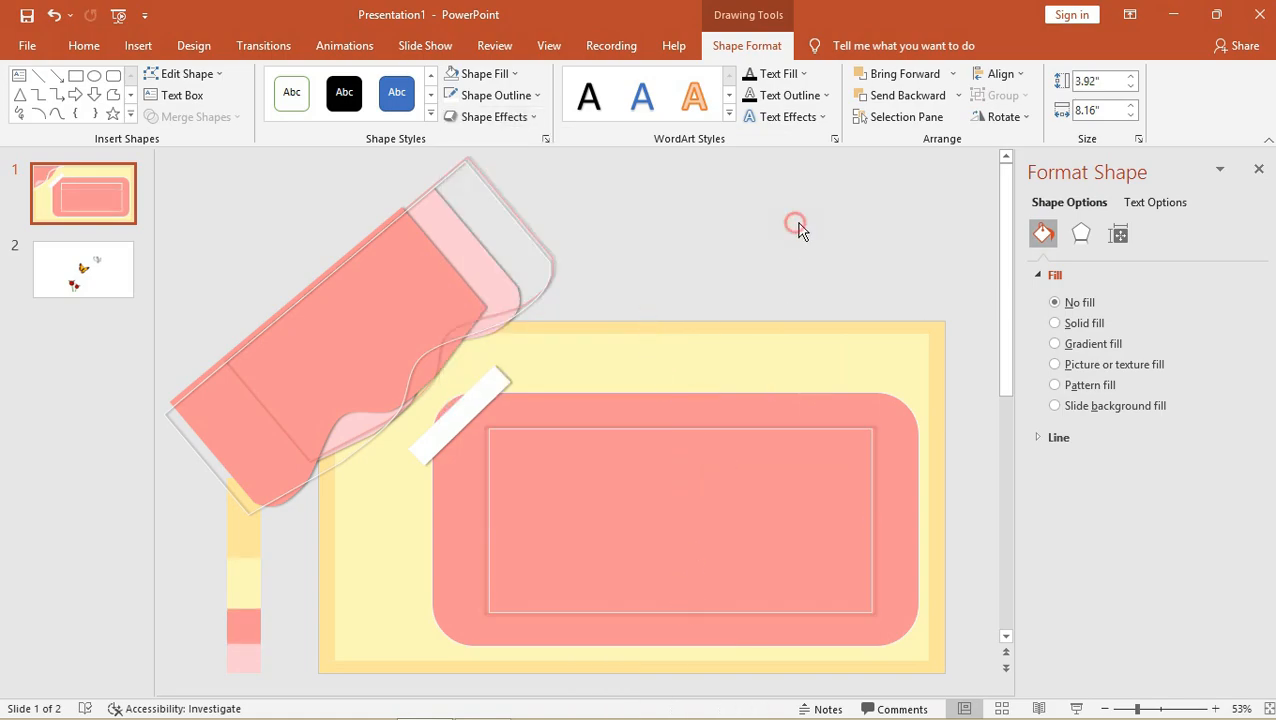
{"action": "left_click", "coordinate": [743, 433]}
{"action": "left_click", "coordinate": [742, 431]}
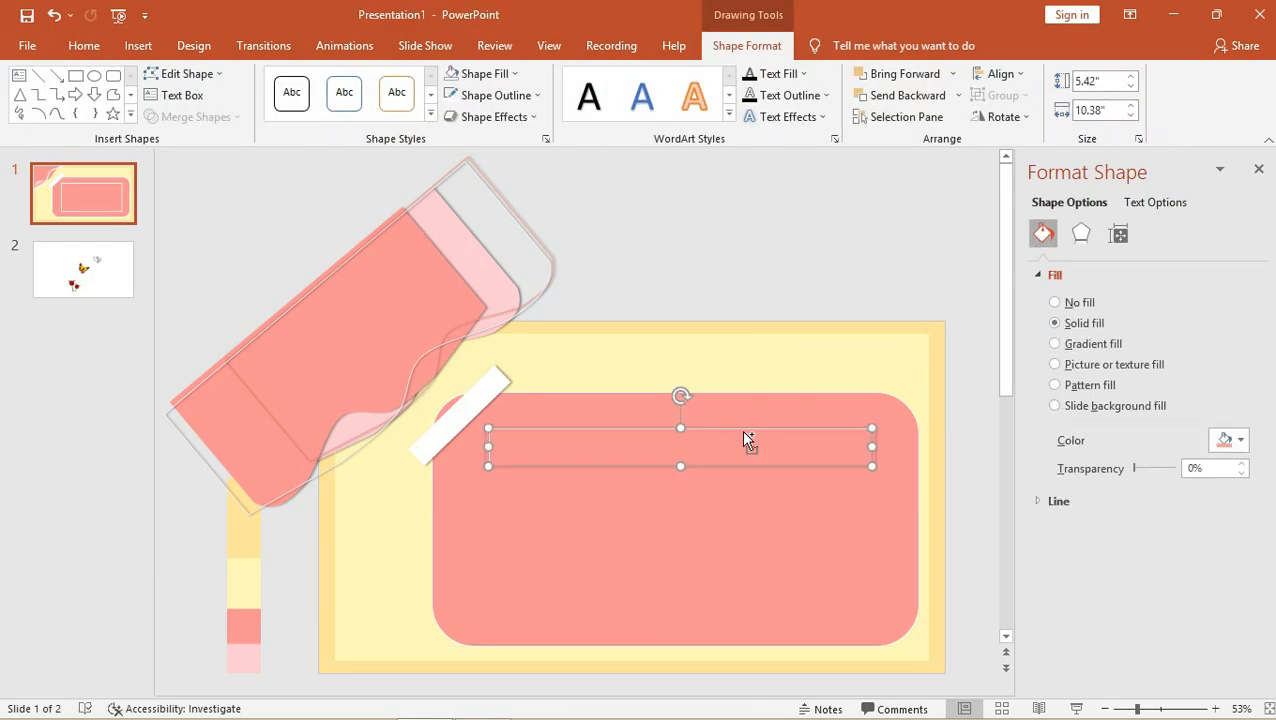
{"action": "left_click", "coordinate": [529, 95]}
{"action": "left_click", "coordinate": [530, 372]}
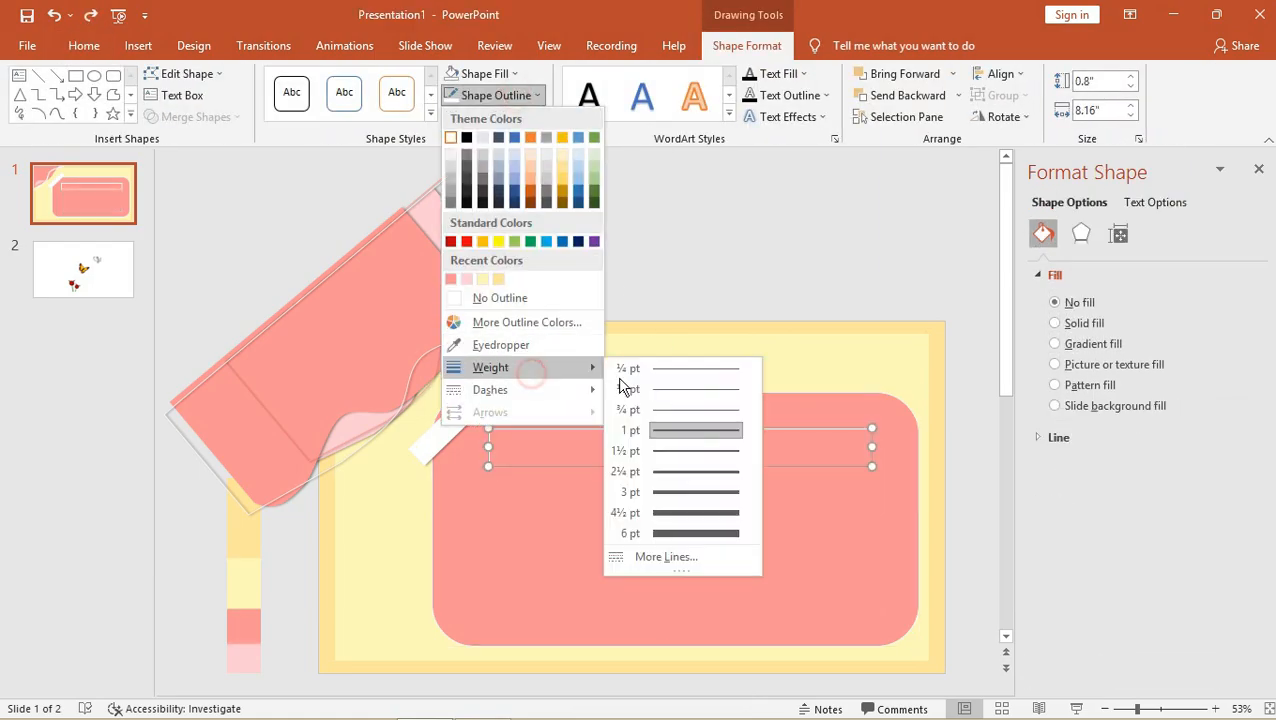
{"action": "left_click", "coordinate": [645, 533]}
{"action": "left_click_drag", "start_coordinate": [681, 466], "coordinate": [674, 593]}
{"action": "left_click", "coordinate": [797, 241]}
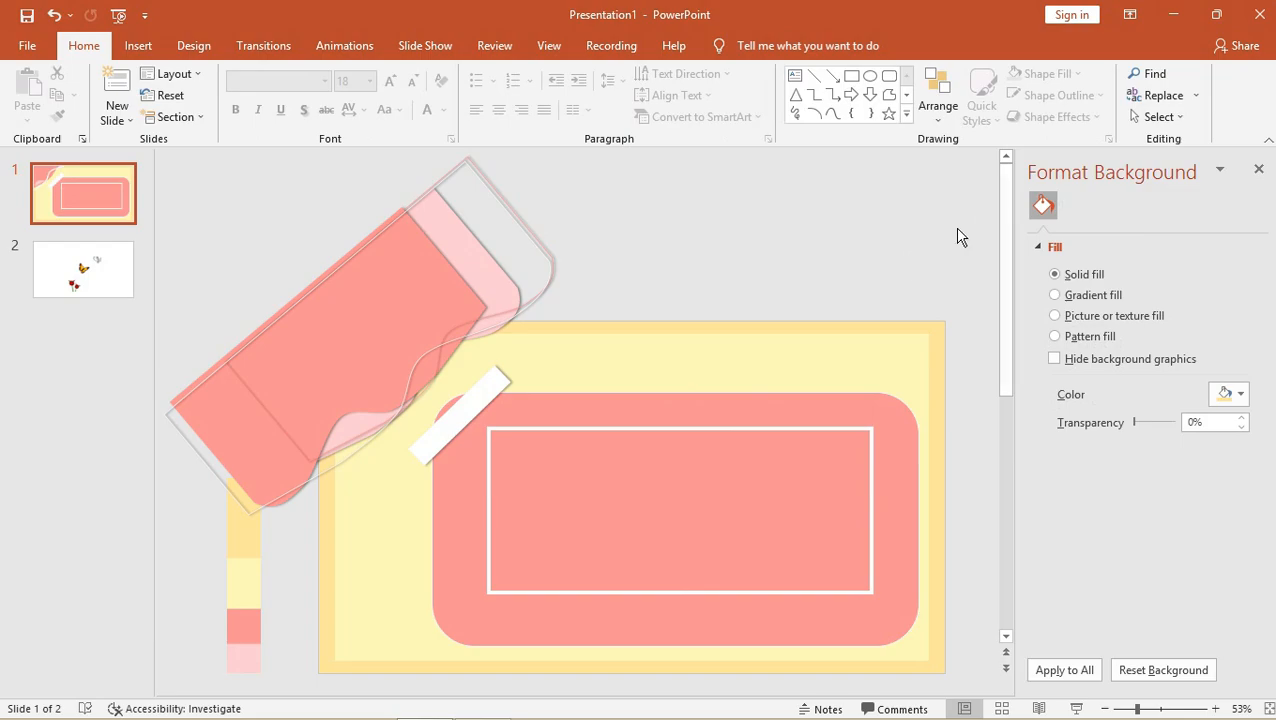
Rotate the pink panel, tape strip and white frame together about 5° counter-clockwise and reposition them.
{"action": "left_click", "coordinate": [662, 405]}
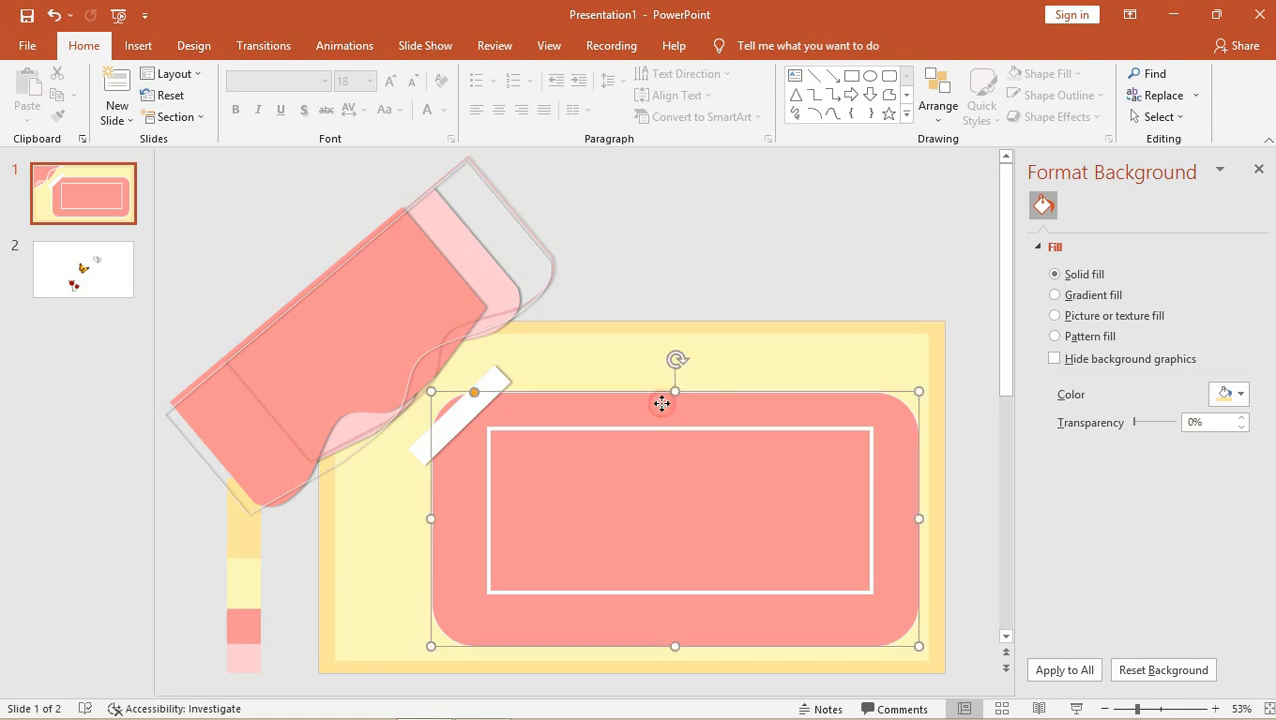
{"action": "left_click", "coordinate": [498, 381], "text": "shift"}
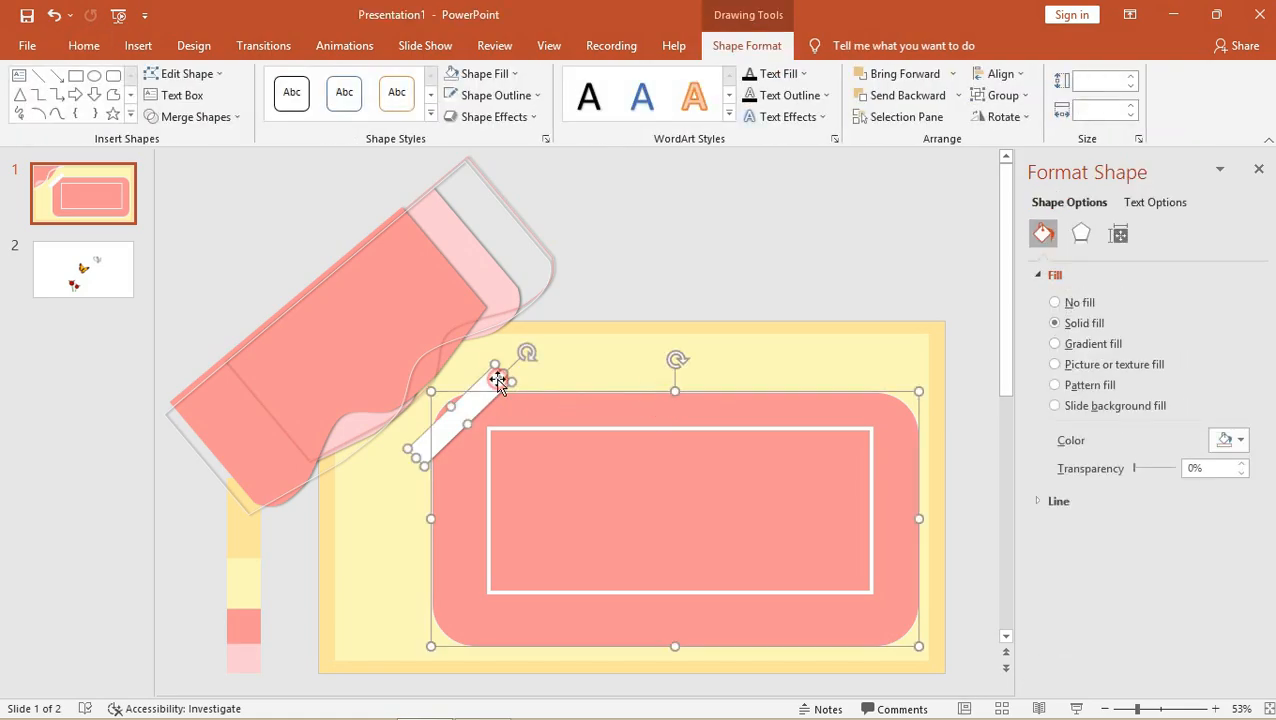
{"action": "left_click", "coordinate": [569, 427], "text": "shift"}
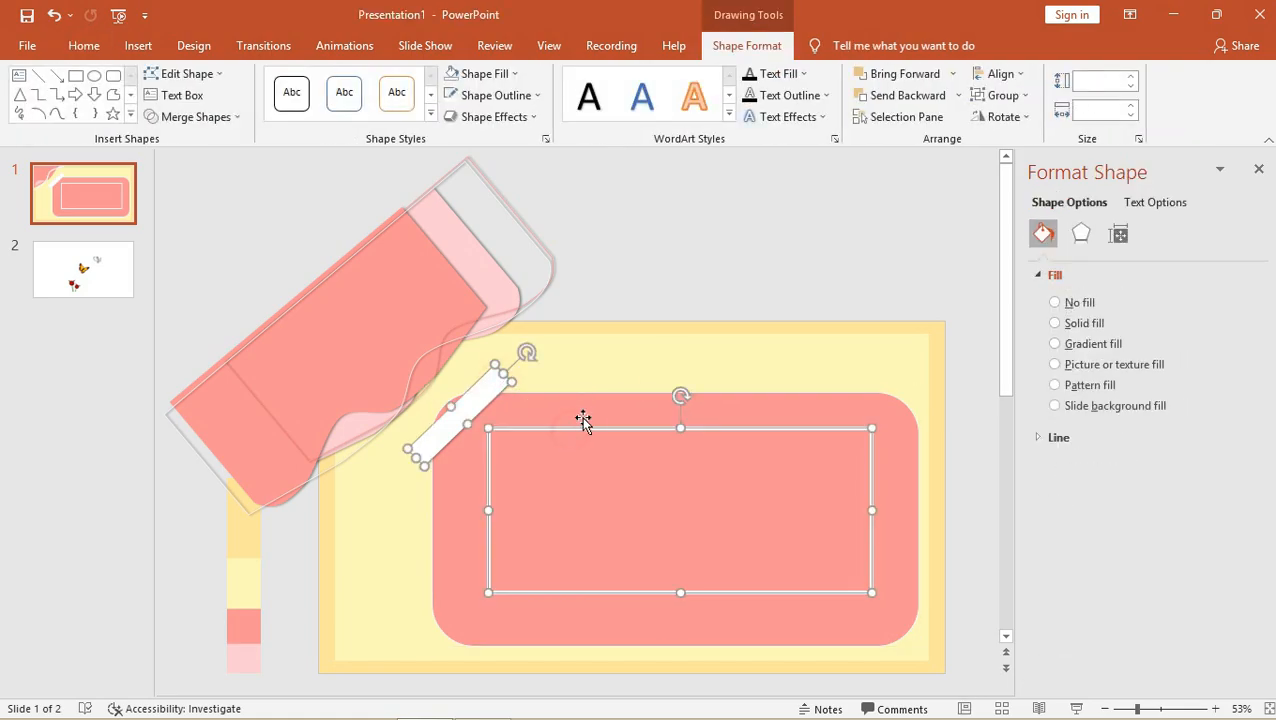
{"action": "left_click_drag", "start_coordinate": [680, 356], "coordinate": [660, 360]}
{"action": "left_click_drag", "start_coordinate": [624, 399], "coordinate": [604, 402]}
{"action": "left_click", "coordinate": [726, 215]}
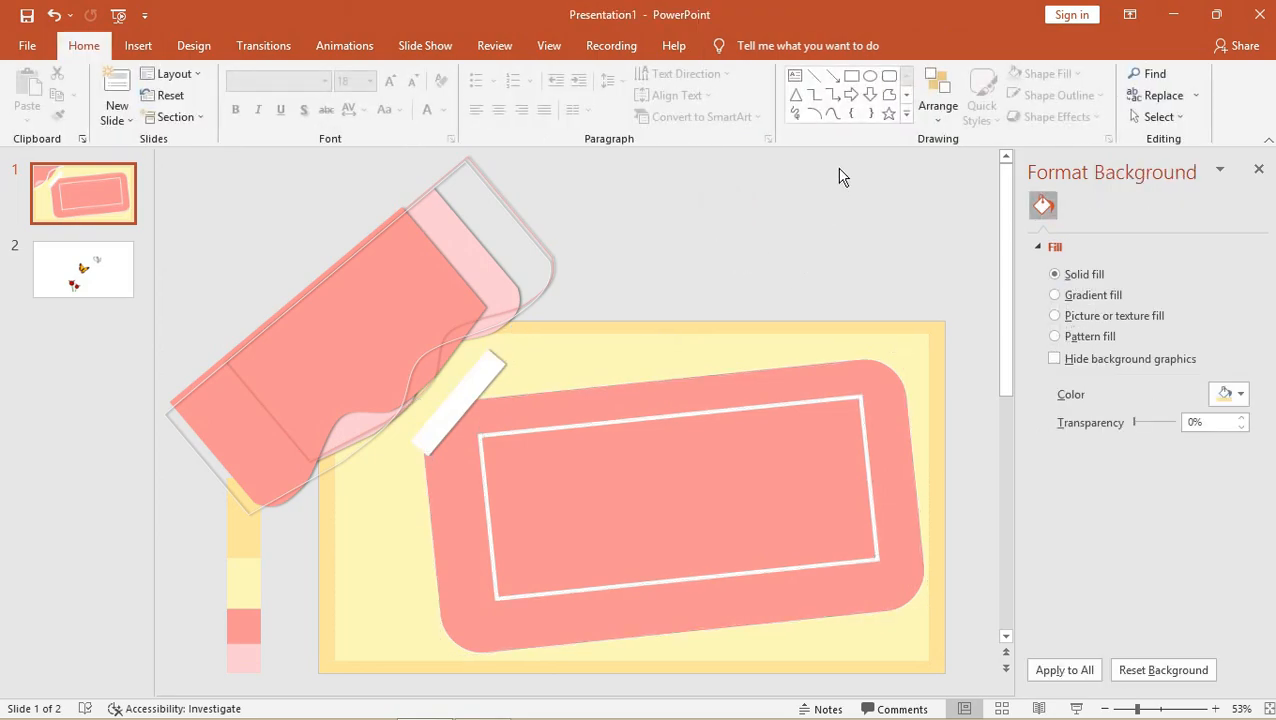
Draw a small oval near the panel's top edge with no outline and a black fill.
{"action": "left_click", "coordinate": [870, 76]}
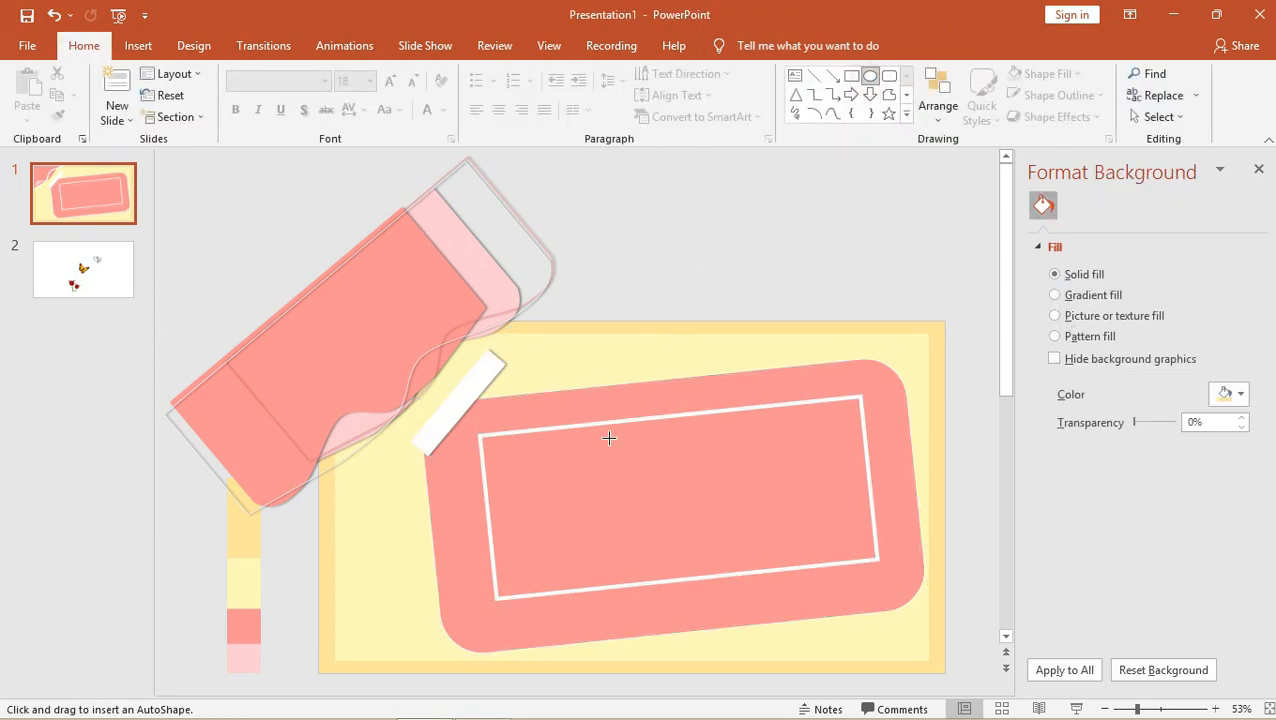
{"action": "left_click_drag", "start_coordinate": [640, 386], "coordinate": [660, 408]}
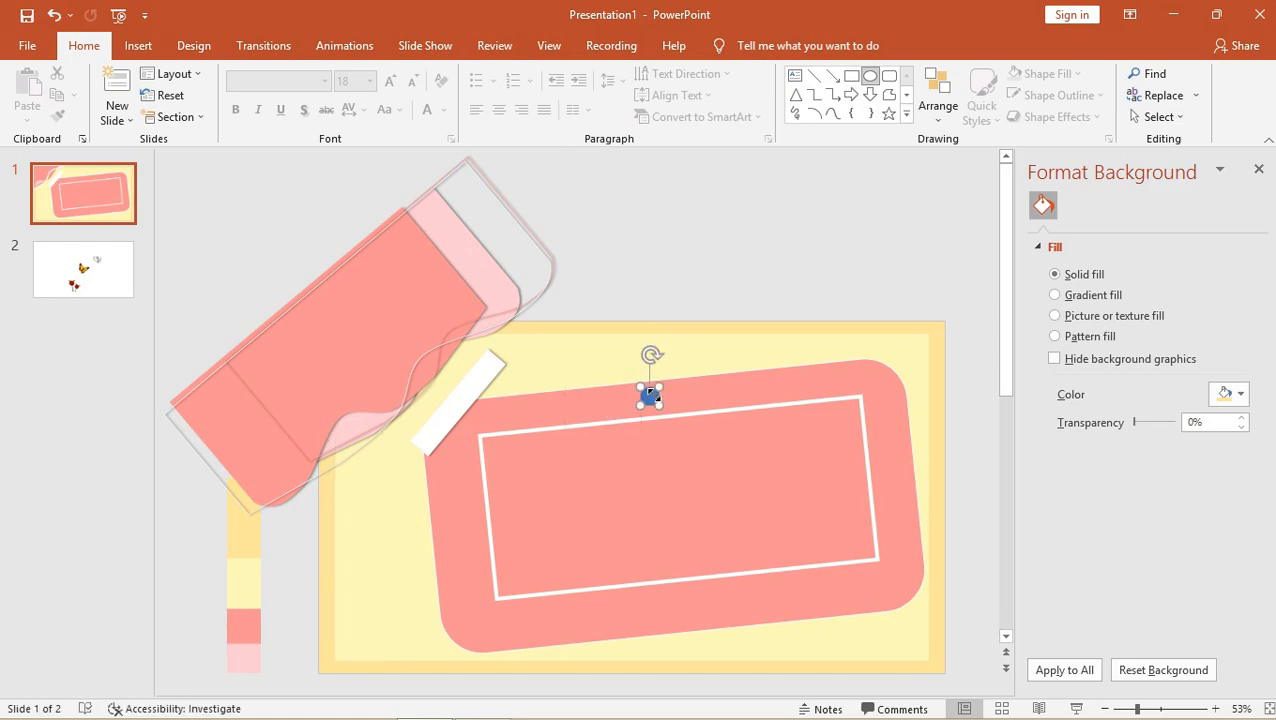
{"action": "left_click", "coordinate": [495, 95]}
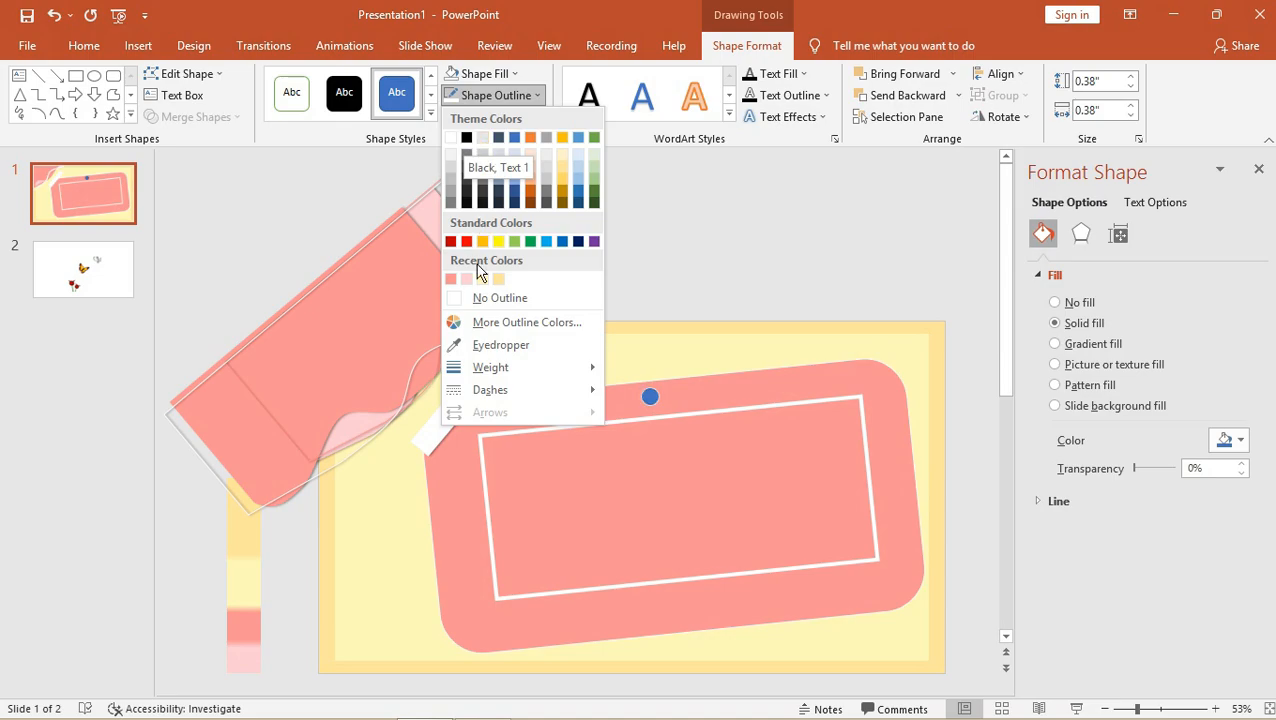
{"action": "left_click", "coordinate": [470, 297]}
{"action": "left_click", "coordinate": [484, 75]}
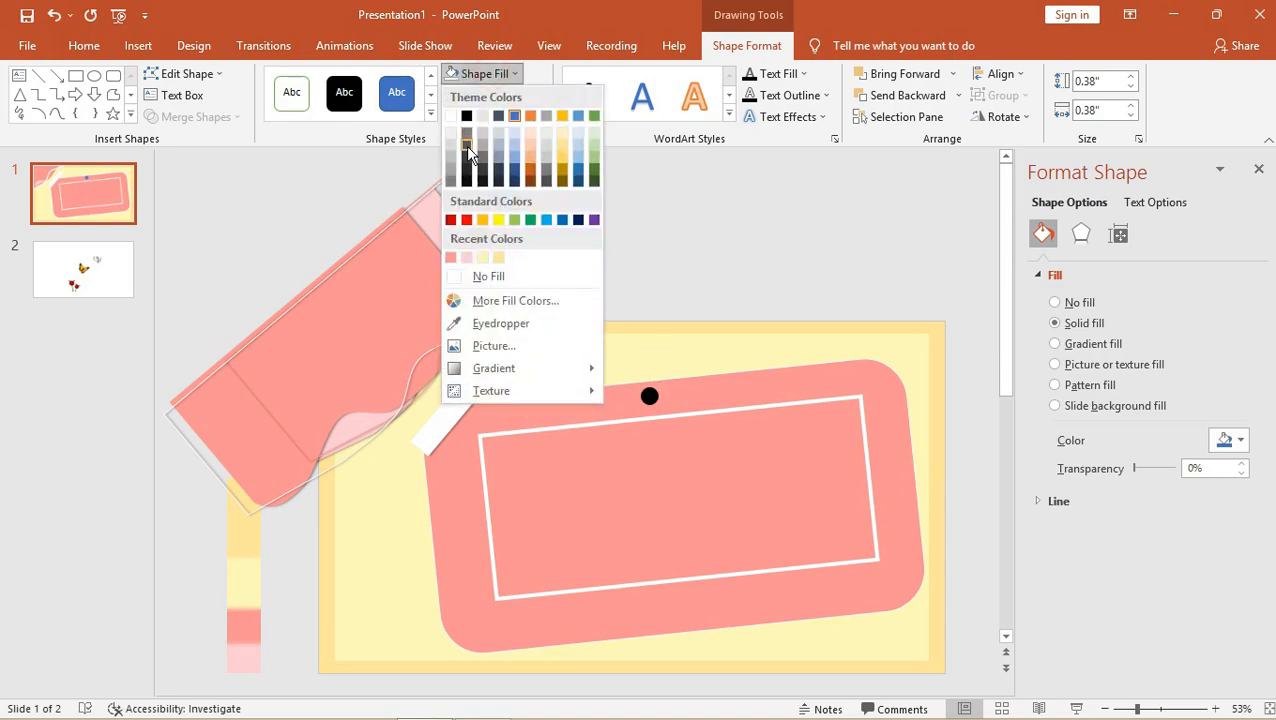
{"action": "left_click", "coordinate": [466, 116]}
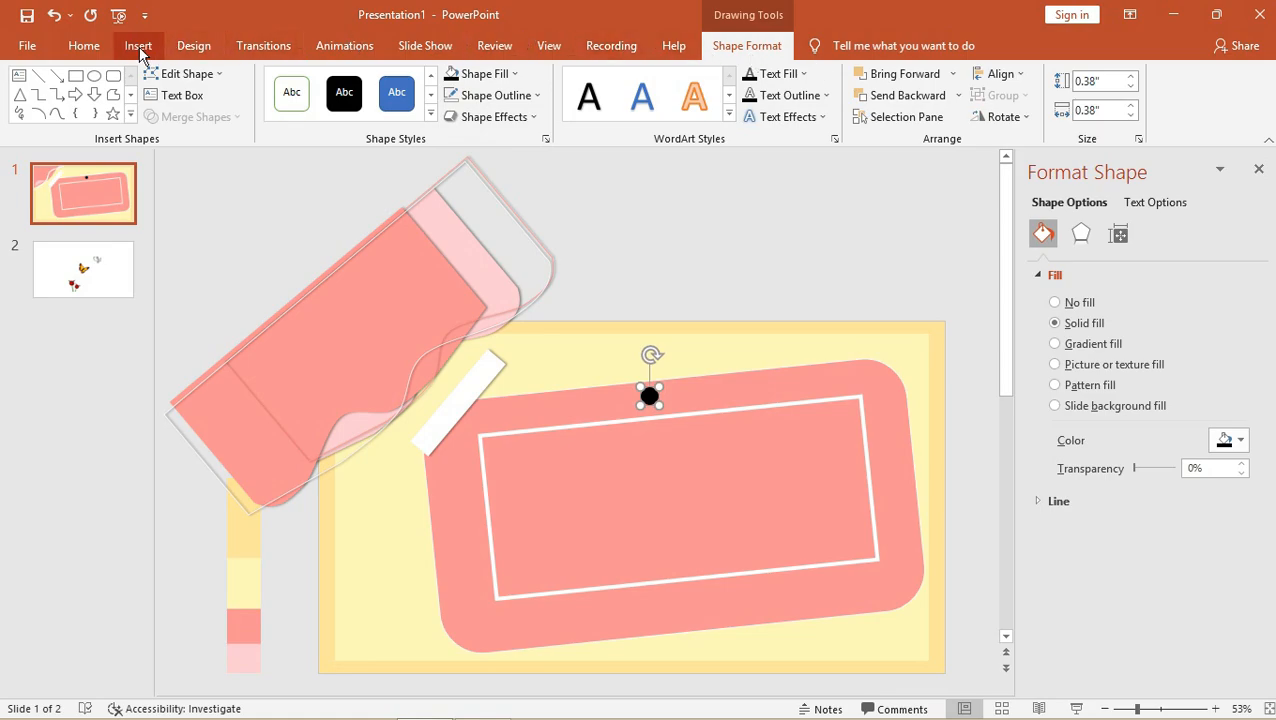
{"action": "left_click", "coordinate": [94, 75]}
Draw an oval above the slide, then duplicate it and shrink the copy into a small circle.
{"action": "mouse_move", "coordinate": [592, 195]}
{"action": "left_mouse_down"}
{"action": "mouse_move", "coordinate": [627, 213]}
{"action": "mouse_move", "coordinate": [627, 231]}
{"action": "left_mouse_up"}
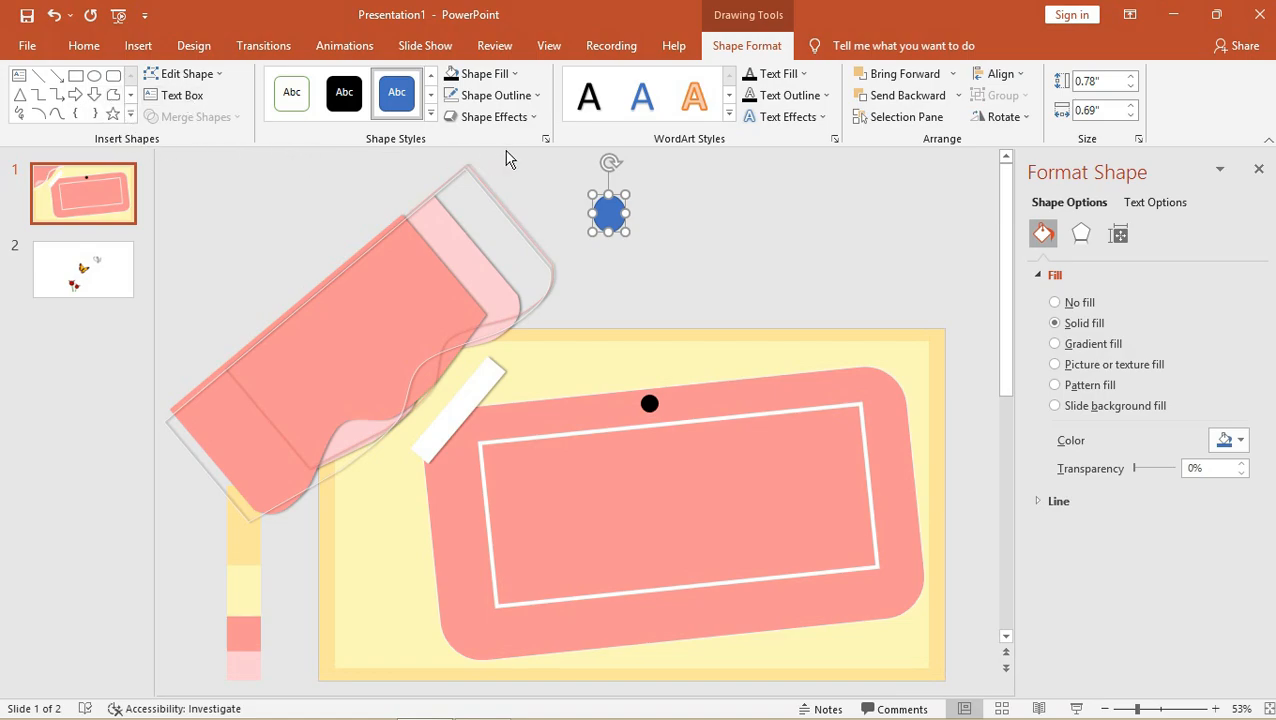
{"action": "key", "text": "ctrl+d"}
{"action": "left_click_drag", "start_coordinate": [593, 195], "coordinate": [608, 208]}
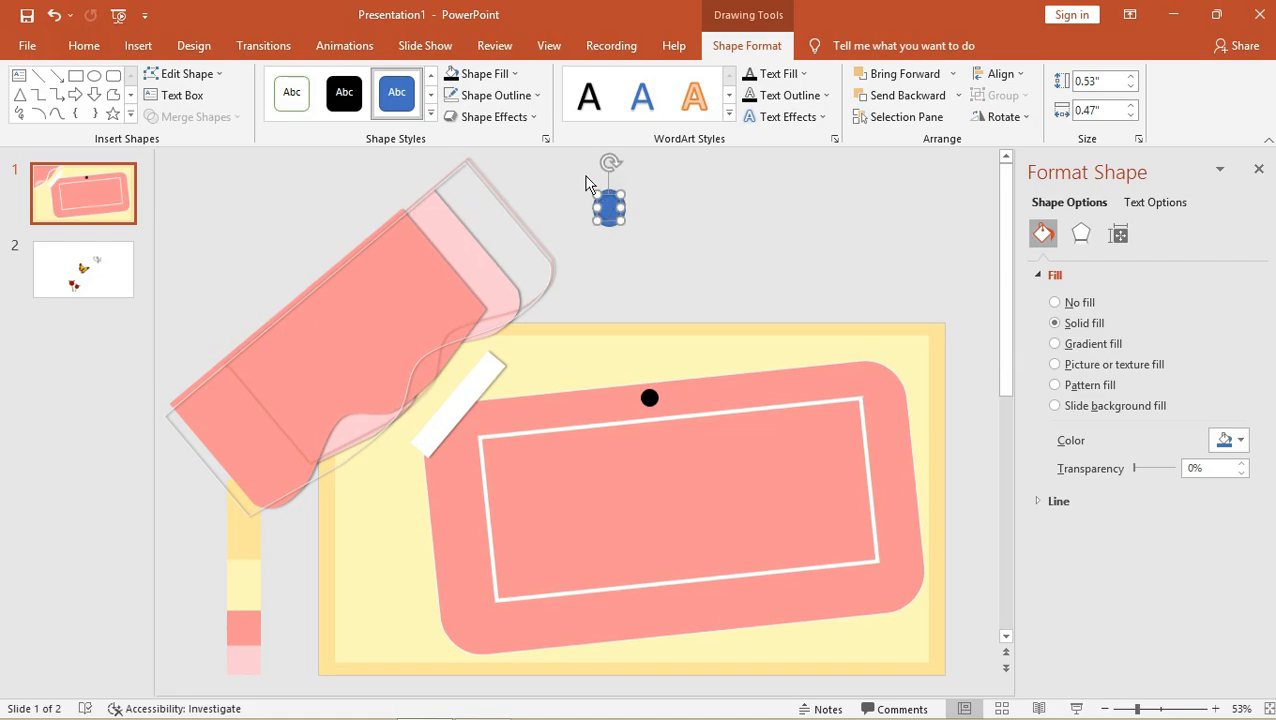
{"action": "left_click", "coordinate": [484, 95]}
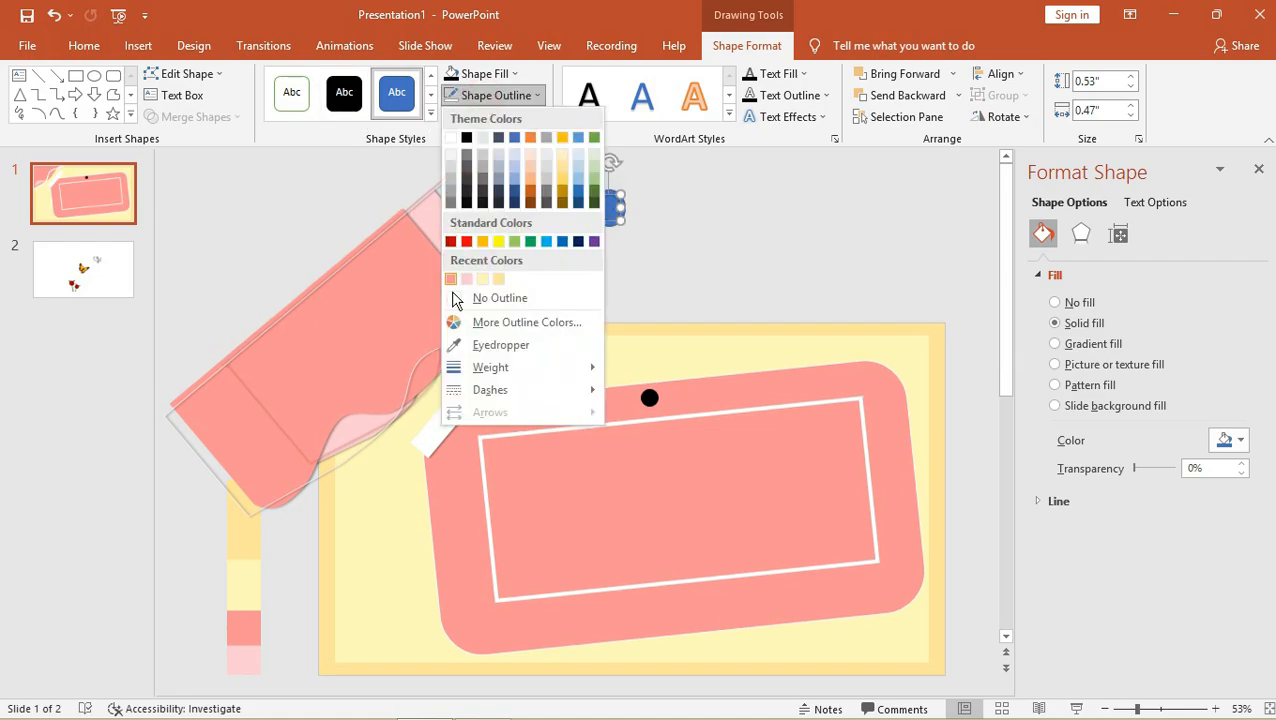
{"action": "left_click", "coordinate": [458, 343]}
{"action": "left_click", "coordinate": [575, 400]}
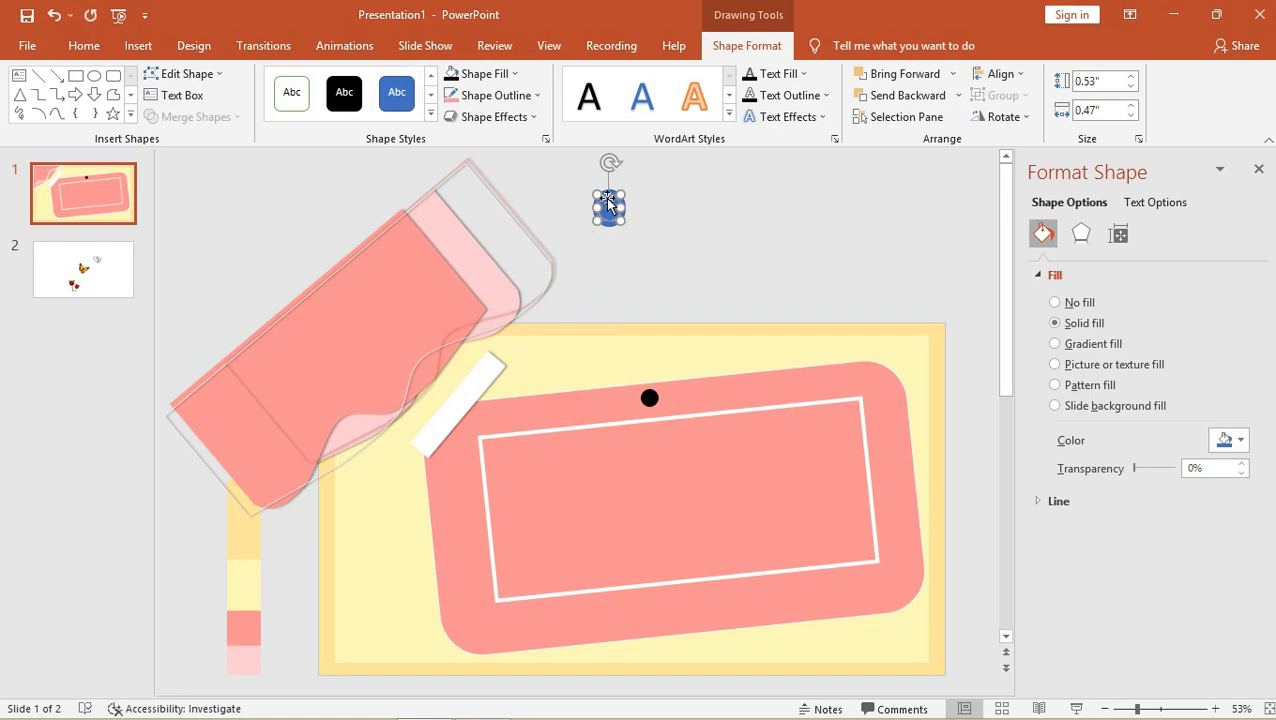
{"action": "left_click_drag", "start_coordinate": [606, 204], "coordinate": [676, 207], "text": "ctrl"}
Give the small oval no outline and fill it with the panel's pink using the Eyedropper.
{"action": "left_click", "coordinate": [461, 104]}
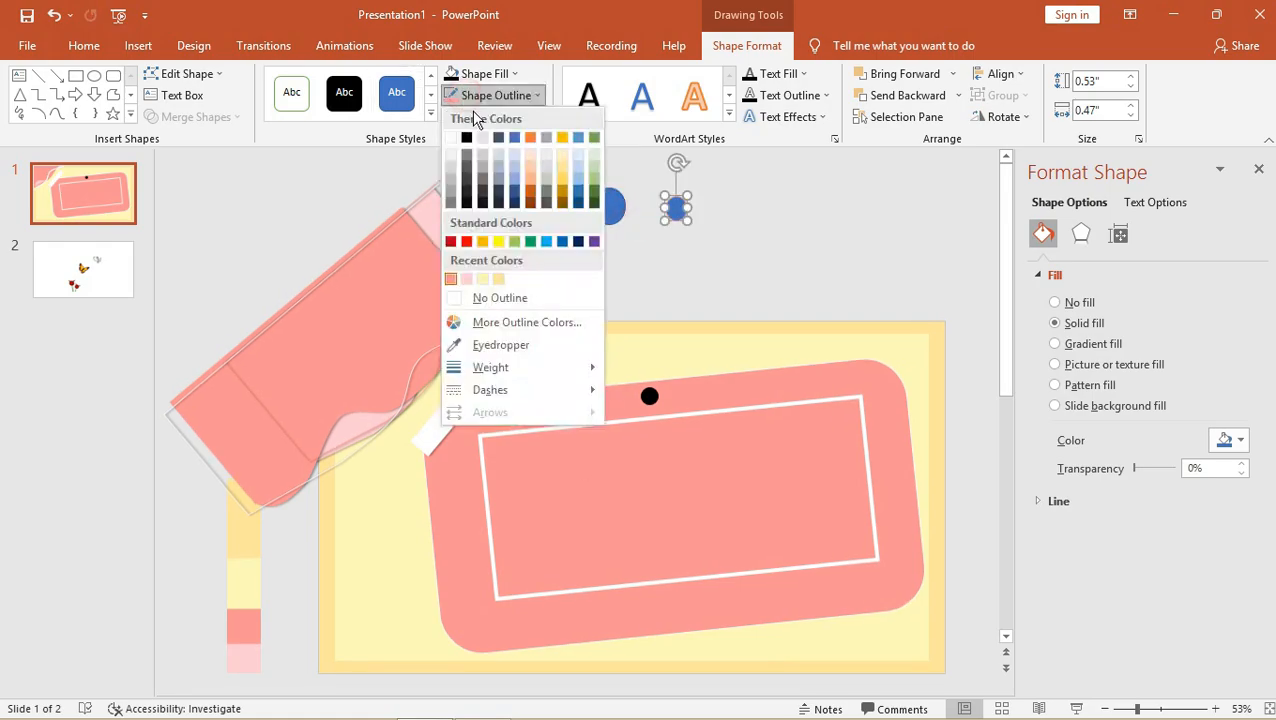
{"action": "left_click", "coordinate": [458, 297]}
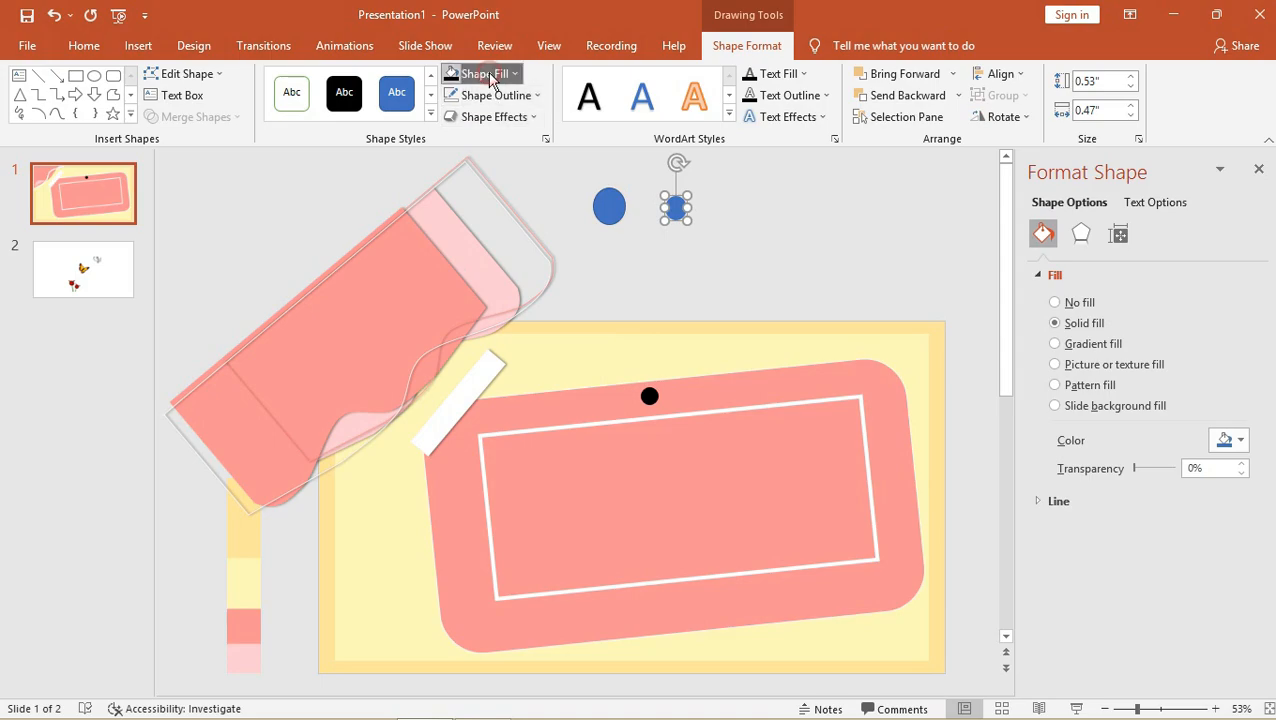
{"action": "left_click", "coordinate": [484, 74]}
{"action": "left_click", "coordinate": [478, 322]}
{"action": "left_click", "coordinate": [724, 490]}
Give the larger oval a black outline and the light yellow background fill.
{"action": "left_click", "coordinate": [612, 203]}
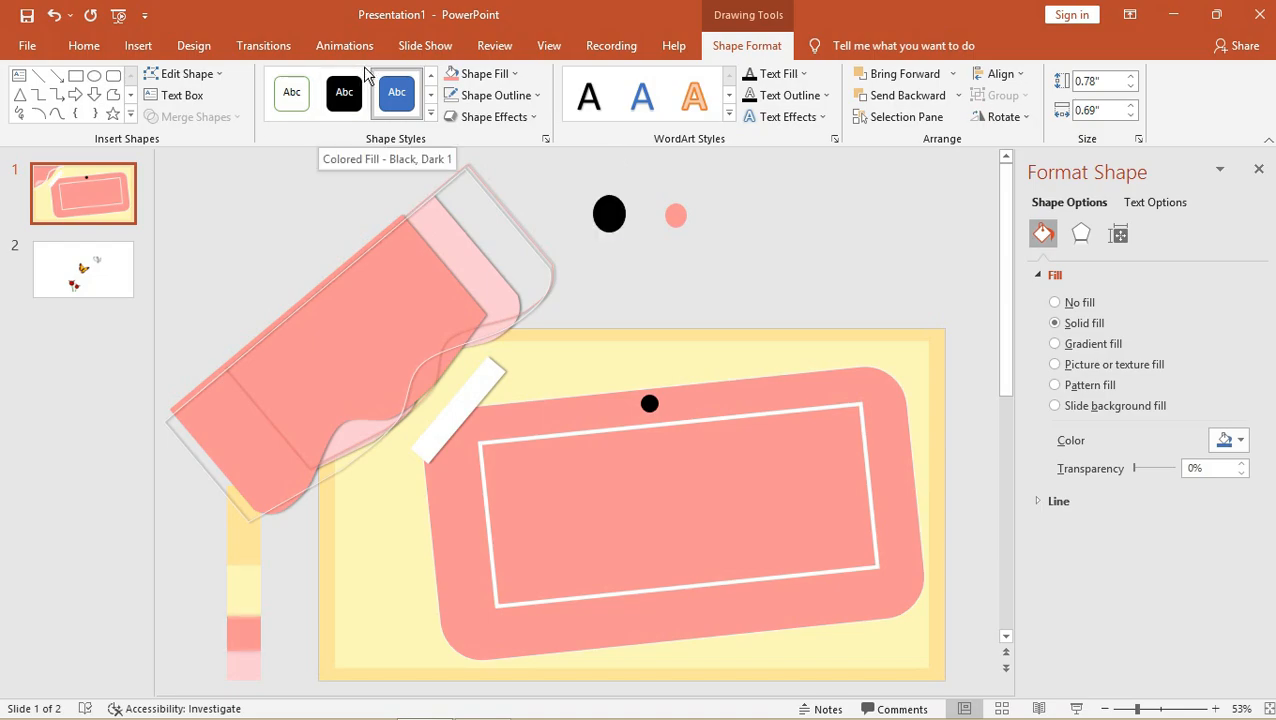
{"action": "left_click", "coordinate": [474, 95]}
{"action": "left_click", "coordinate": [468, 137]}
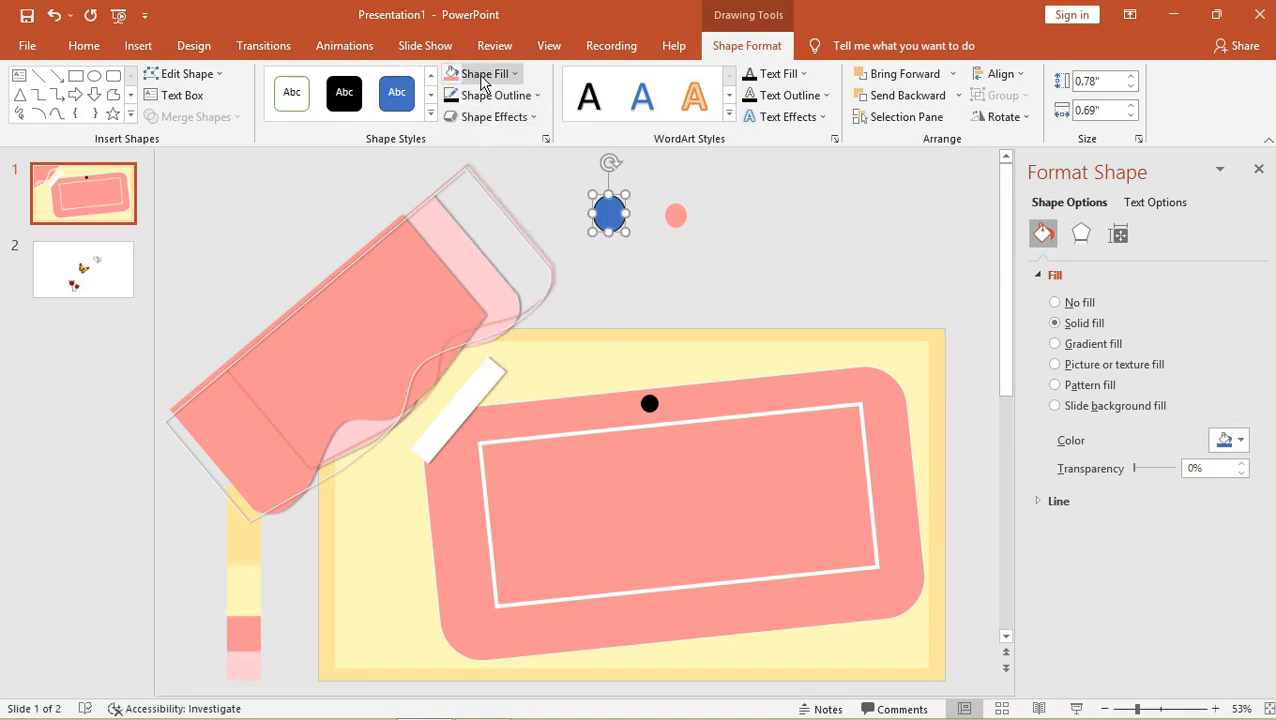
{"action": "left_click", "coordinate": [480, 74]}
{"action": "left_click", "coordinate": [490, 324]}
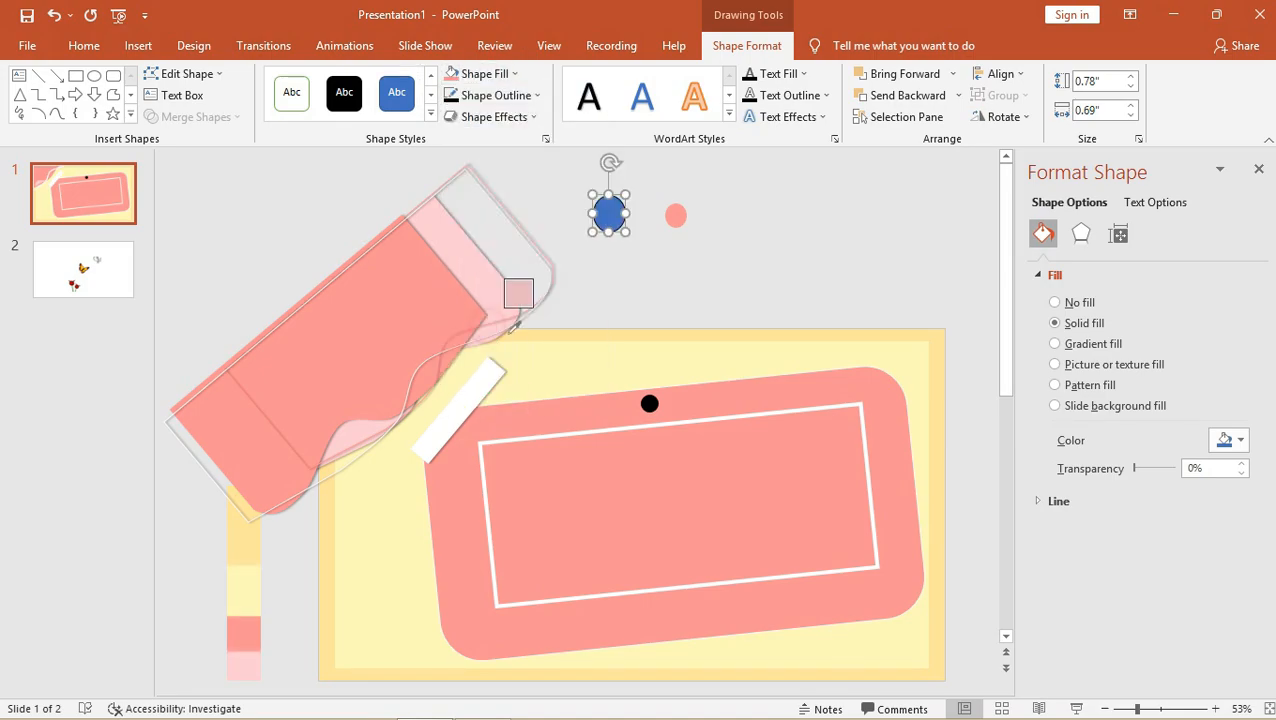
{"action": "left_click", "coordinate": [568, 362]}
Centre the pink circle on the larger oval and select both ovals for merging.
{"action": "left_click_drag", "start_coordinate": [679, 218], "coordinate": [610, 204]}
{"action": "left_click", "coordinate": [614, 203]}
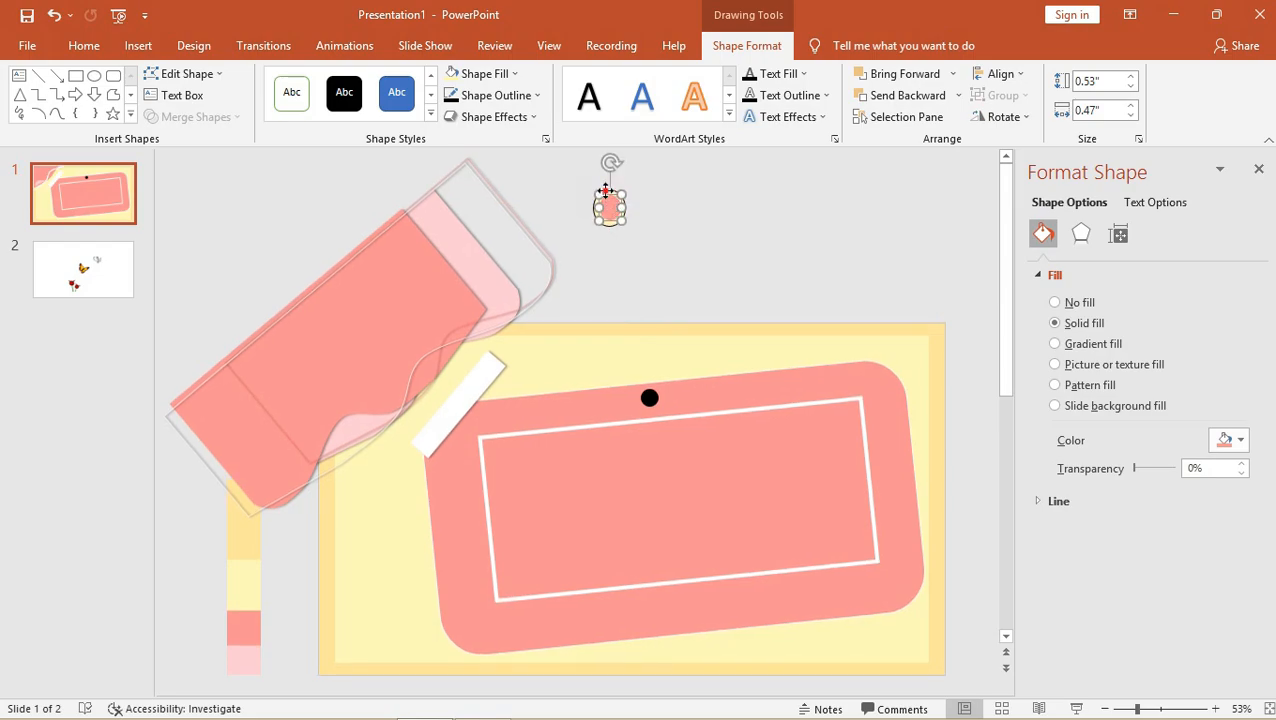
{"action": "left_click", "coordinate": [605, 190], "text": "shift"}
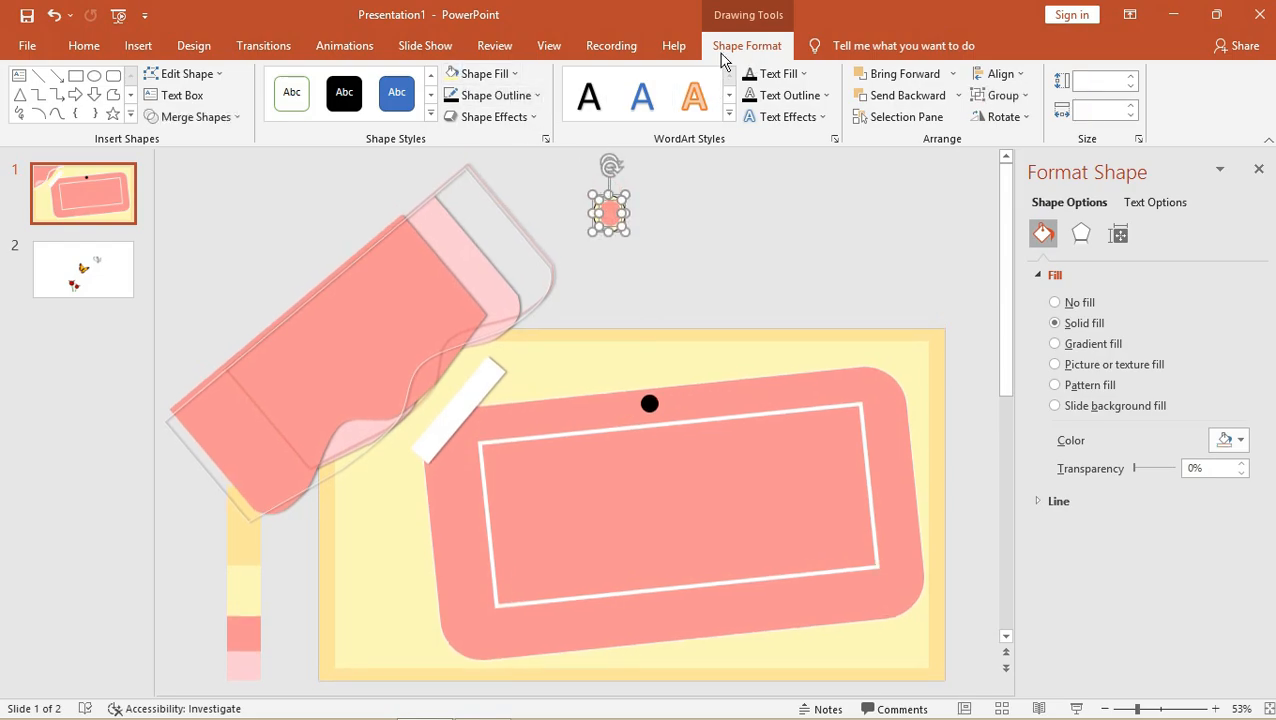
{"action": "left_click", "coordinate": [194, 118]}
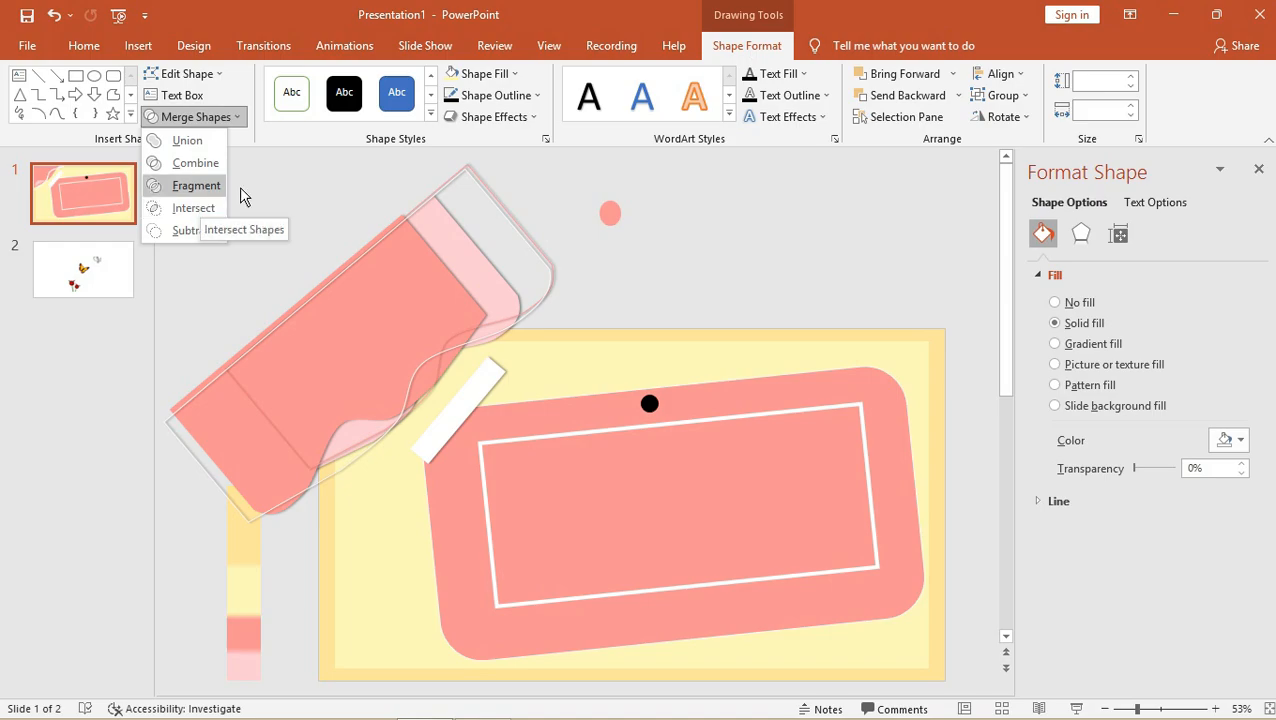
Combine the two ovals into a ring, move it above the black dot and fill it white.
{"action": "left_click", "coordinate": [192, 165]}
{"action": "left_click_drag", "start_coordinate": [613, 206], "coordinate": [672, 258]}
{"action": "left_click", "coordinate": [478, 74]}
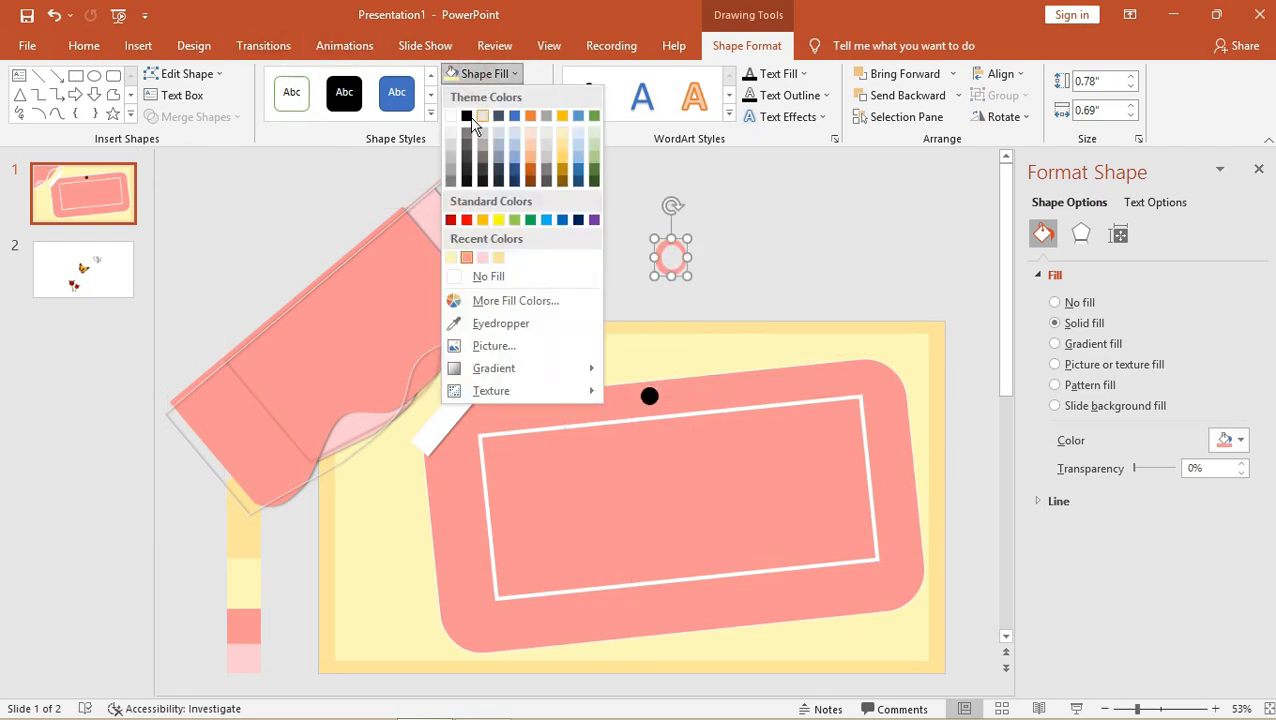
{"action": "left_click", "coordinate": [466, 118]}
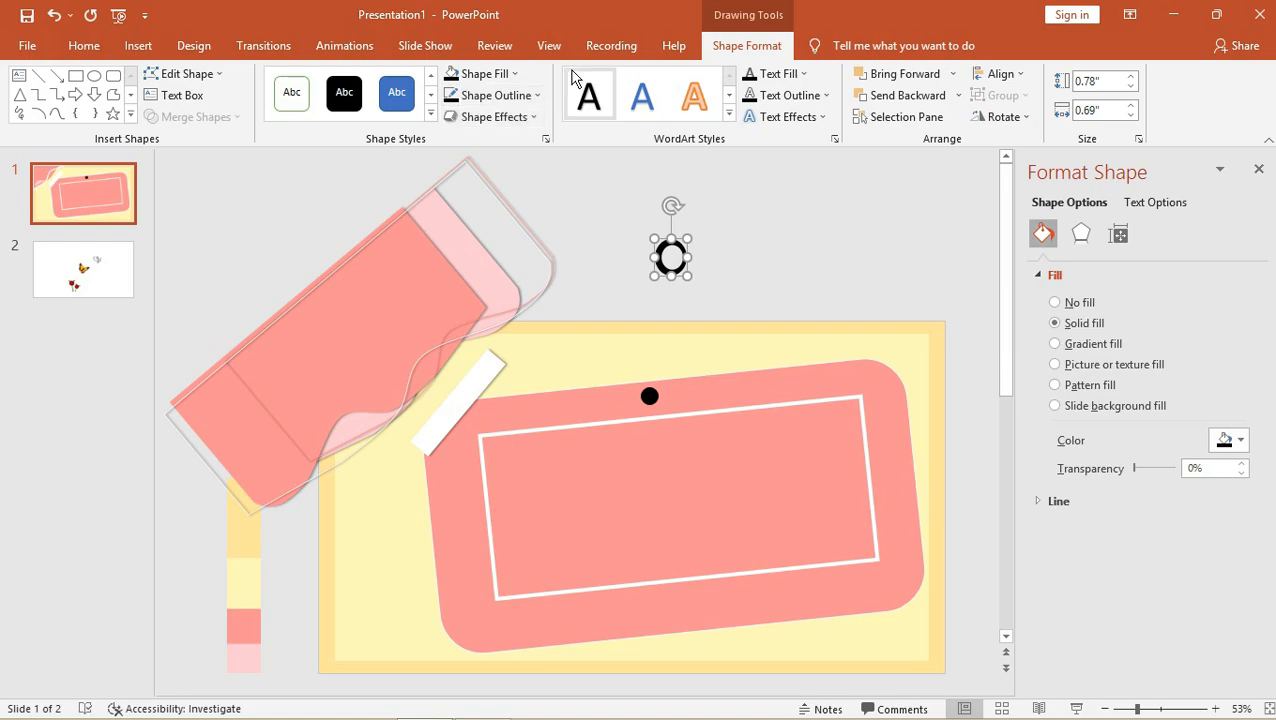
{"action": "left_click", "coordinate": [502, 84]}
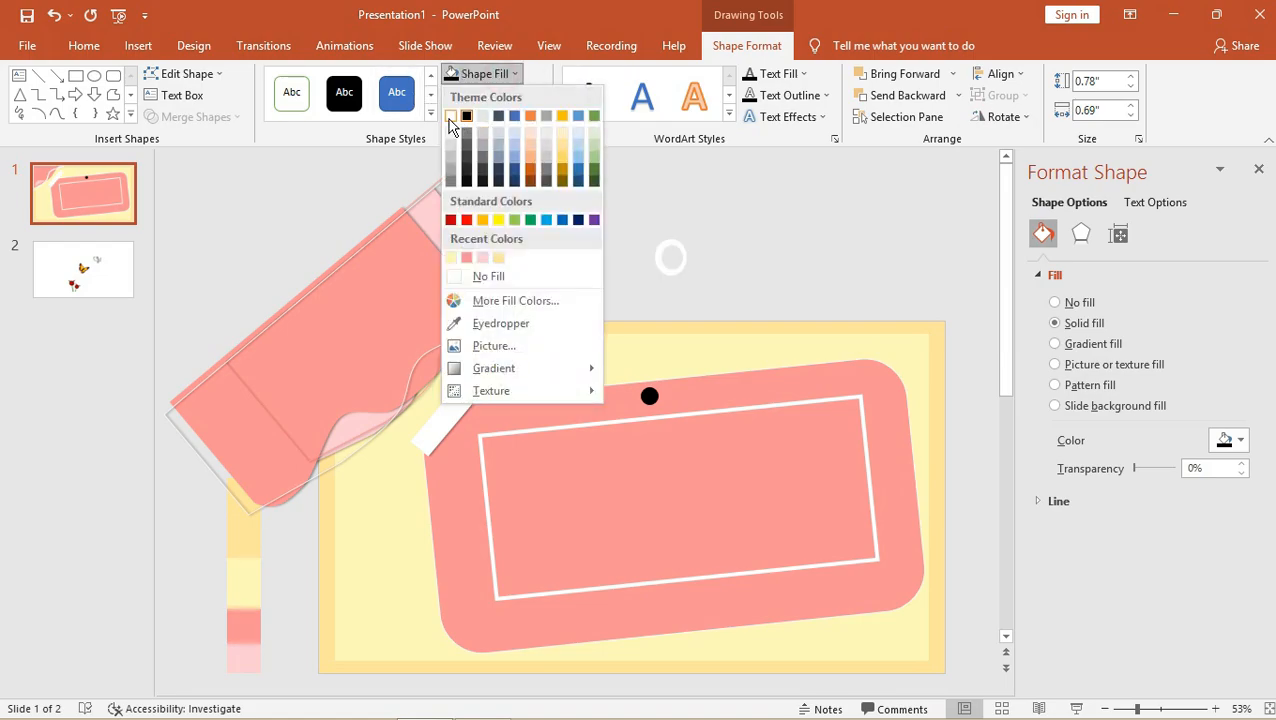
{"action": "left_click", "coordinate": [451, 118]}
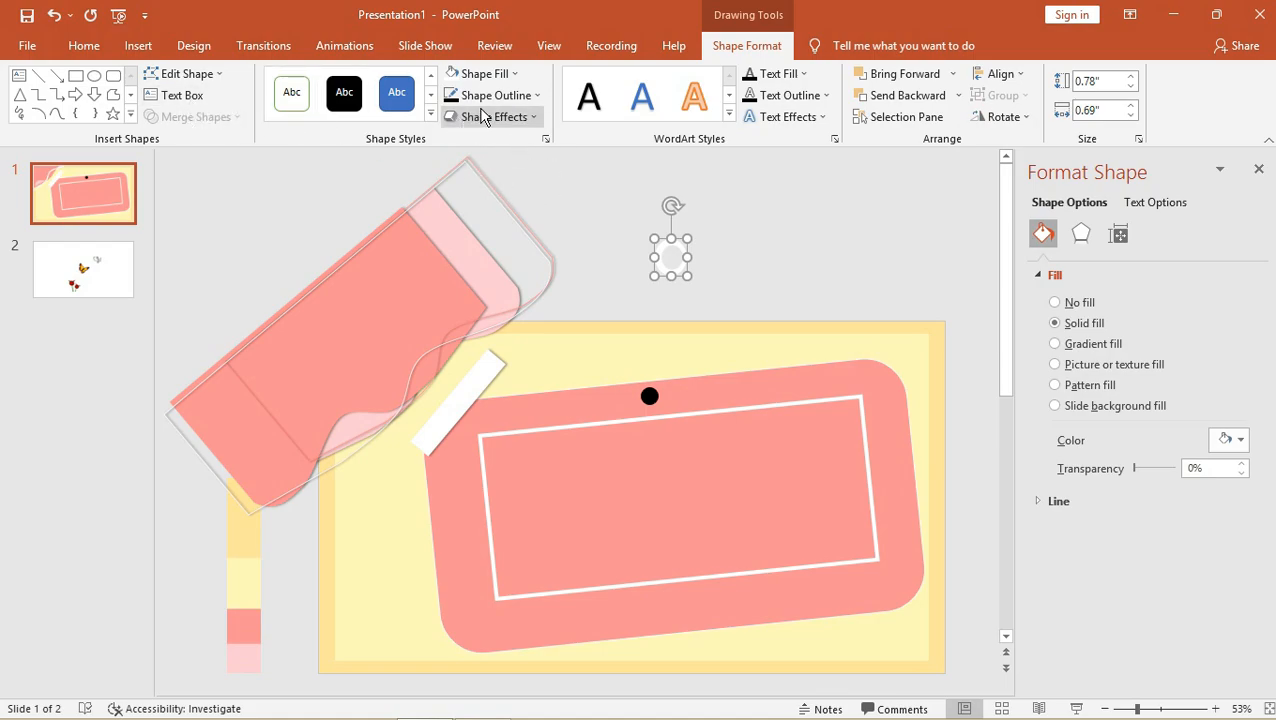
Draw a thin bar across the circle and subtract it to cut a hook shape.
{"action": "left_click", "coordinate": [76, 75]}
{"action": "mouse_move", "coordinate": [672, 243]}
{"action": "left_mouse_down"}
{"action": "mouse_move", "coordinate": [702, 278]}
{"action": "mouse_move", "coordinate": [755, 257]}
{"action": "mouse_move", "coordinate": [709, 263]}
{"action": "left_mouse_up"}
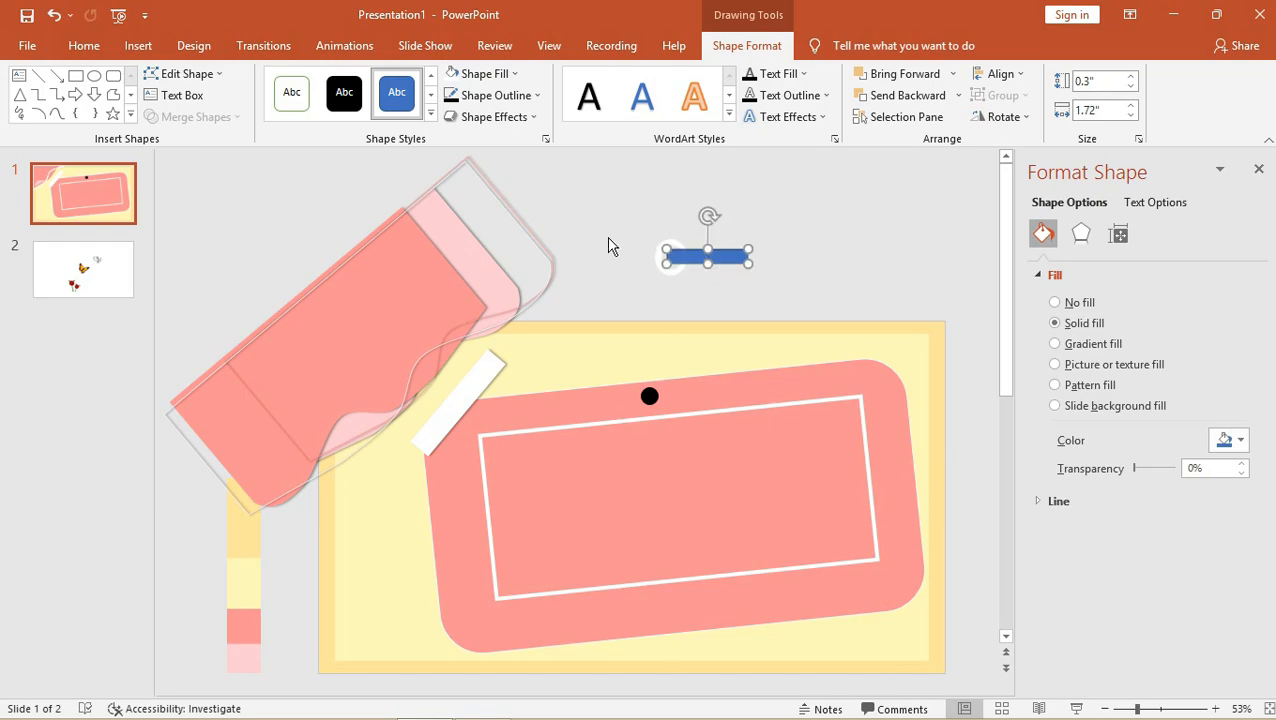
{"action": "left_click", "coordinate": [658, 254], "text": "shift"}
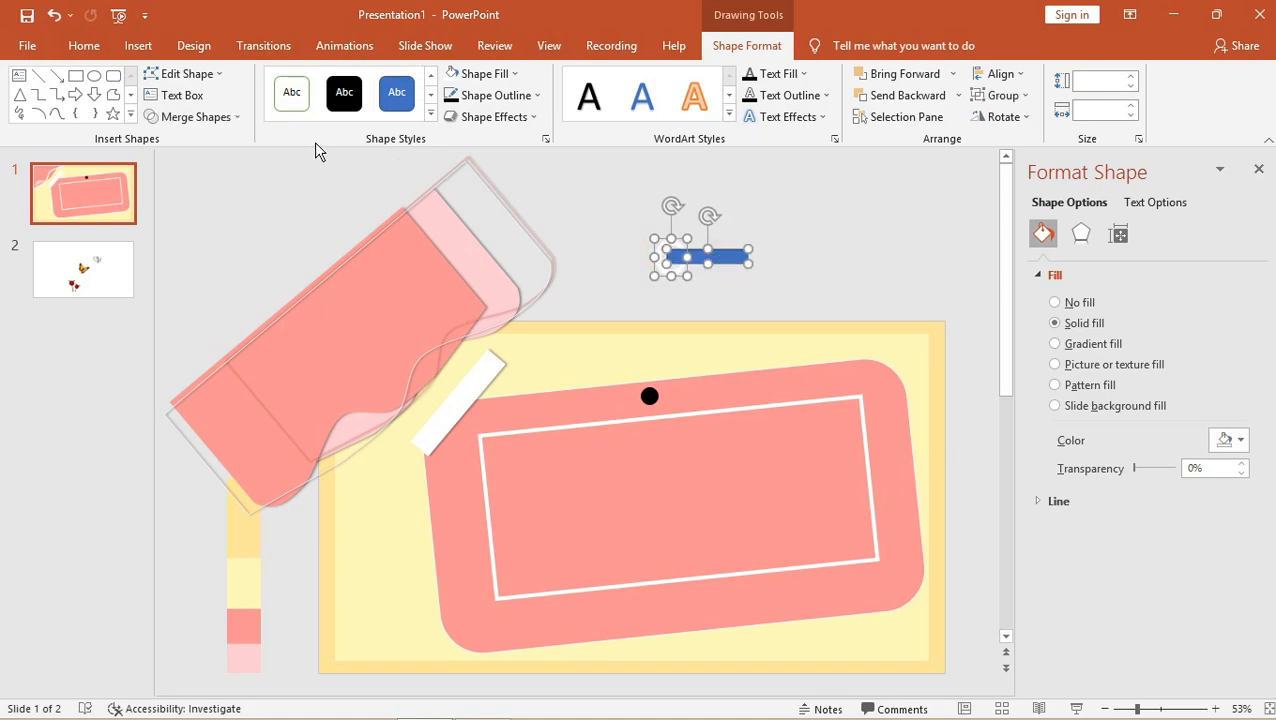
{"action": "left_click", "coordinate": [232, 118]}
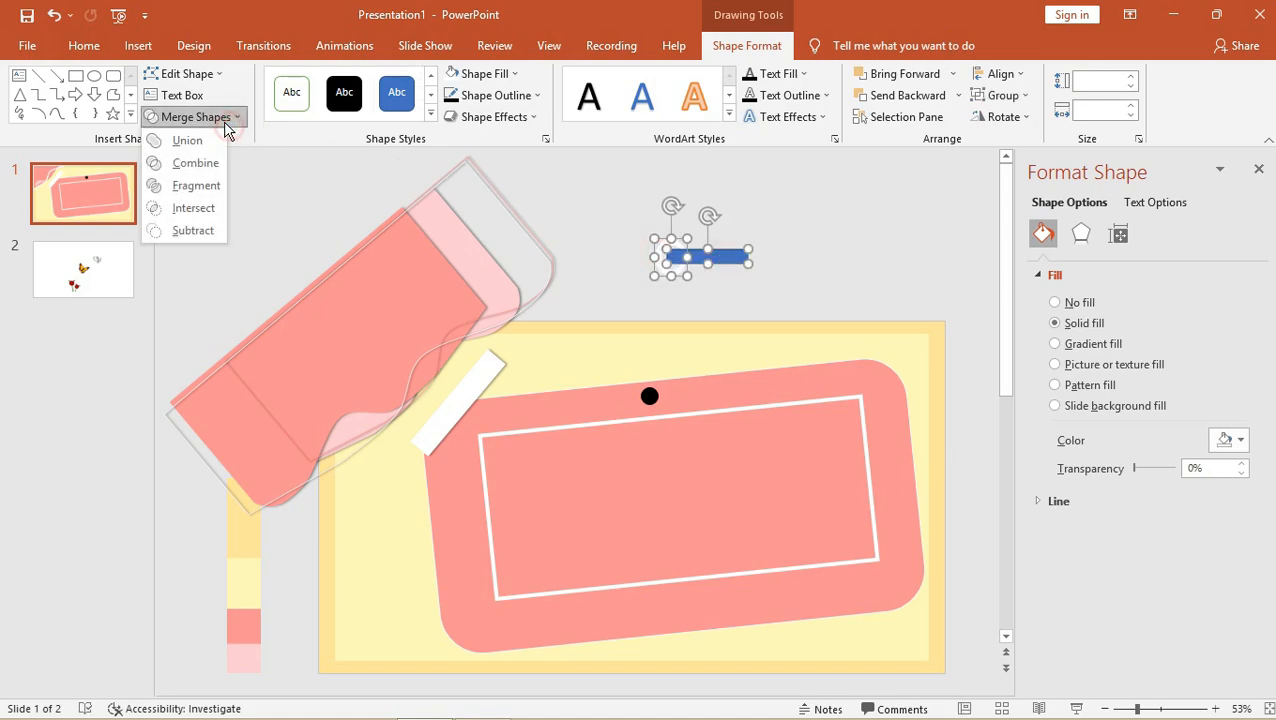
{"action": "left_click", "coordinate": [193, 230]}
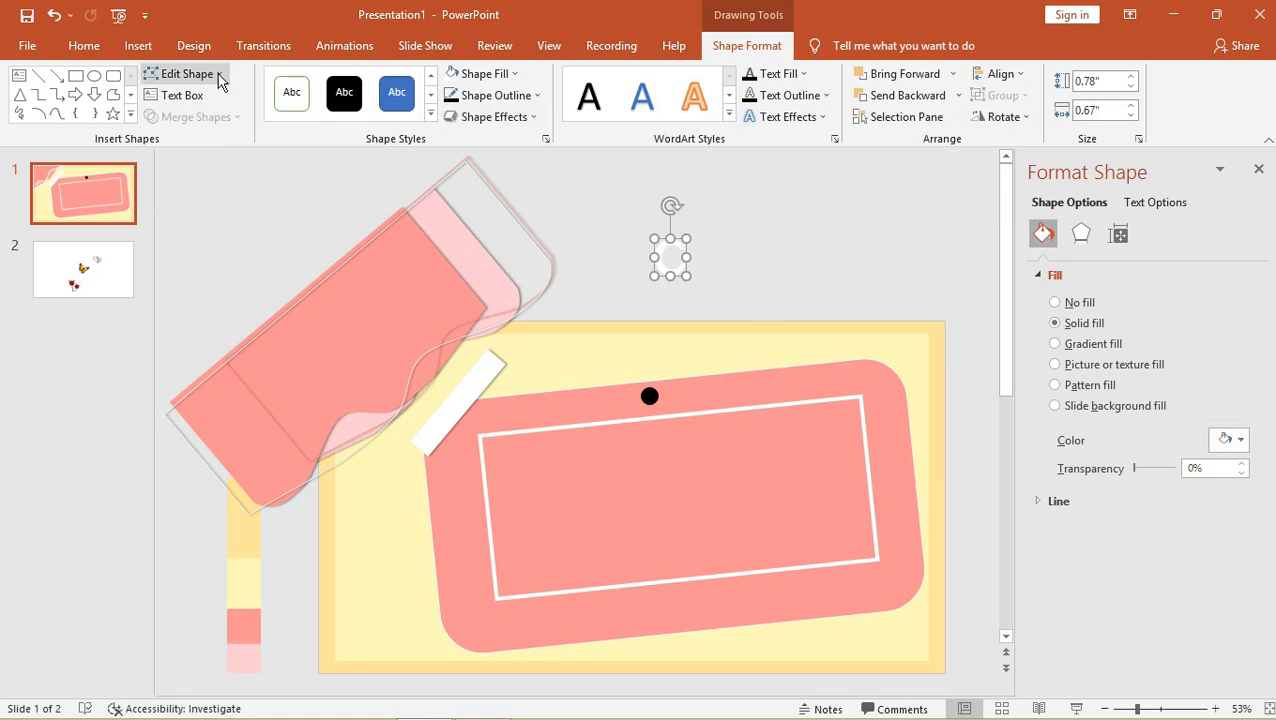
Flip the hook horizontally, place it over the black dot and tilt it slightly.
{"action": "left_click", "coordinate": [1000, 117]}
{"action": "left_click", "coordinate": [997, 206]}
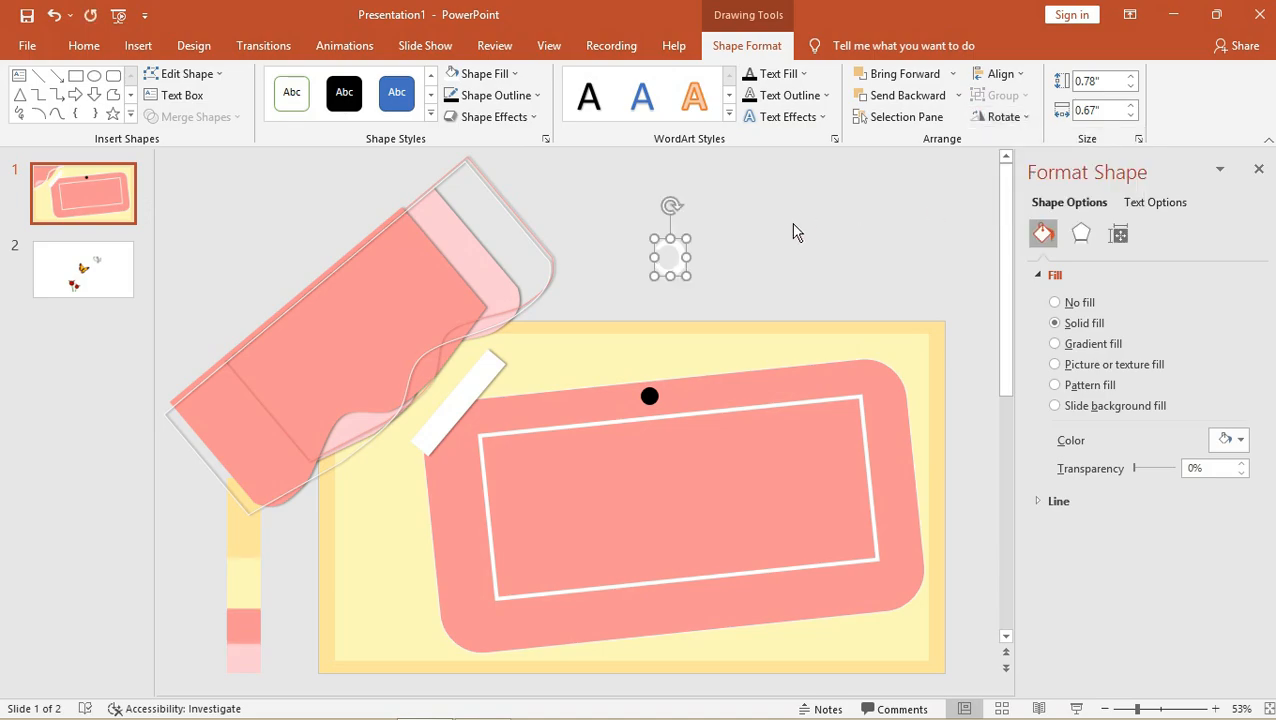
{"action": "left_click_drag", "start_coordinate": [679, 246], "coordinate": [668, 378]}
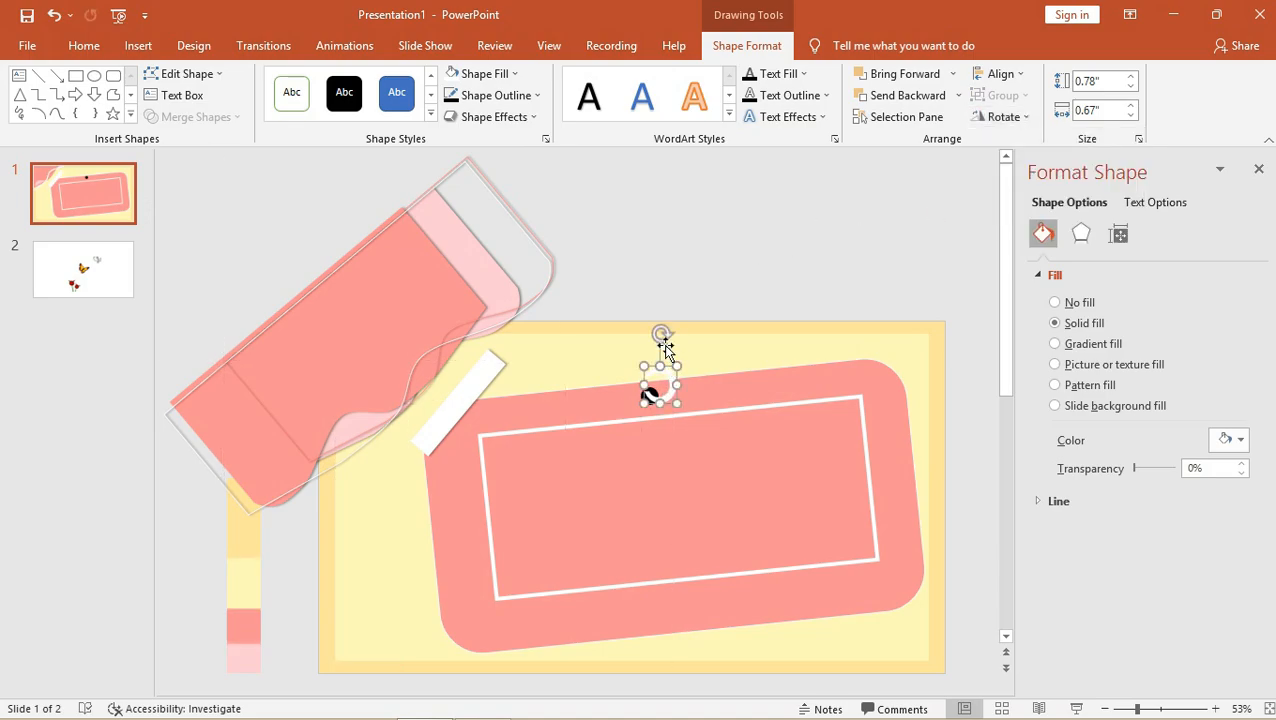
{"action": "left_click_drag", "start_coordinate": [658, 334], "coordinate": [651, 334]}
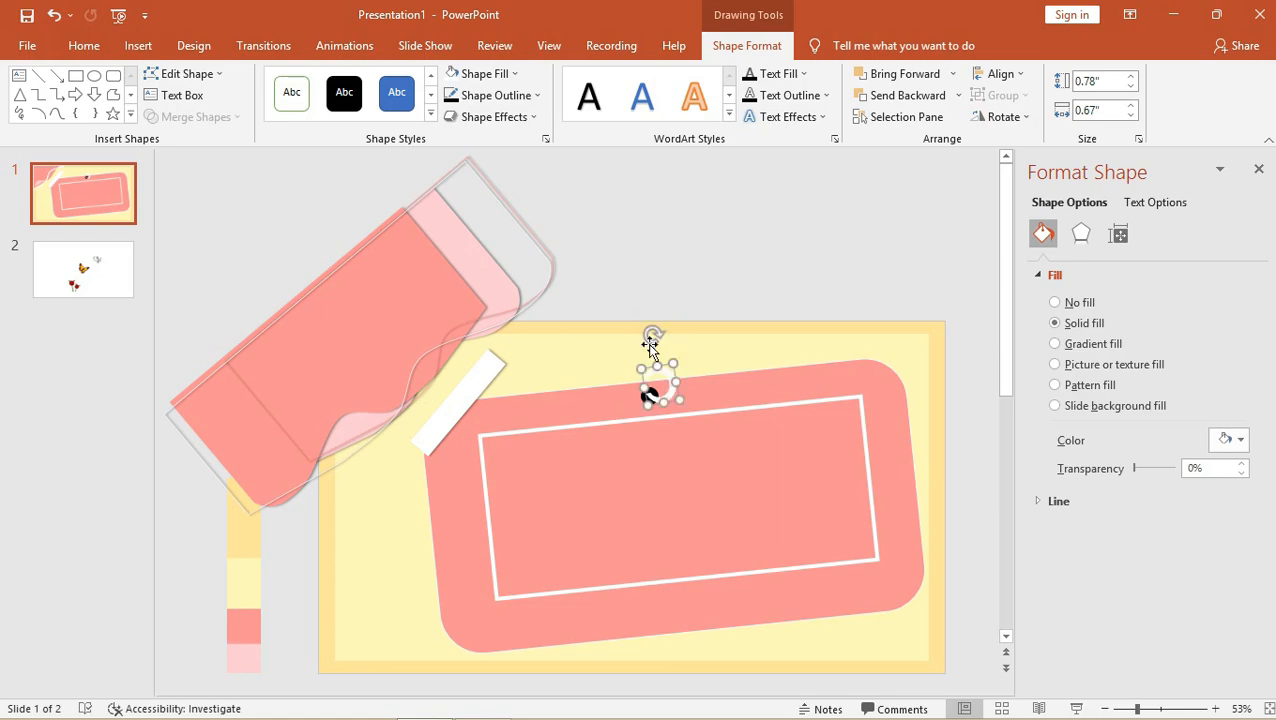
{"action": "left_click", "coordinate": [758, 250]}
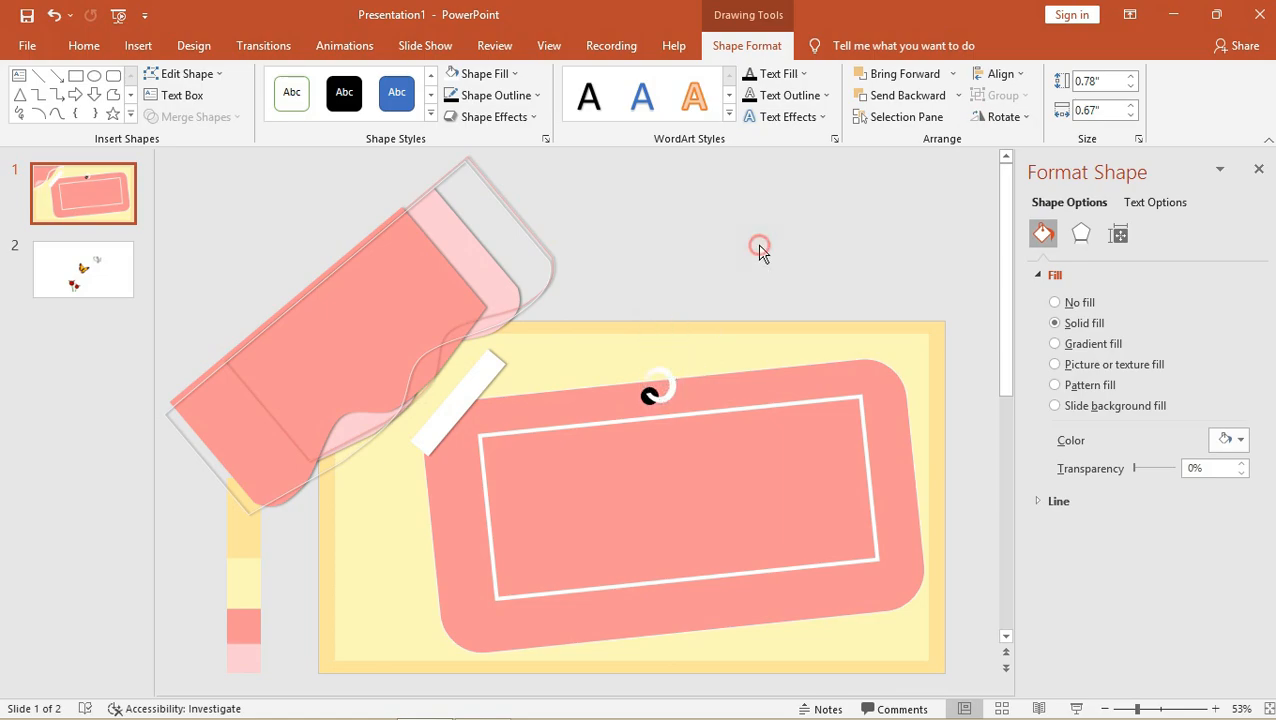
{"action": "left_click", "coordinate": [671, 390]}
{"action": "double_click", "coordinate": [671, 390]}
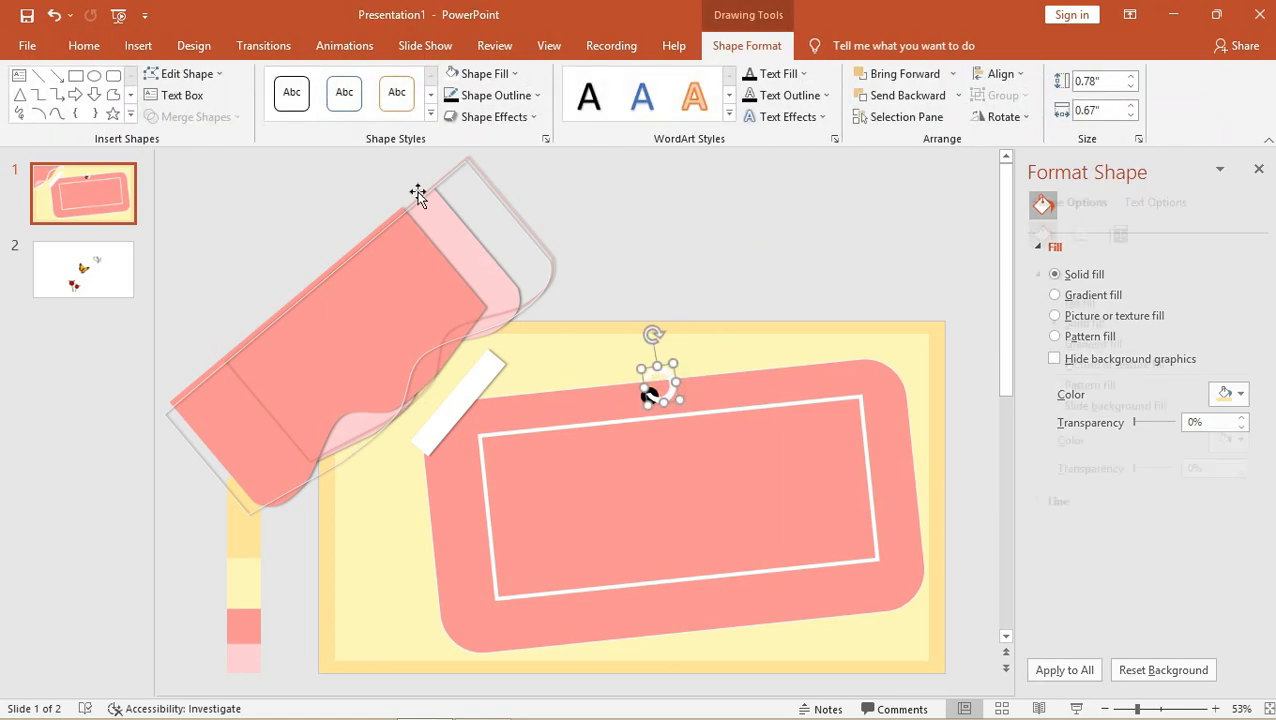
Give the hook a black outline.
{"action": "left_click", "coordinate": [495, 96]}
{"action": "left_click", "coordinate": [468, 140]}
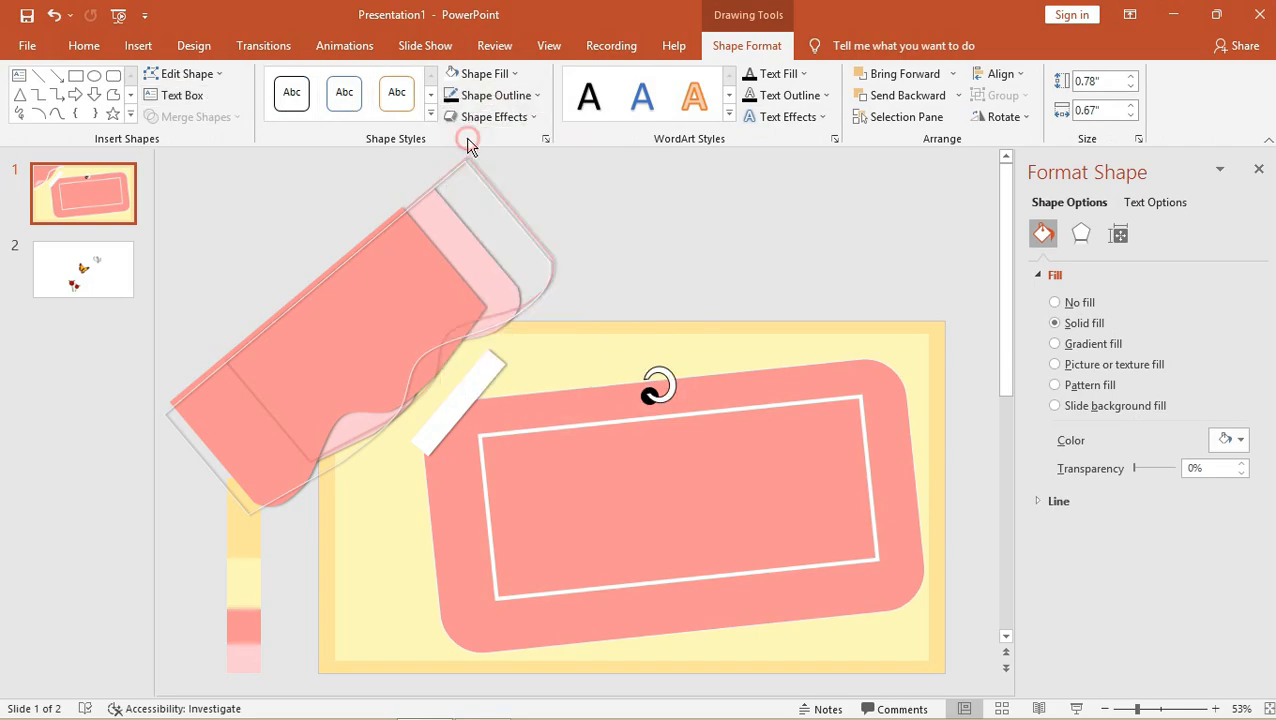
{"action": "left_click", "coordinate": [681, 214]}
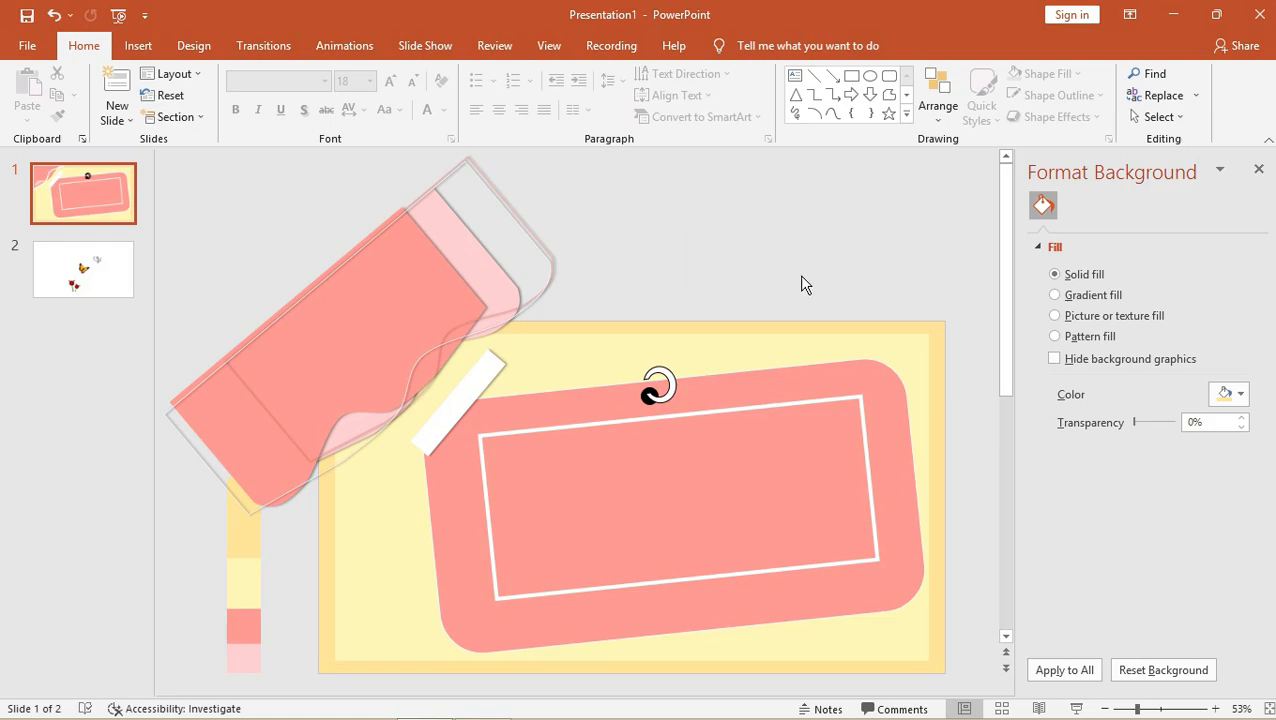
Duplicate slide 1 and delete the pink rounded card from the copy.
{"action": "right_click", "coordinate": [105, 195]}
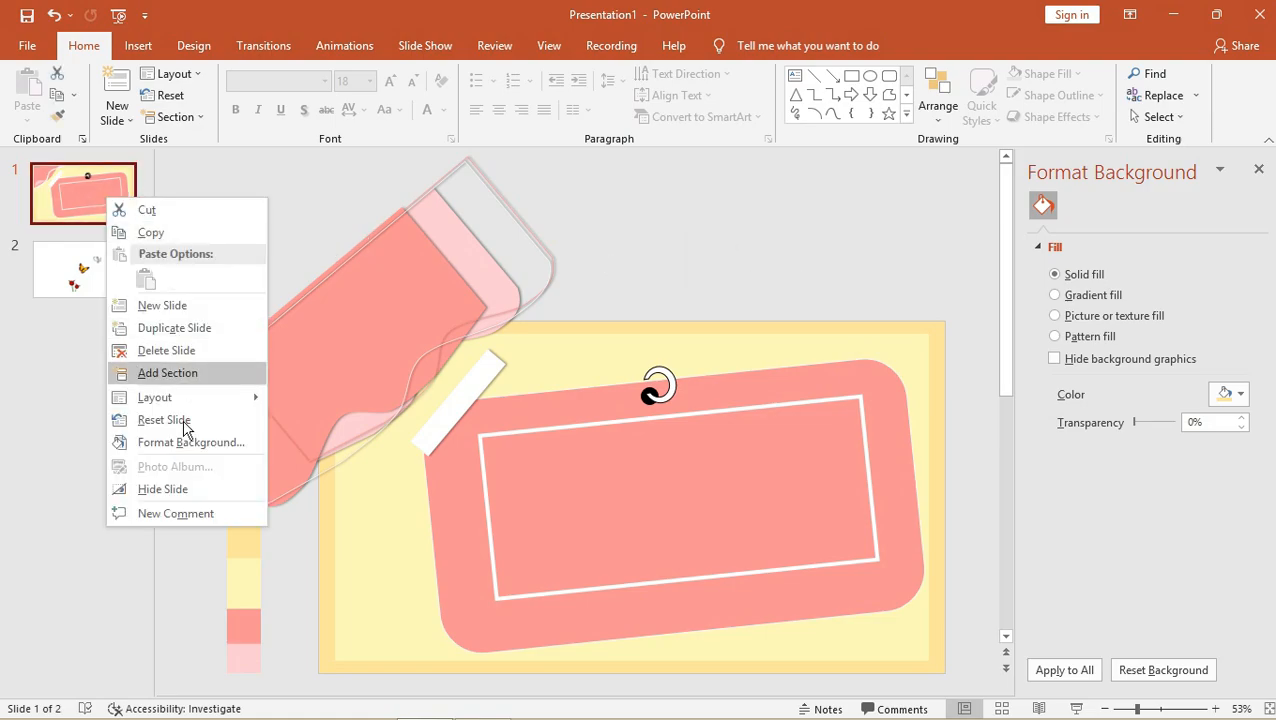
{"action": "left_click", "coordinate": [183, 329]}
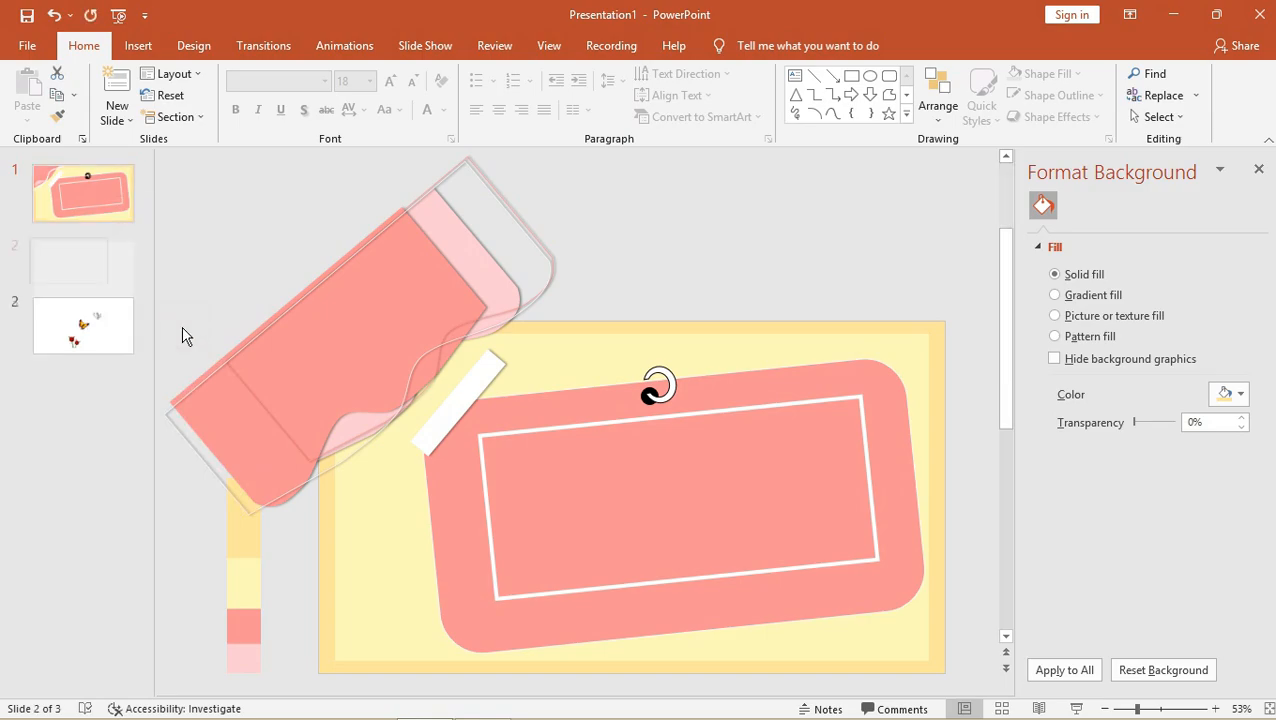
{"action": "left_click", "coordinate": [759, 526]}
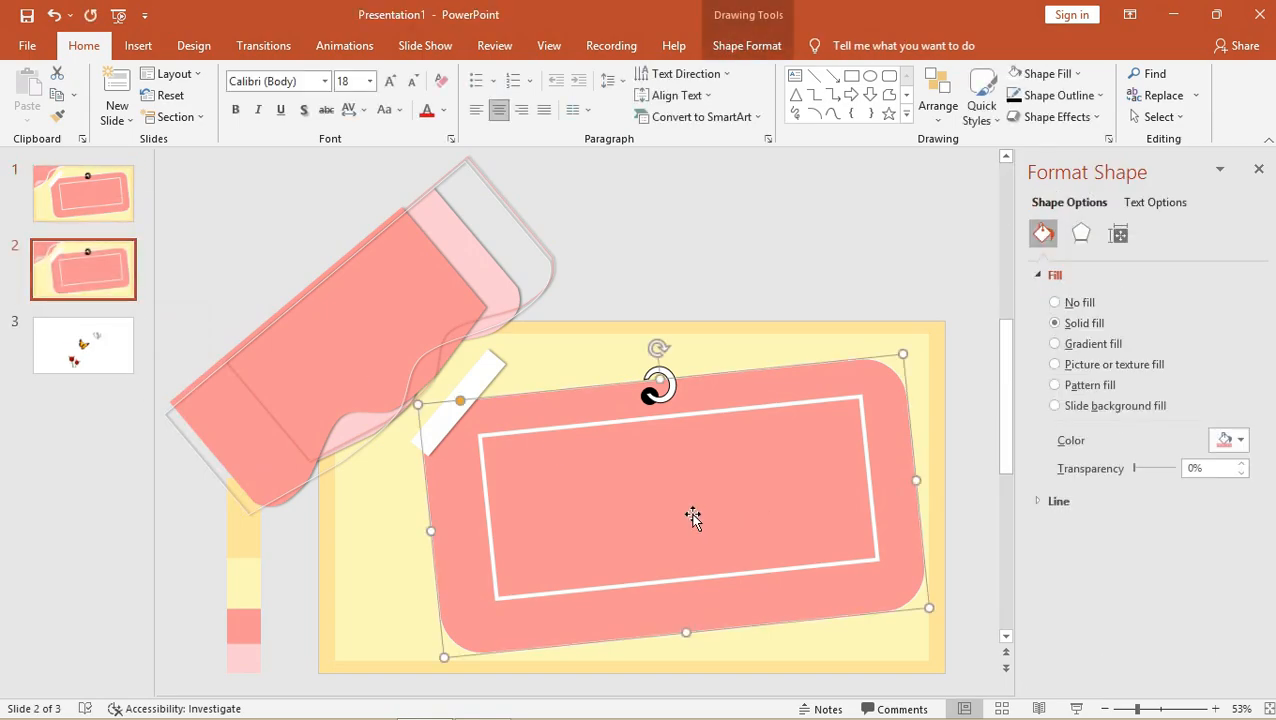
{"action": "key", "text": "Delete"}
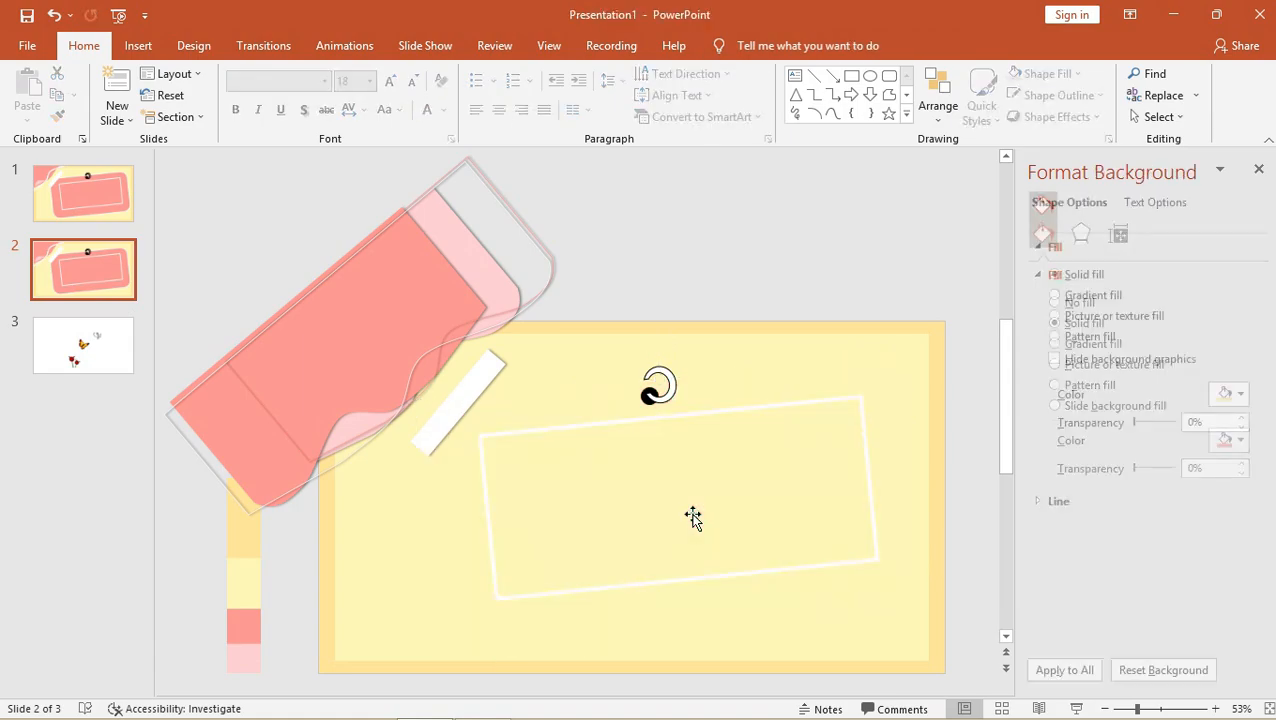
Move the white frame up and left so it sits just under the ring.
{"action": "left_click", "coordinate": [660, 415]}
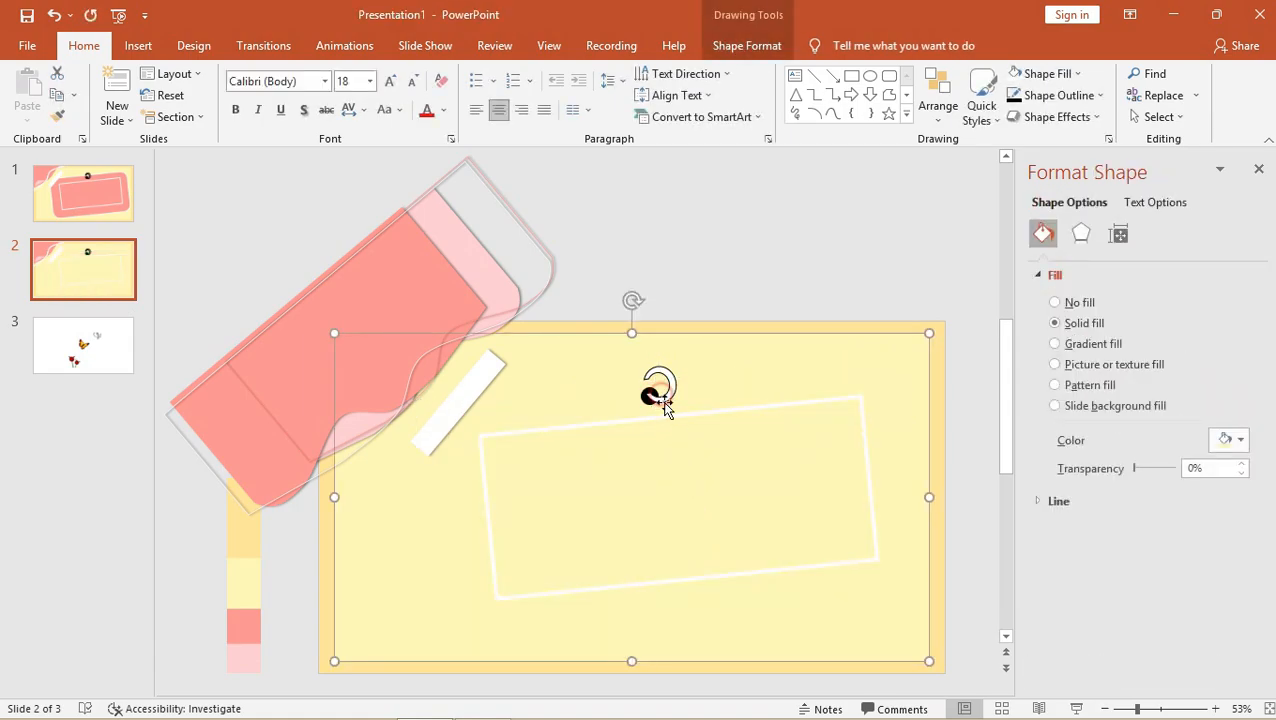
{"action": "left_click", "coordinate": [664, 417]}
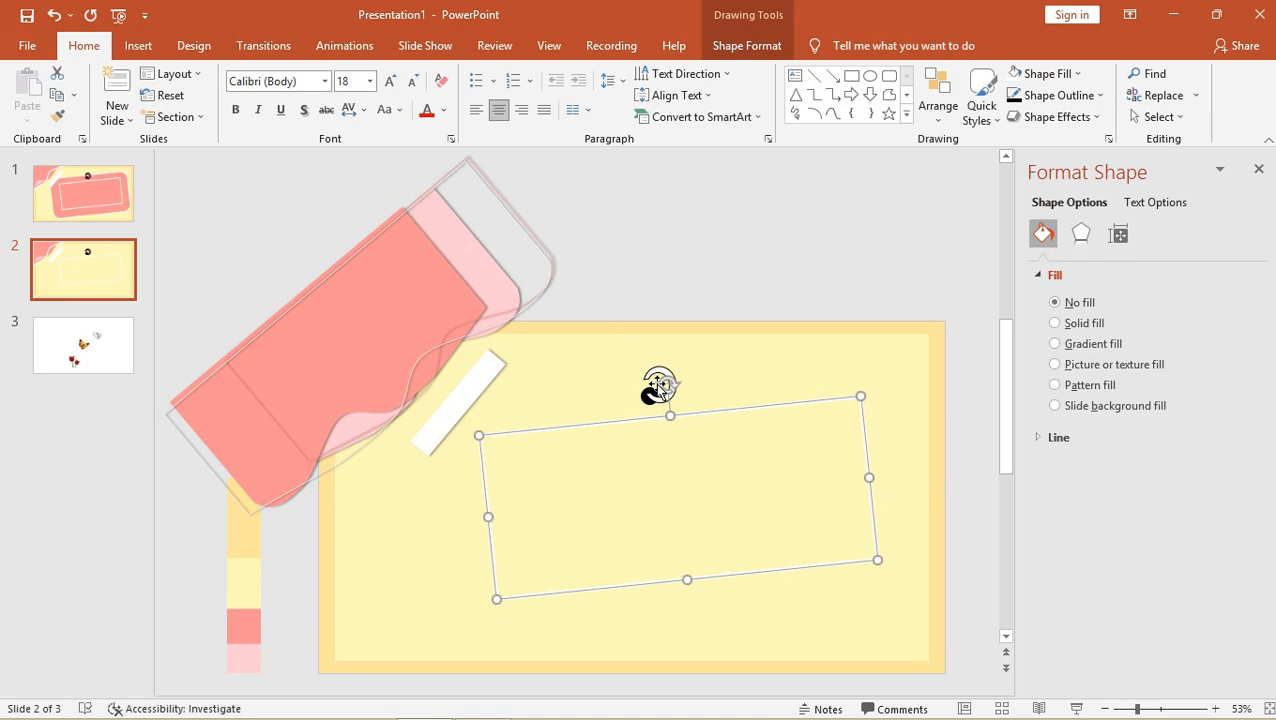
{"action": "left_click", "coordinate": [660, 382]}
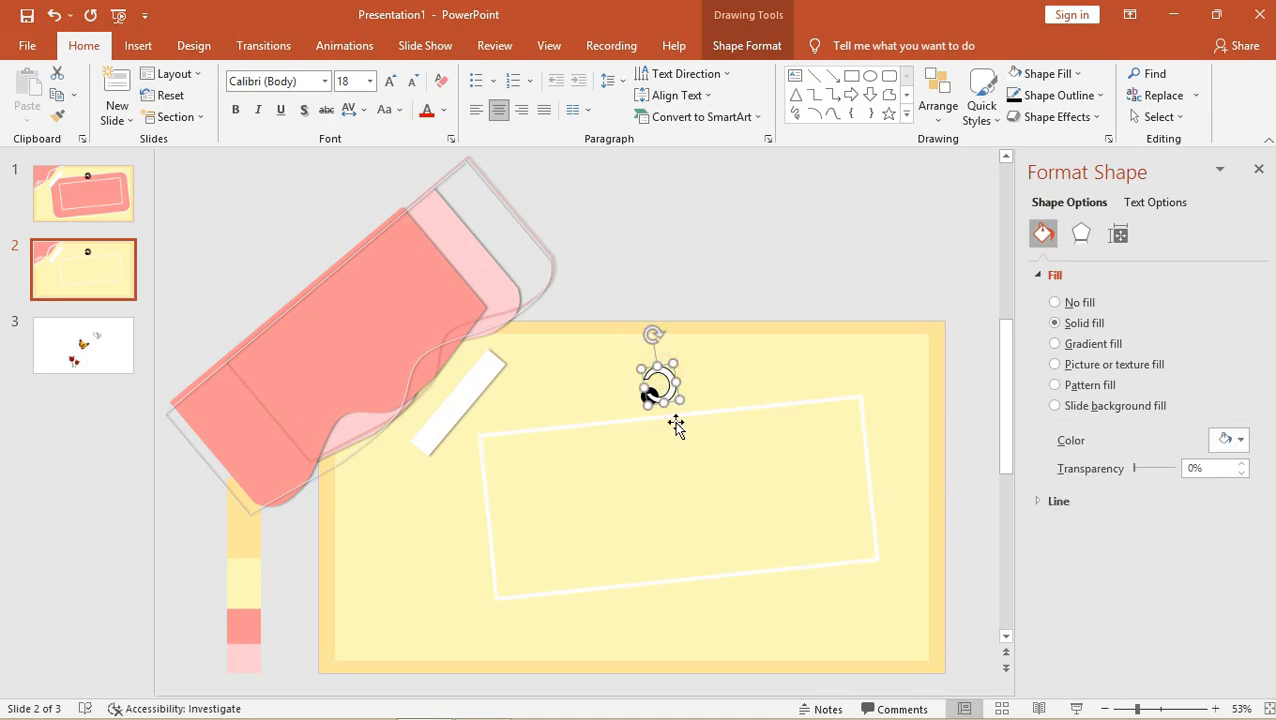
{"action": "left_click", "coordinate": [632, 421]}
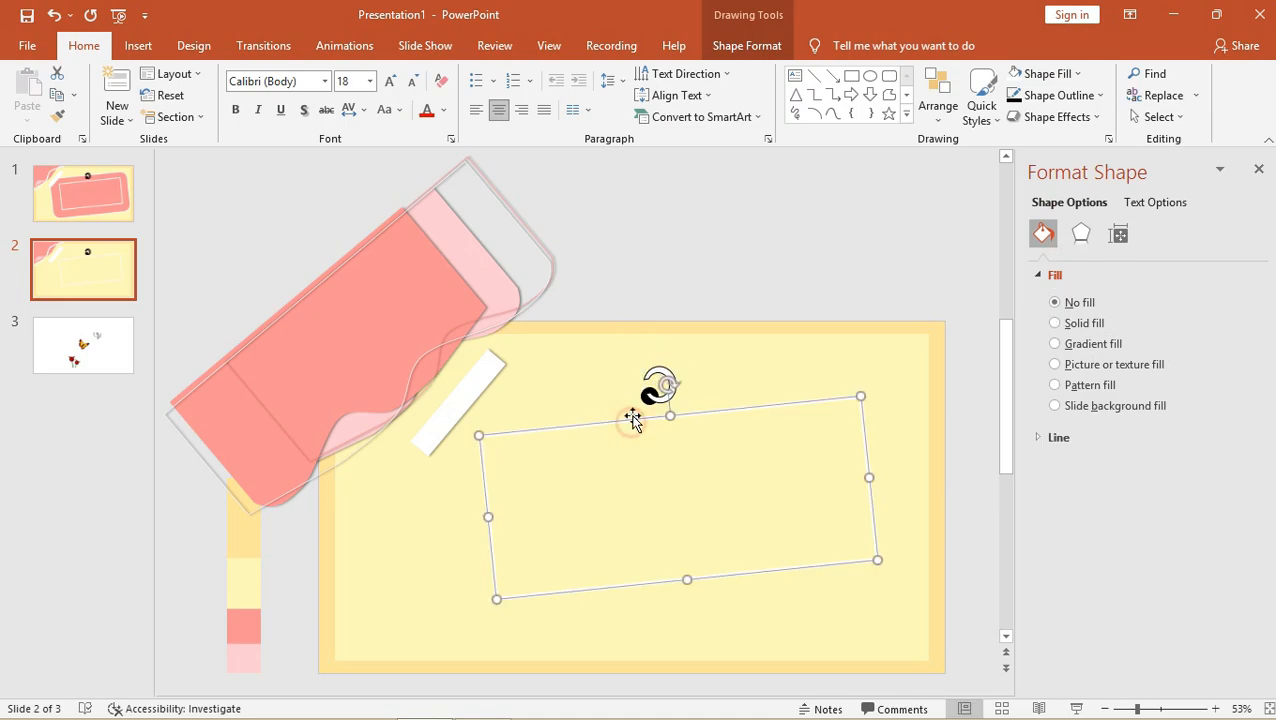
{"action": "left_click_drag", "start_coordinate": [612, 424], "coordinate": [568, 385]}
{"action": "left_click", "coordinate": [499, 369]}
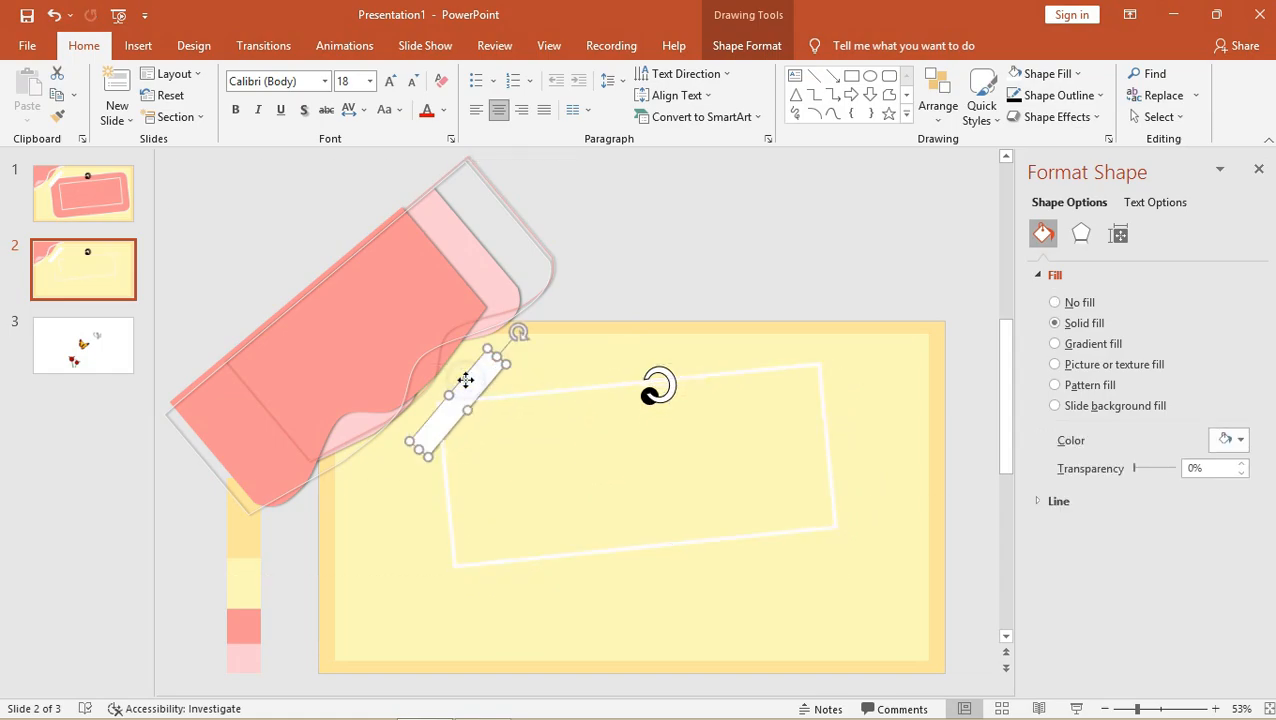
Bring the tape bar in front of the frame, then enlarge the frame and shift it left and down.
{"action": "right_click", "coordinate": [472, 382]}
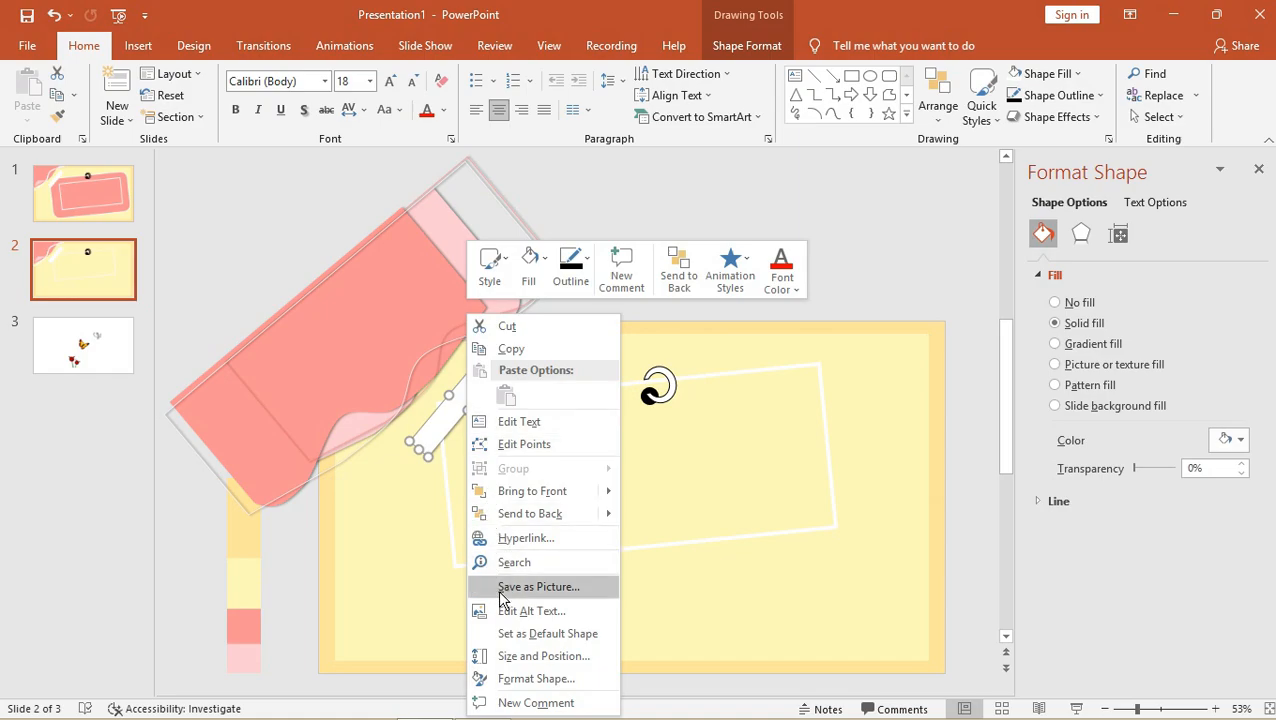
{"action": "left_click", "coordinate": [513, 498]}
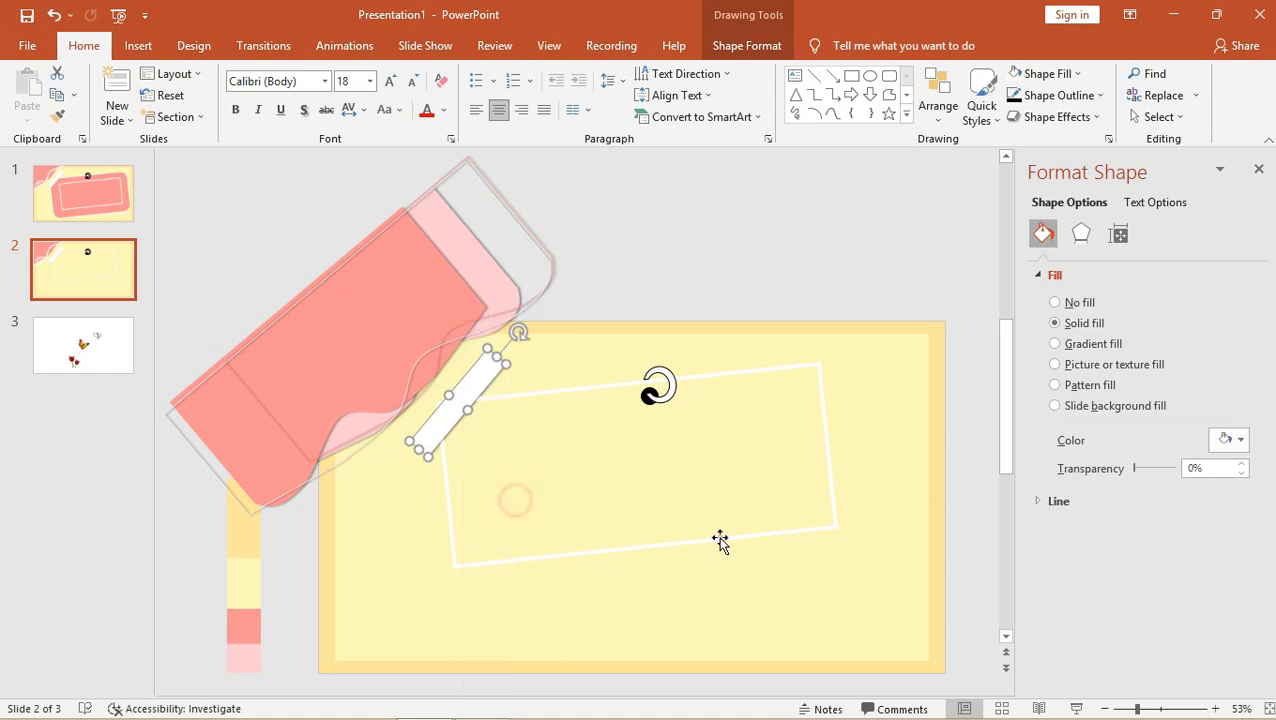
{"action": "left_click", "coordinate": [834, 535]}
{"action": "left_click", "coordinate": [834, 527]}
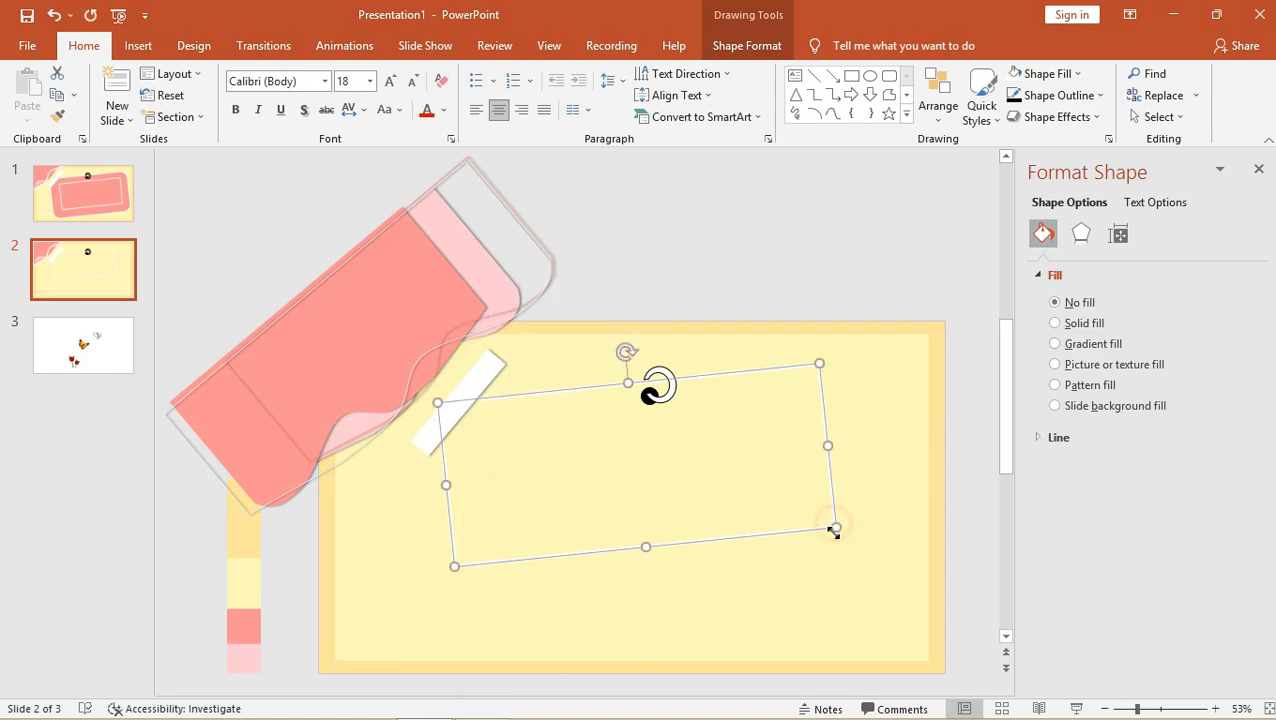
{"action": "left_click_drag", "start_coordinate": [833, 528], "coordinate": [880, 580]}
{"action": "left_click_drag", "start_coordinate": [749, 370], "coordinate": [711, 384]}
{"action": "key", "text": "ctrl+z"}
{"action": "left_click", "coordinate": [736, 378]}
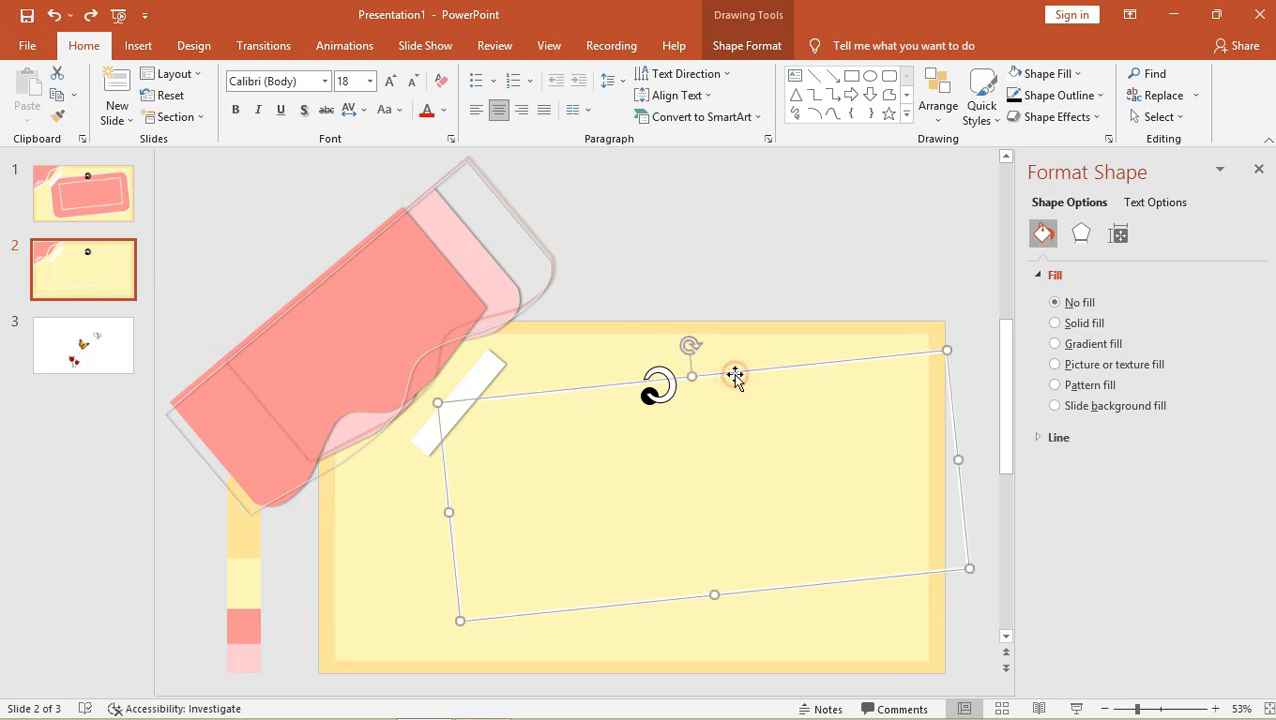
{"action": "left_click_drag", "start_coordinate": [741, 371], "coordinate": [688, 388]}
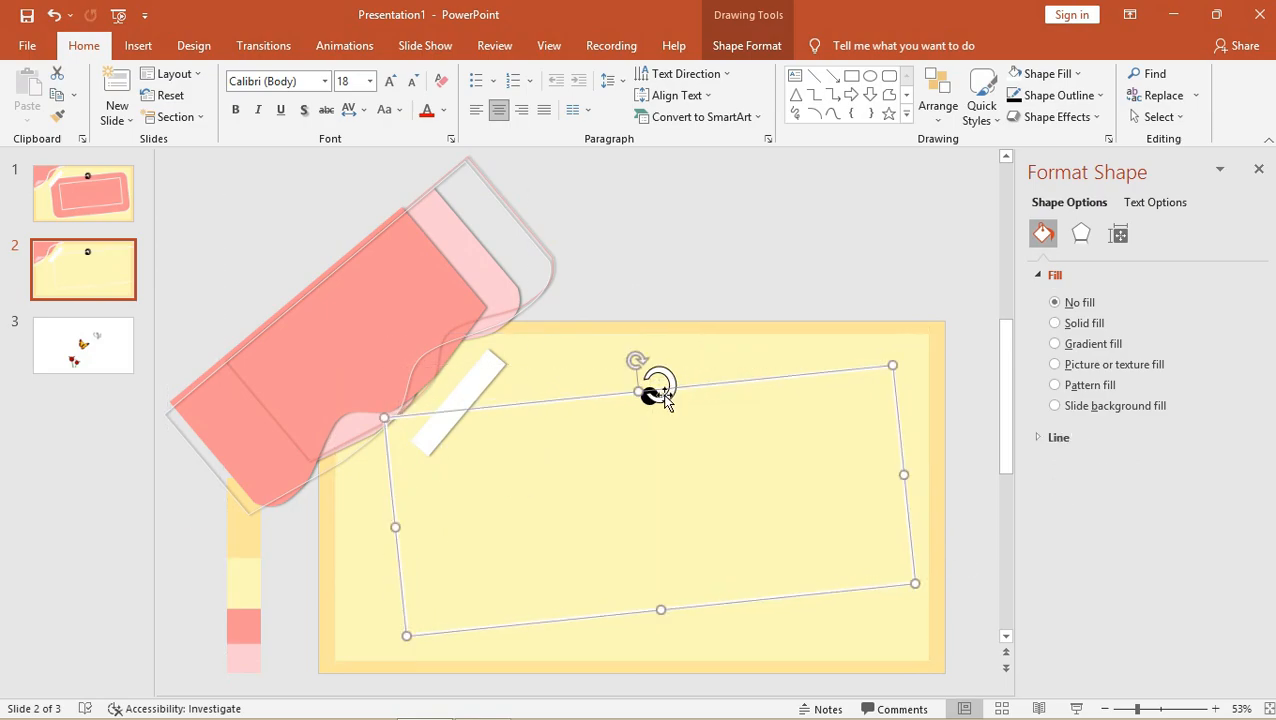
Nudge the ring and black dot down together.
{"action": "left_click", "coordinate": [651, 397]}
{"action": "left_click", "coordinate": [645, 398]}
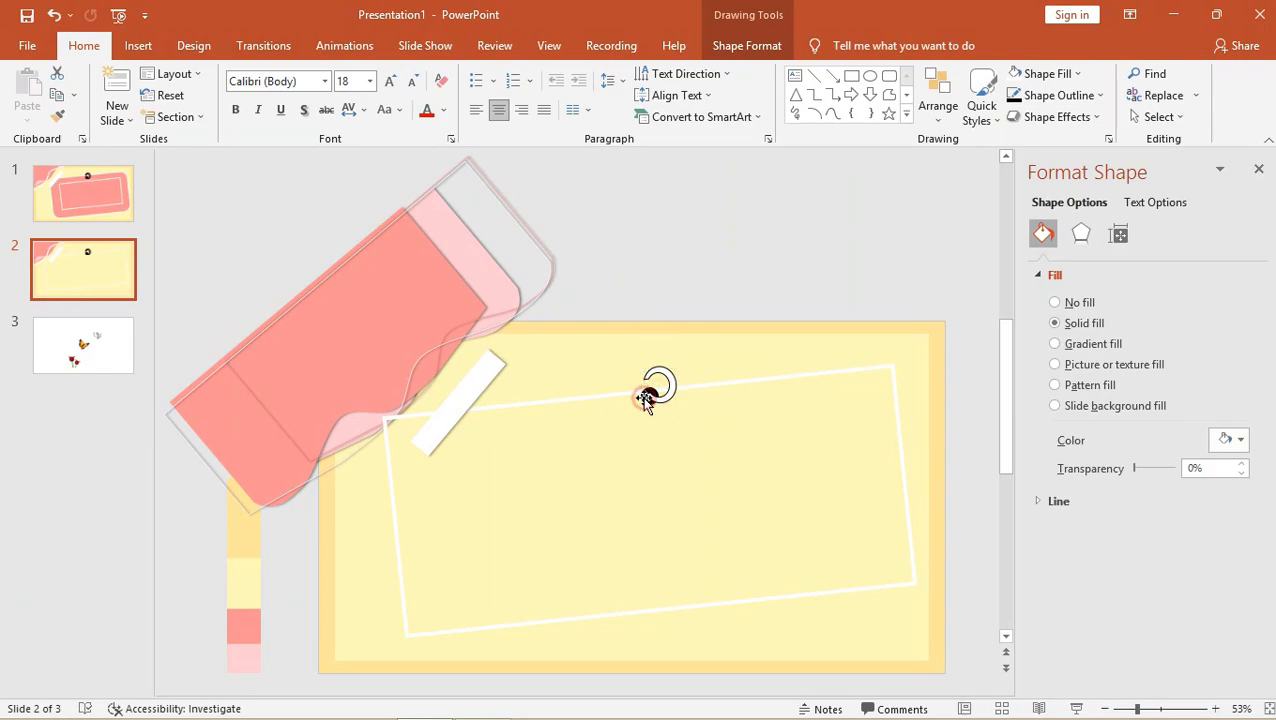
{"action": "left_click", "coordinate": [650, 388]}
{"action": "left_click", "coordinate": [670, 387], "text": "shift"}
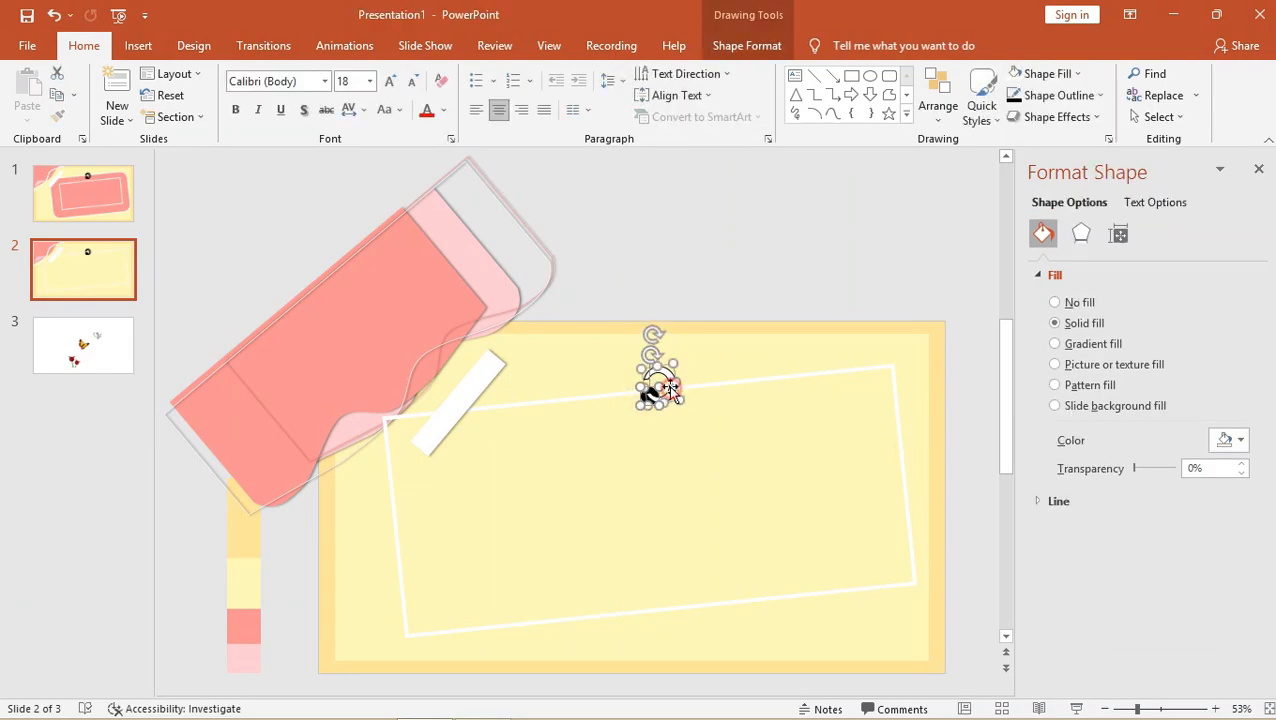
{"action": "left_click_drag", "start_coordinate": [669, 373], "coordinate": [668, 382]}
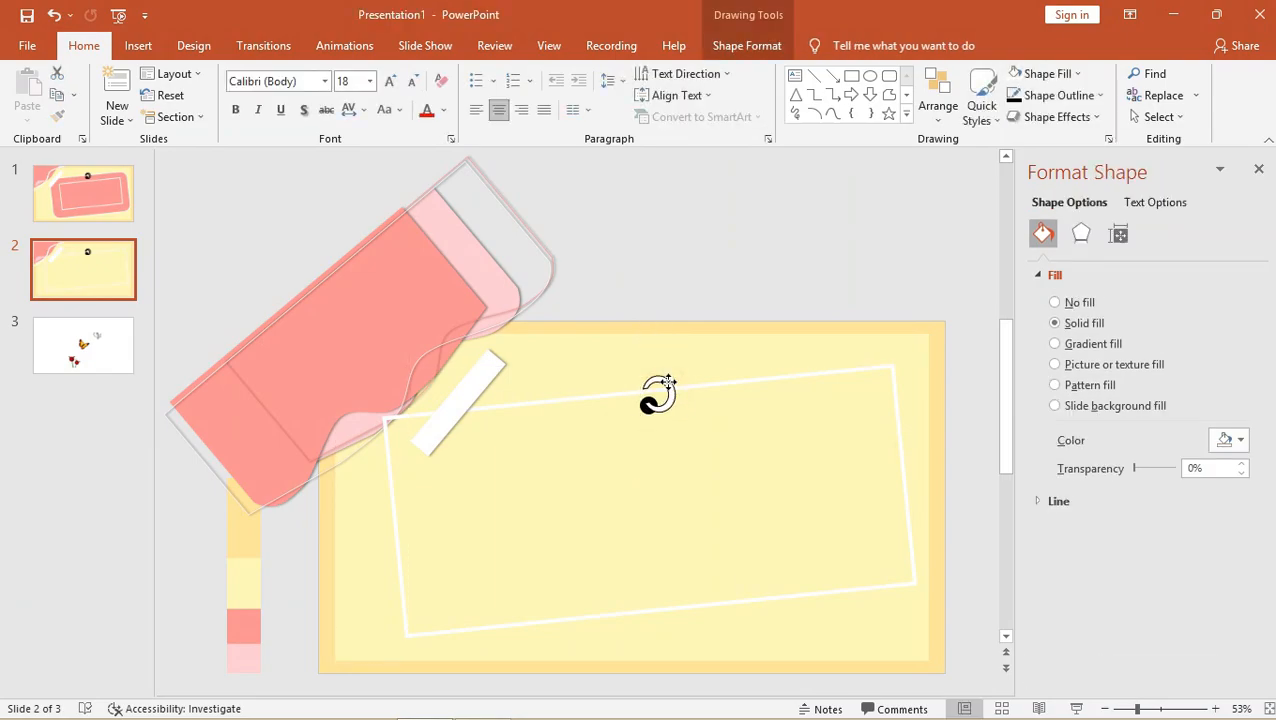
{"action": "left_click", "coordinate": [698, 268]}
Move and rotate a tape strip so it pins a corner of the white frame.
{"action": "left_click_drag", "start_coordinate": [469, 399], "coordinate": [800, 402]}
{"action": "left_click_drag", "start_coordinate": [847, 336], "coordinate": [901, 474]}
{"action": "left_click_drag", "start_coordinate": [832, 427], "coordinate": [455, 603]}
{"action": "key", "text": "ctrl+z"}
{"action": "left_click", "coordinate": [718, 218]}
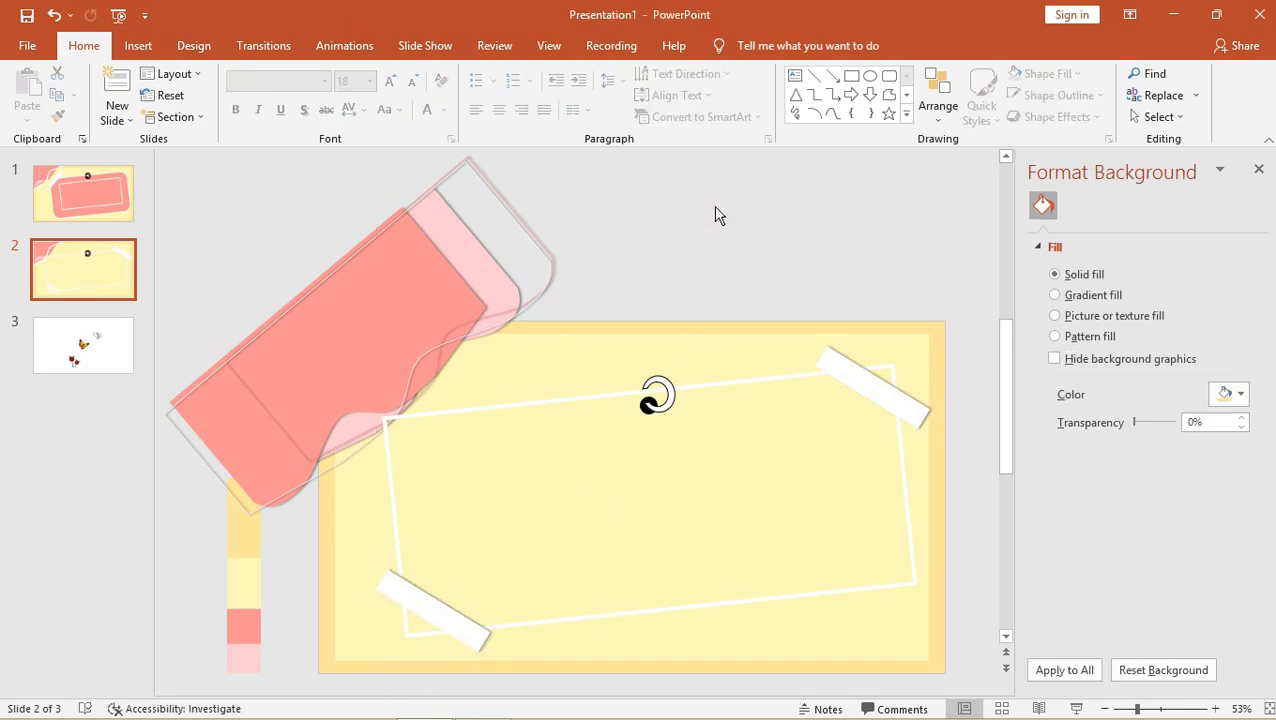
Resize the white frame slightly from its top-left corner.
{"action": "left_click", "coordinate": [399, 472]}
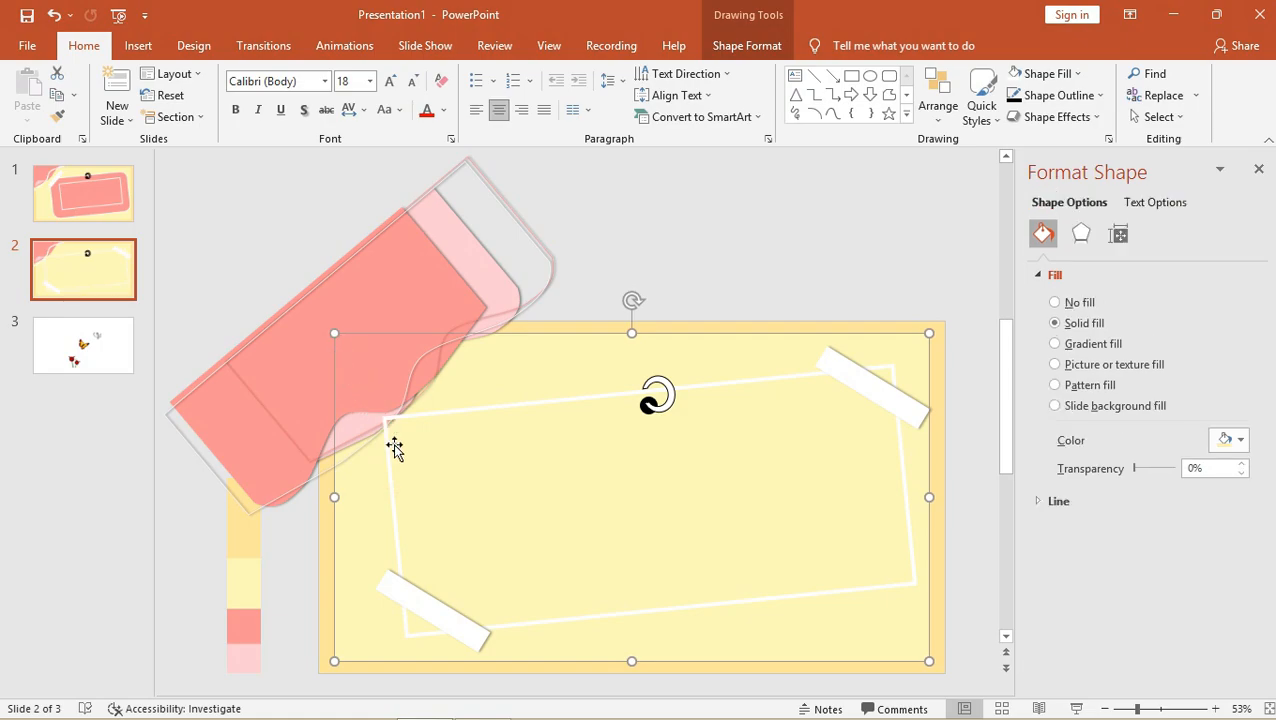
{"action": "left_click", "coordinate": [389, 453]}
{"action": "left_click_drag", "start_coordinate": [383, 418], "coordinate": [397, 425]}
{"action": "left_click", "coordinate": [667, 215]}
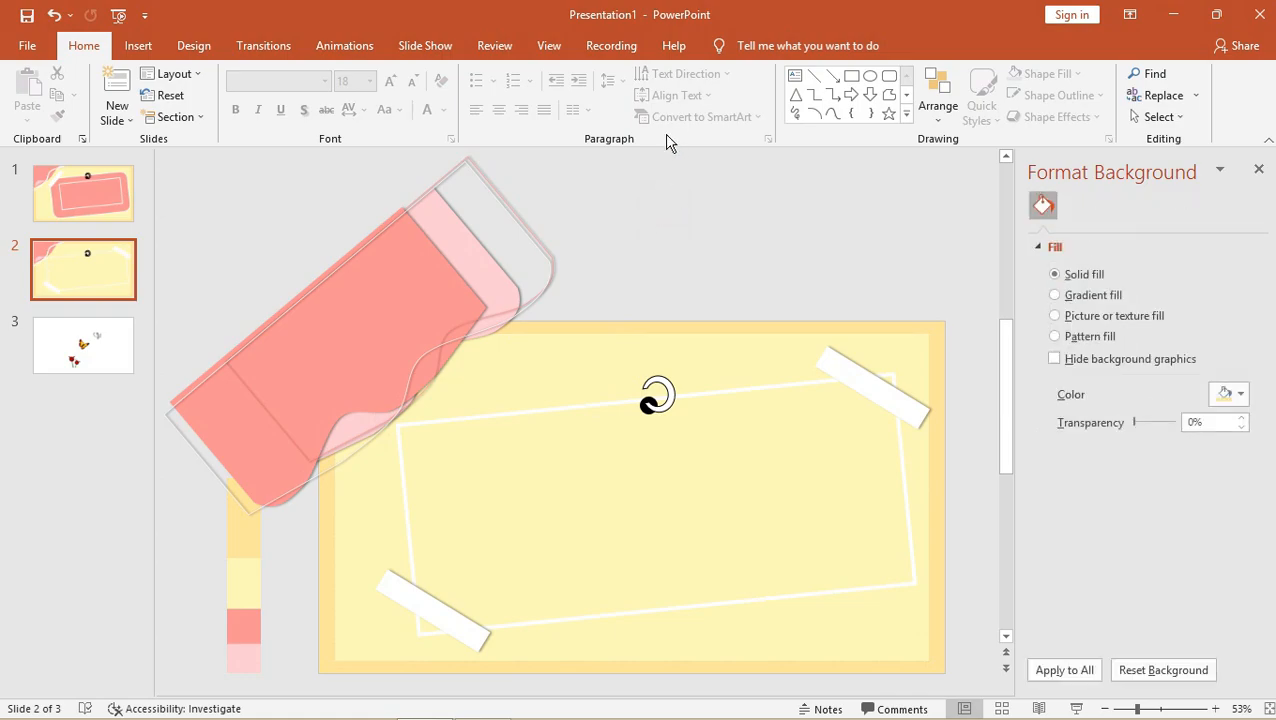
Duplicate slide 2 as slide 3 and copy its pink pouch shapes.
{"action": "right_click", "coordinate": [87, 254]}
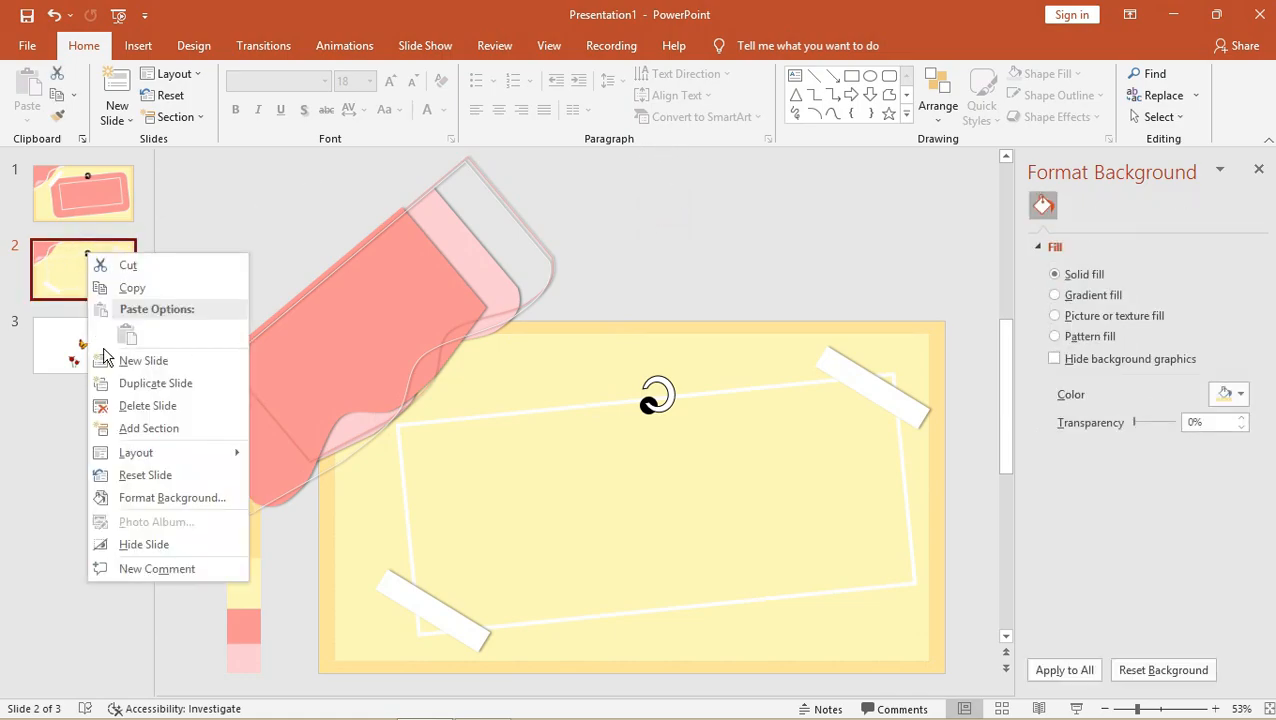
{"action": "left_click", "coordinate": [117, 384]}
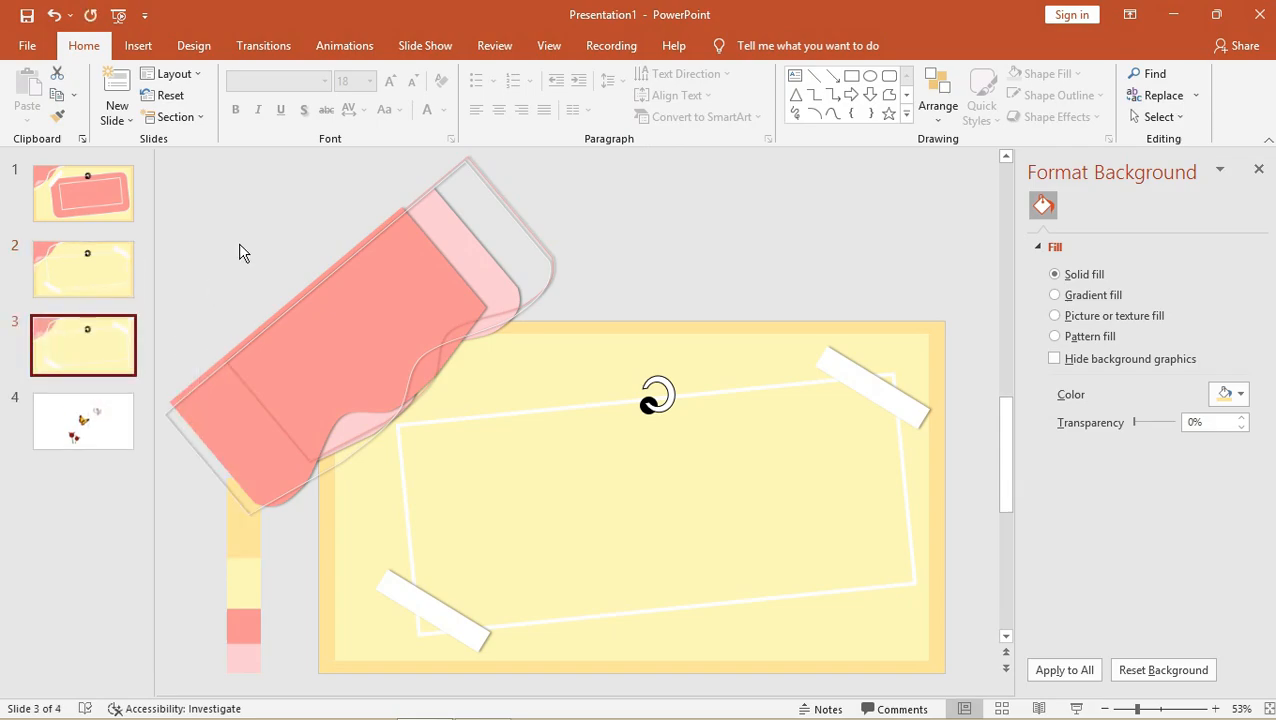
{"action": "left_click", "coordinate": [332, 297]}
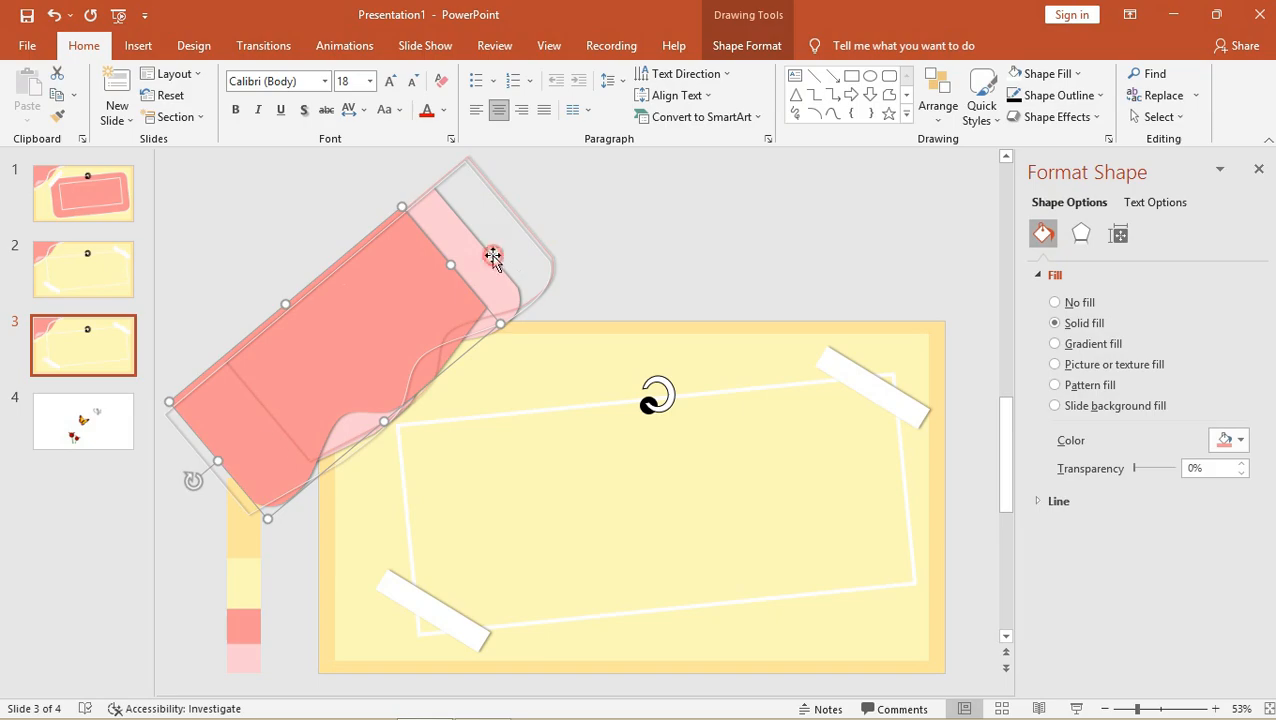
{"action": "left_click", "coordinate": [531, 234], "text": "shift"}
{"action": "left_click", "coordinate": [534, 232], "text": "shift"}
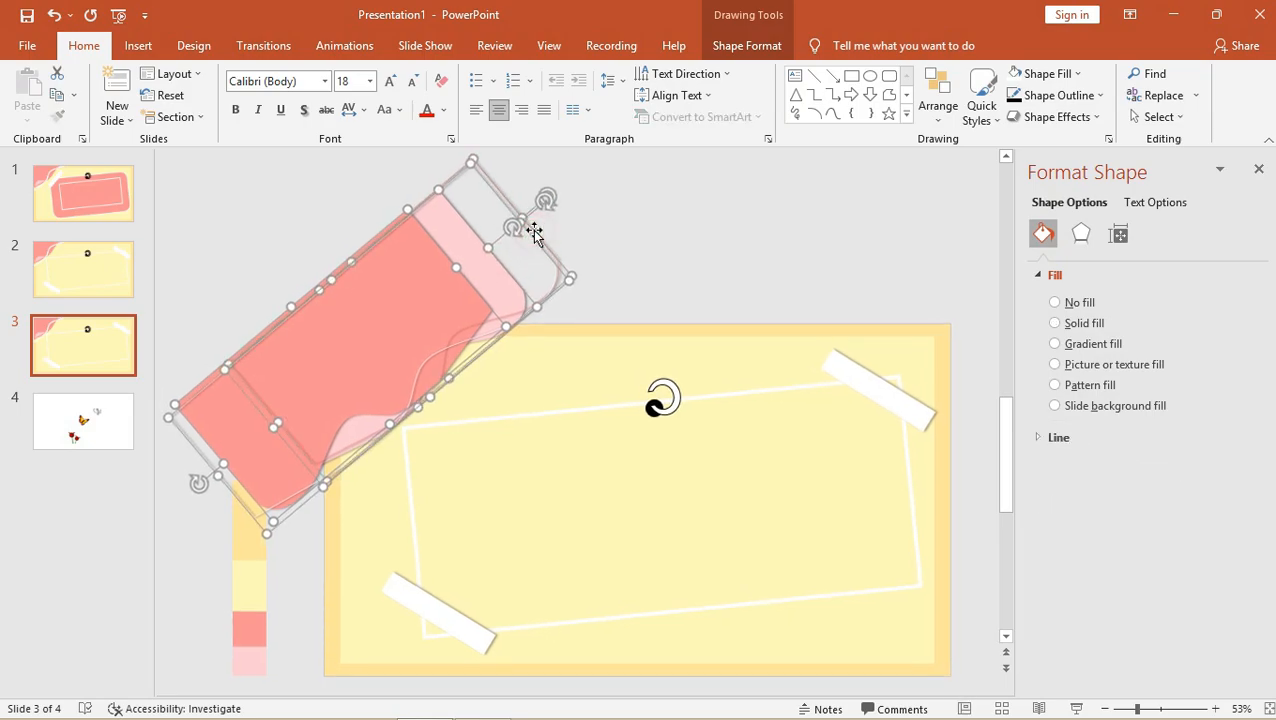
{"action": "key", "text": "ctrl+d"}
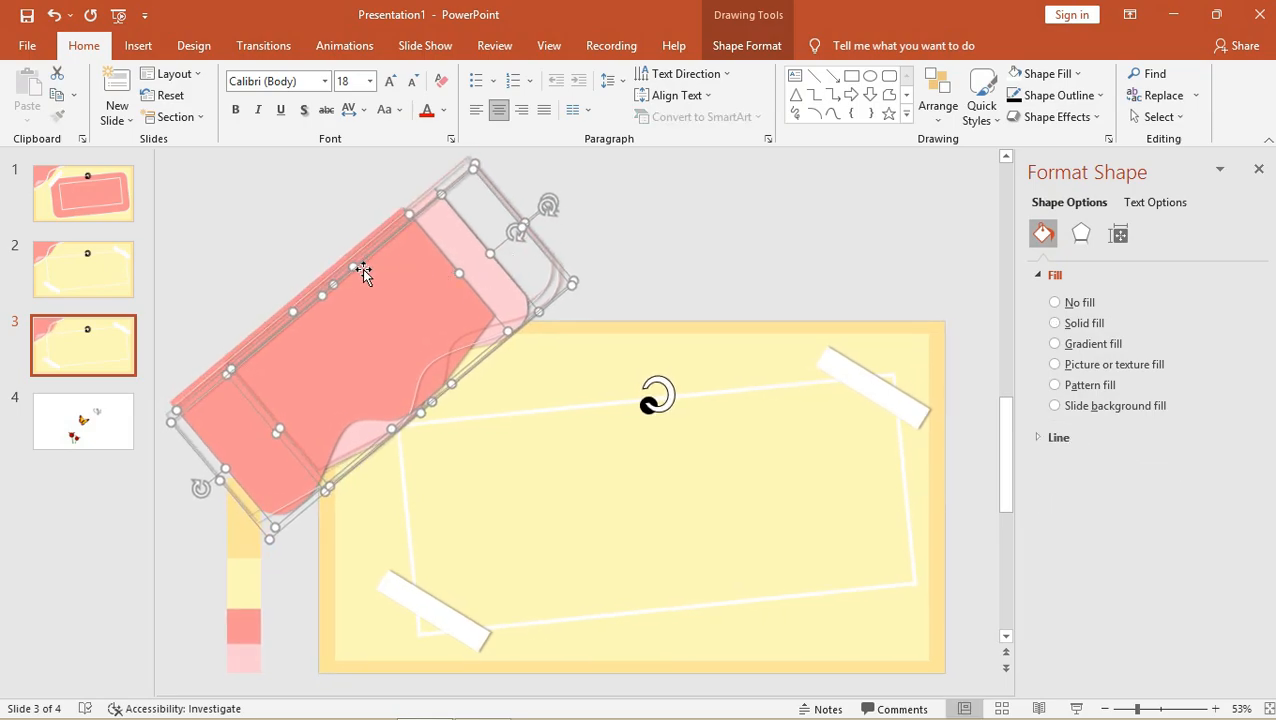
Place the pouch copy at the slide's bottom-right corner and enlarge it.
{"action": "left_click_drag", "start_coordinate": [399, 302], "coordinate": [897, 655]}
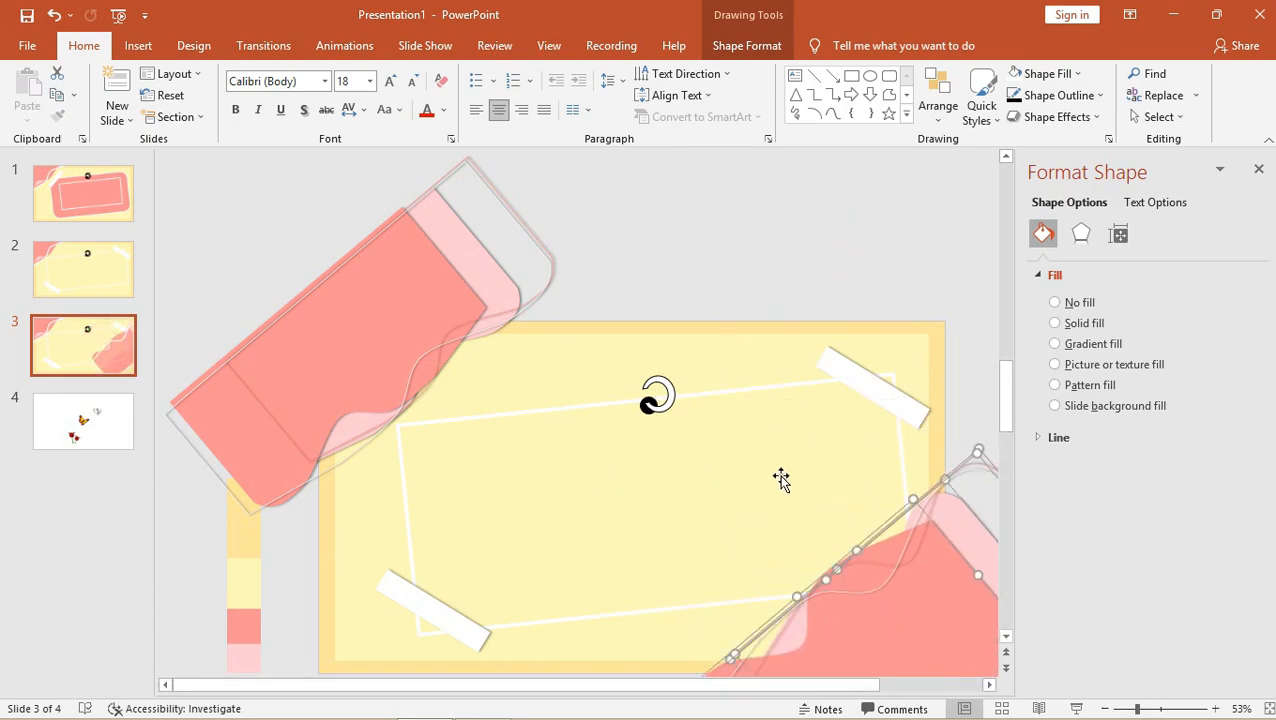
{"action": "left_click_drag", "start_coordinate": [1137, 710], "coordinate": [1134, 710]}
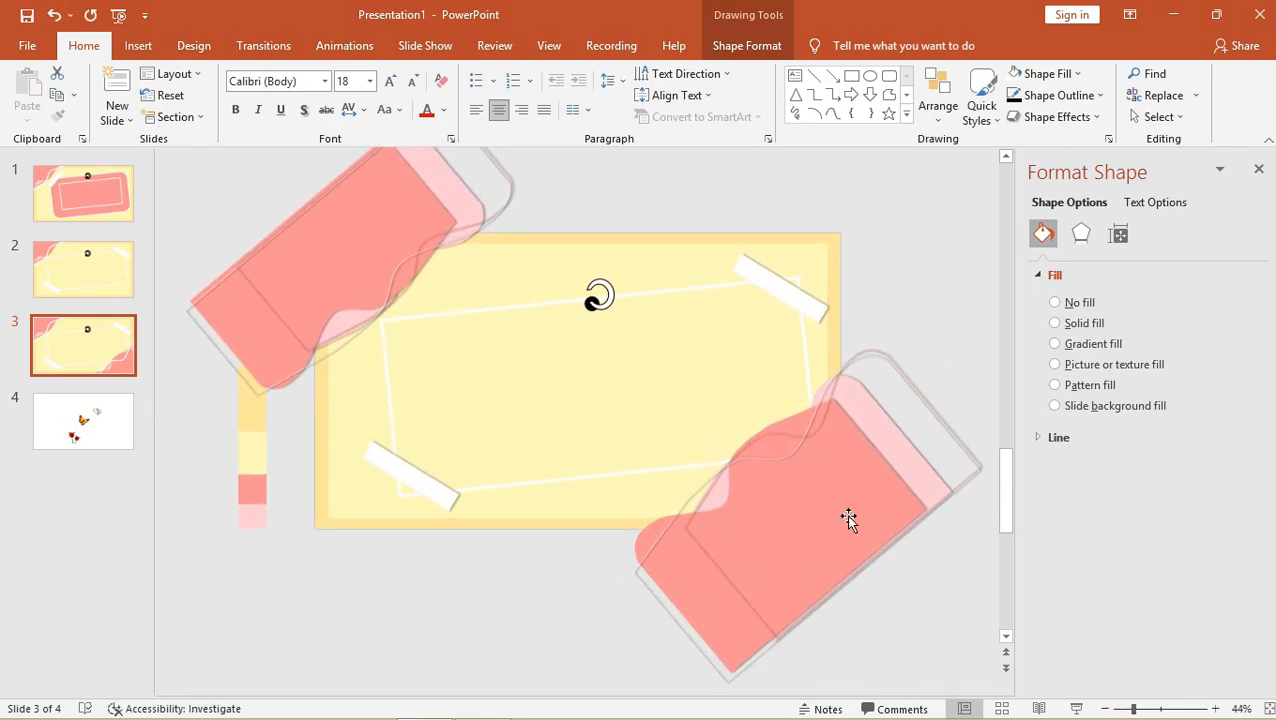
{"action": "left_click_drag", "start_coordinate": [895, 424], "coordinate": [955, 395]}
{"action": "left_click_drag", "start_coordinate": [837, 462], "coordinate": [866, 462]}
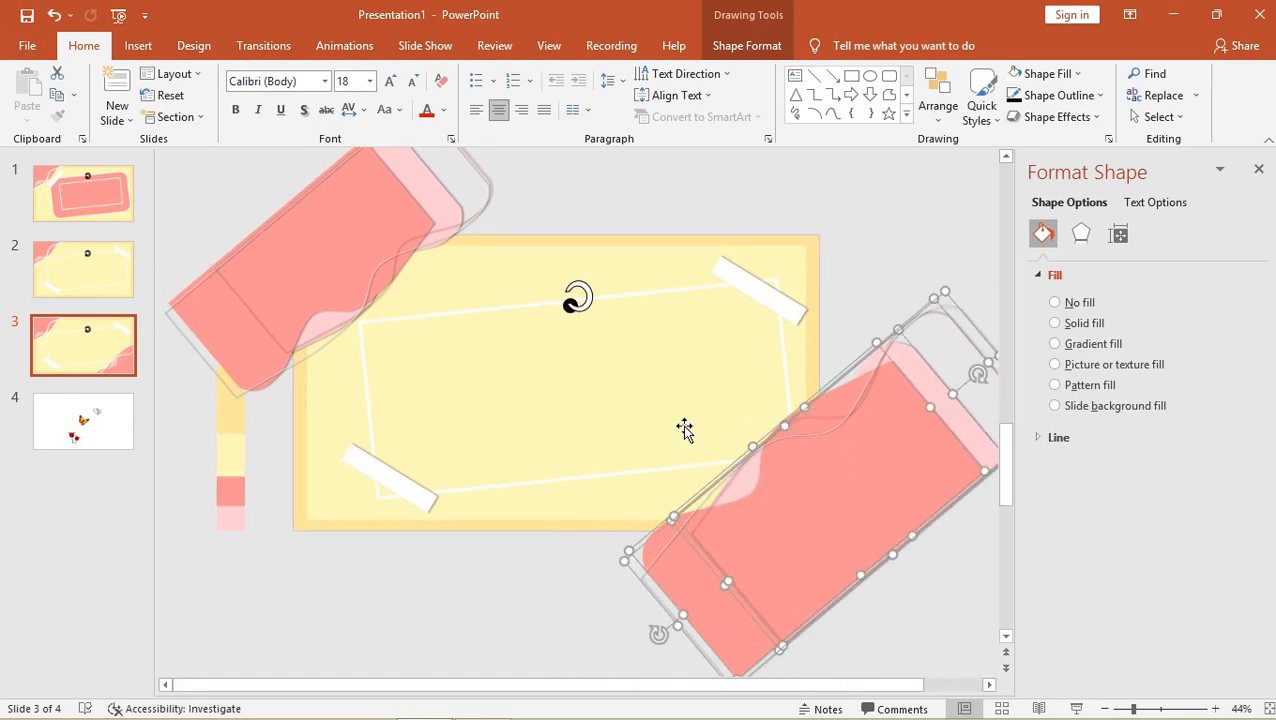
Move the ring and black dot up above the slide.
{"action": "left_click", "coordinate": [535, 302]}
{"action": "left_click", "coordinate": [580, 296], "text": "shift"}
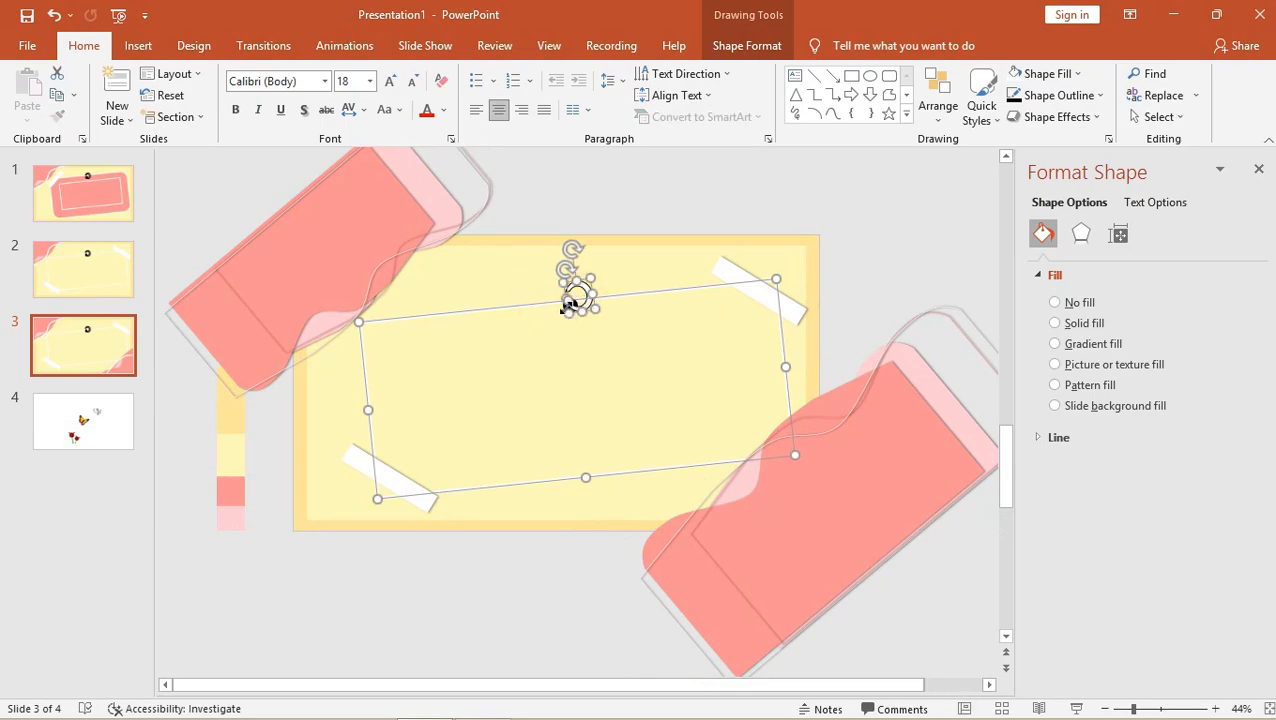
{"action": "left_click", "coordinate": [578, 294], "text": "shift"}
{"action": "left_click", "coordinate": [738, 277]}
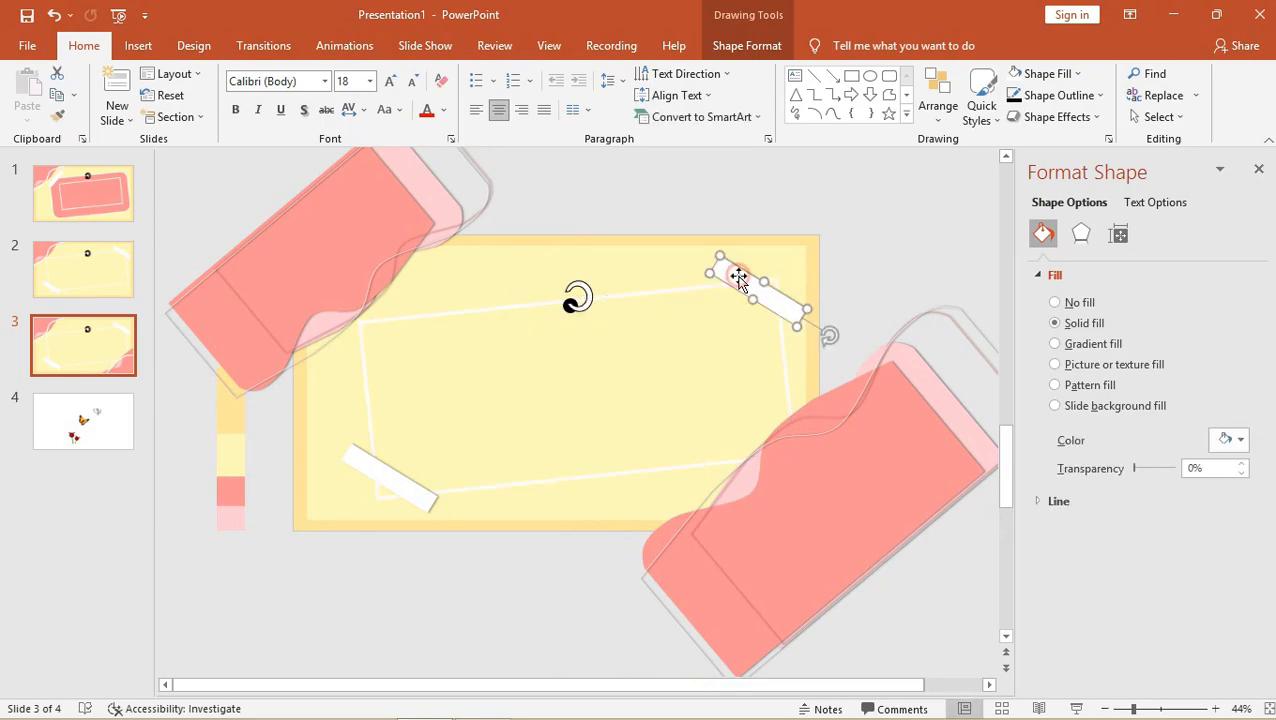
{"action": "left_click", "coordinate": [577, 296], "text": "shift"}
{"action": "left_click", "coordinate": [543, 306]}
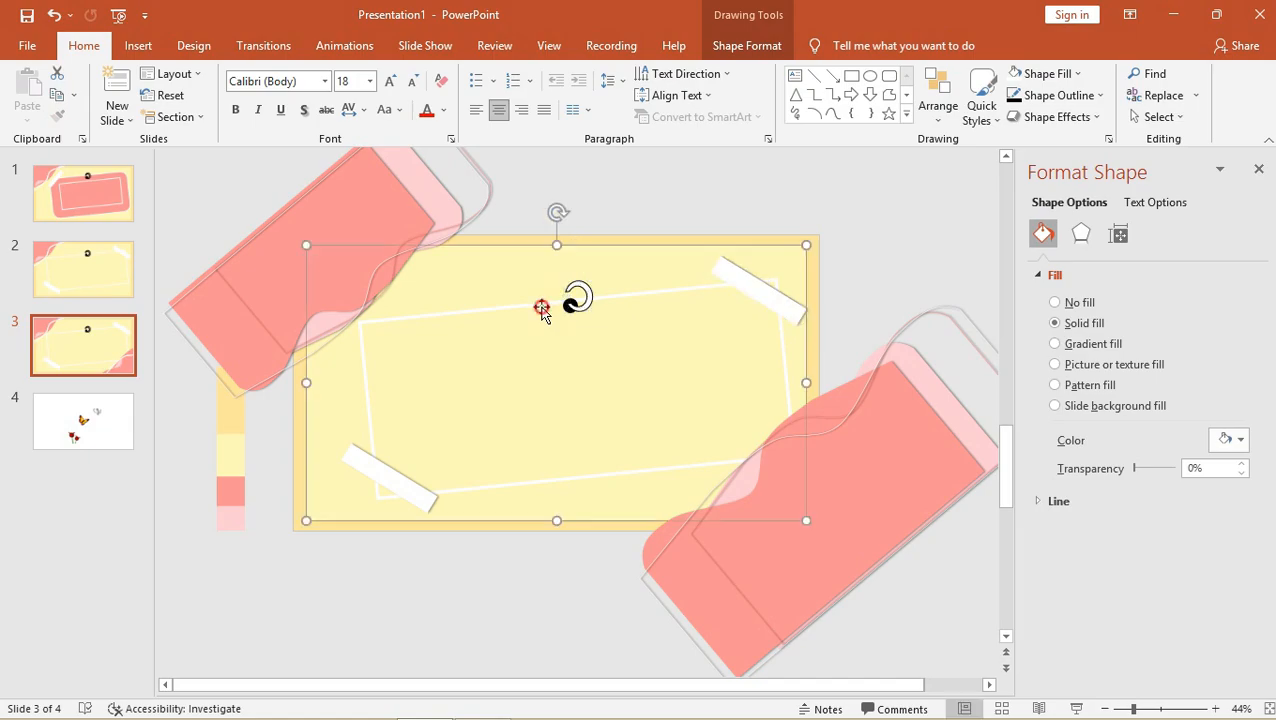
{"action": "left_click", "coordinate": [544, 305]}
{"action": "left_click", "coordinate": [544, 305]}
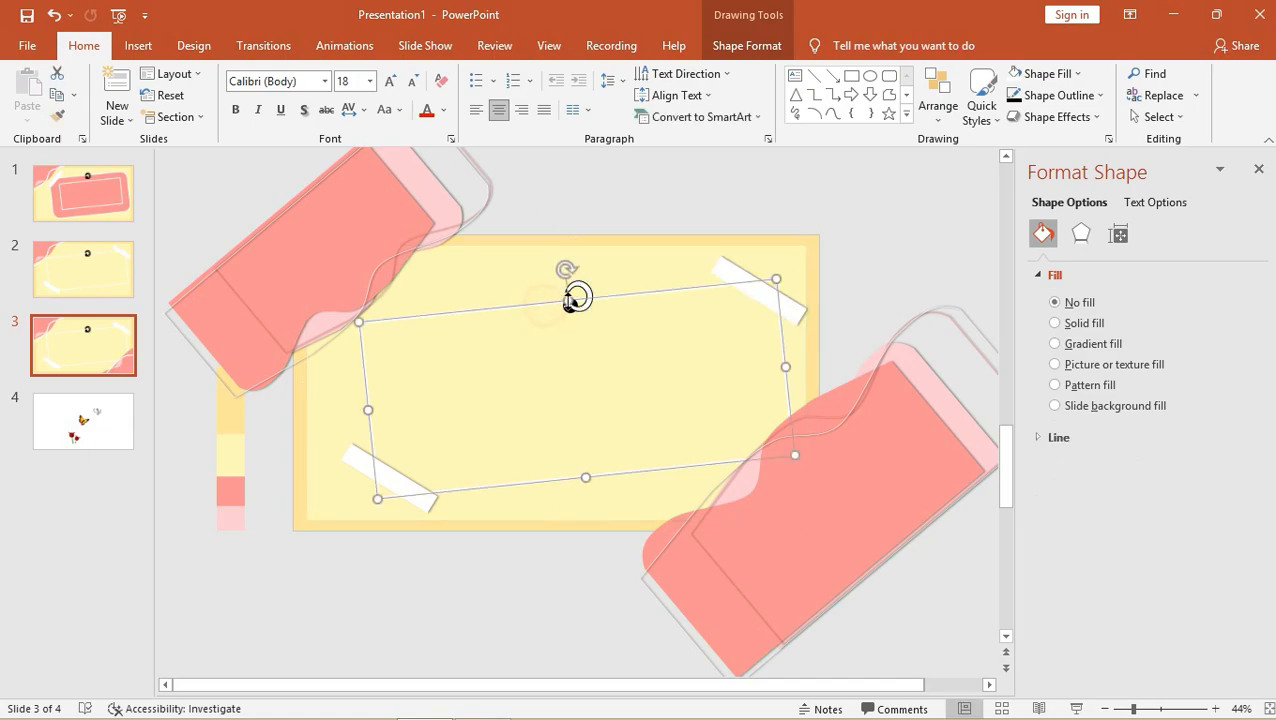
{"action": "left_click", "coordinate": [580, 293]}
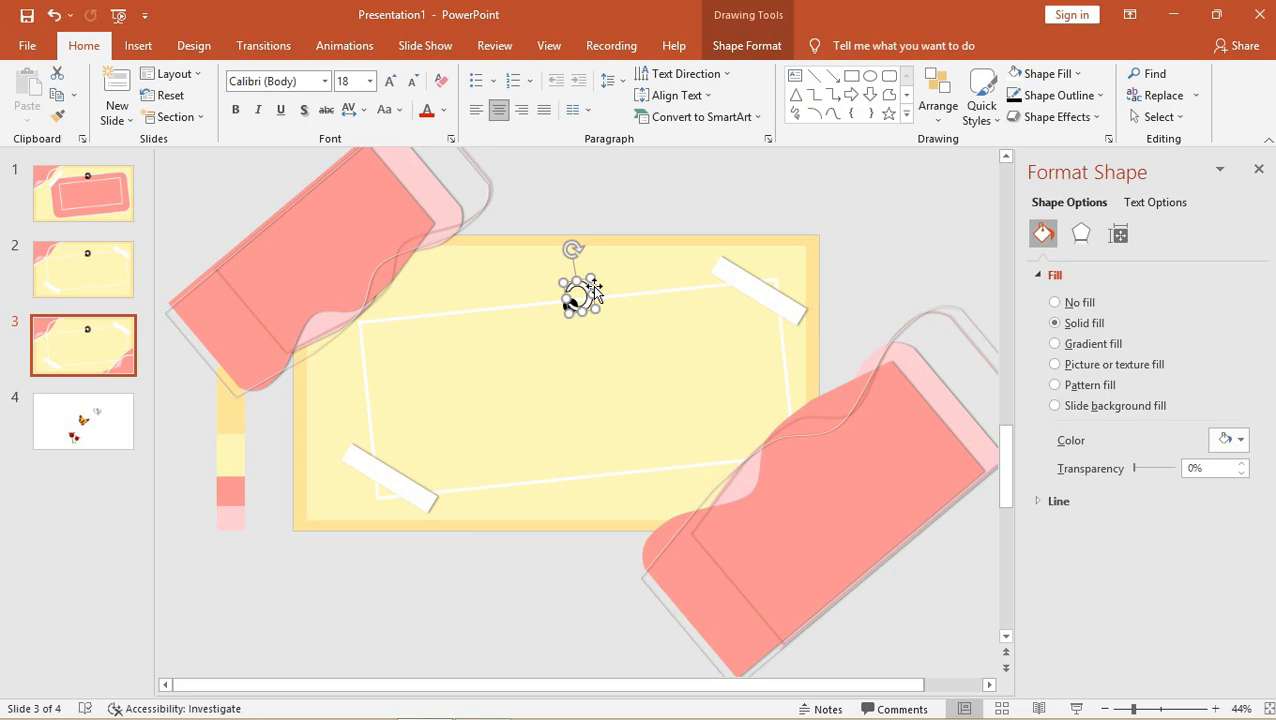
{"action": "left_click_drag", "start_coordinate": [583, 293], "coordinate": [648, 182]}
{"action": "left_click_drag", "start_coordinate": [569, 305], "coordinate": [589, 181]}
{"action": "left_click", "coordinate": [571, 300]}
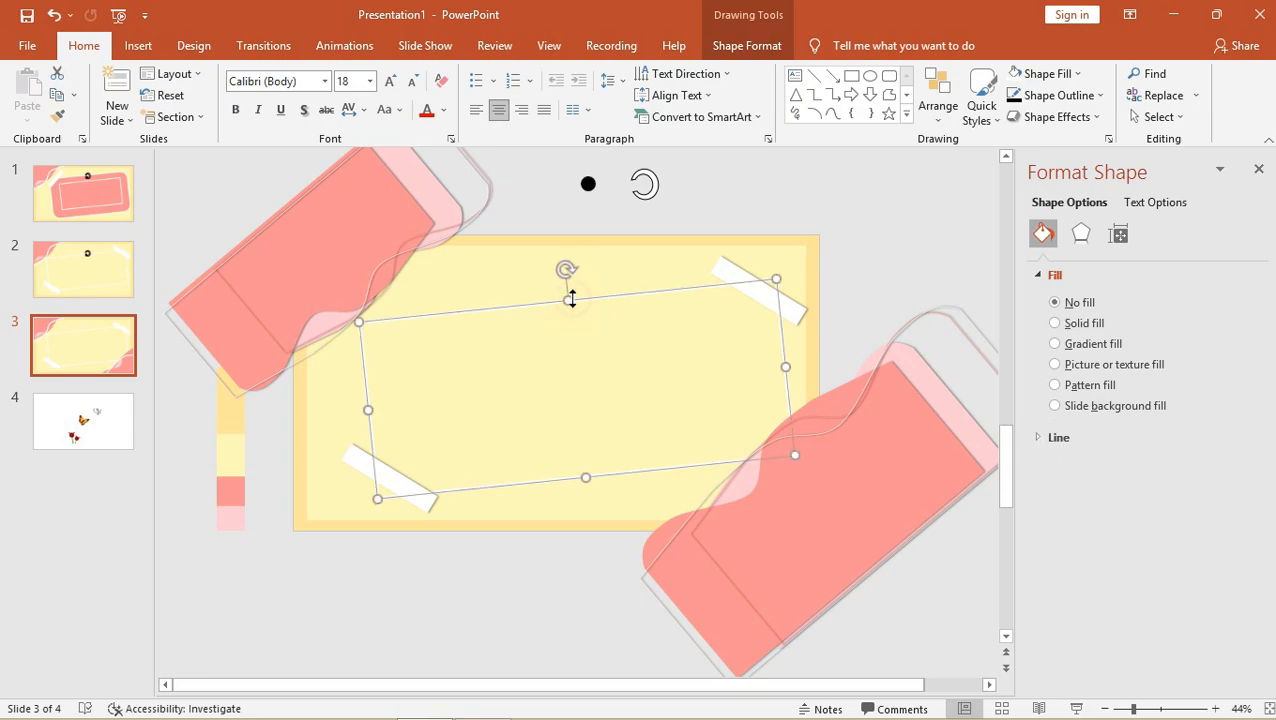
{"action": "left_click", "coordinate": [592, 282]}
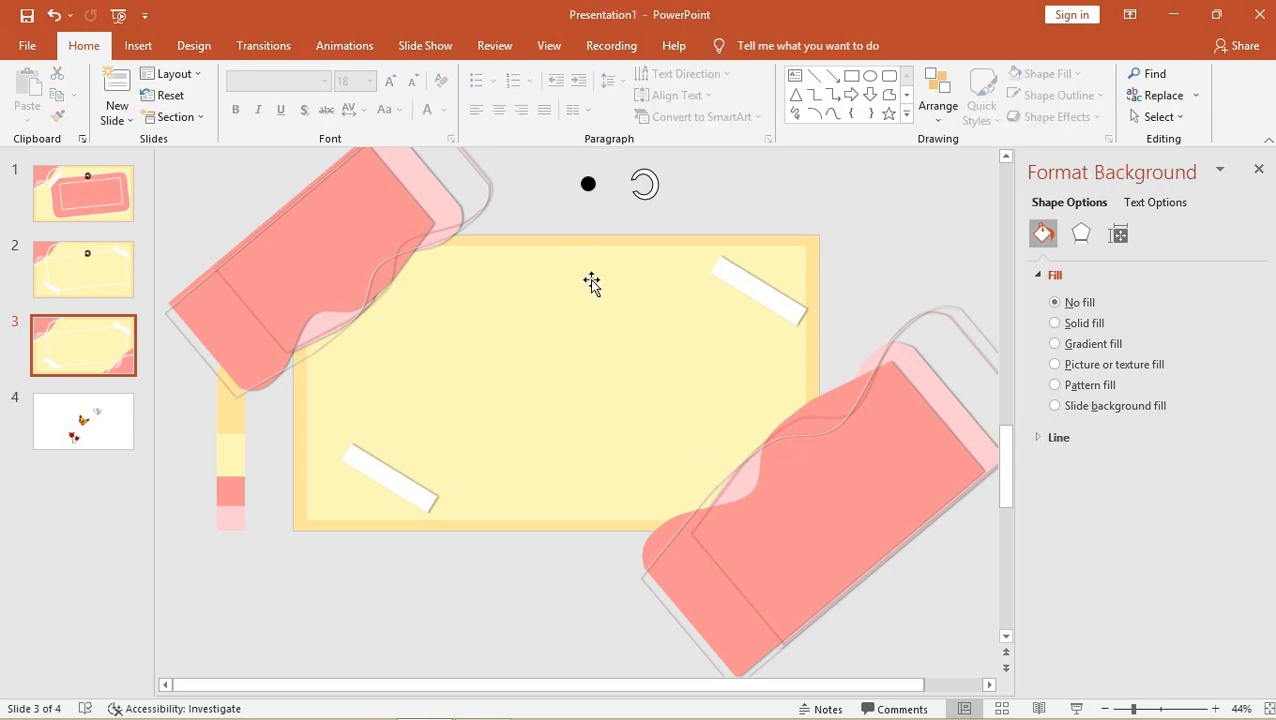
Fit tape strips to the card's top-right and lower-left corners, then draw a 6.51" by 11.92" rectangle over the card.
{"action": "left_click", "coordinate": [749, 285]}
{"action": "left_click_drag", "start_coordinate": [749, 285], "coordinate": [784, 262]}
{"action": "left_click_drag", "start_coordinate": [367, 478], "coordinate": [312, 482]}
{"action": "left_click", "coordinate": [851, 77]}
{"action": "mouse_move", "coordinate": [345, 270]}
{"action": "left_mouse_down"}
{"action": "mouse_move", "coordinate": [604, 475]}
{"action": "mouse_move", "coordinate": [785, 497]}
{"action": "mouse_move", "coordinate": [790, 511]}
{"action": "left_mouse_up"}
Enlarge the rectangle upward and leftward, fill it white and remove its outline.
{"action": "left_click_drag", "start_coordinate": [565, 271], "coordinate": [565, 255]}
{"action": "left_click_drag", "start_coordinate": [341, 382], "coordinate": [318, 395]}
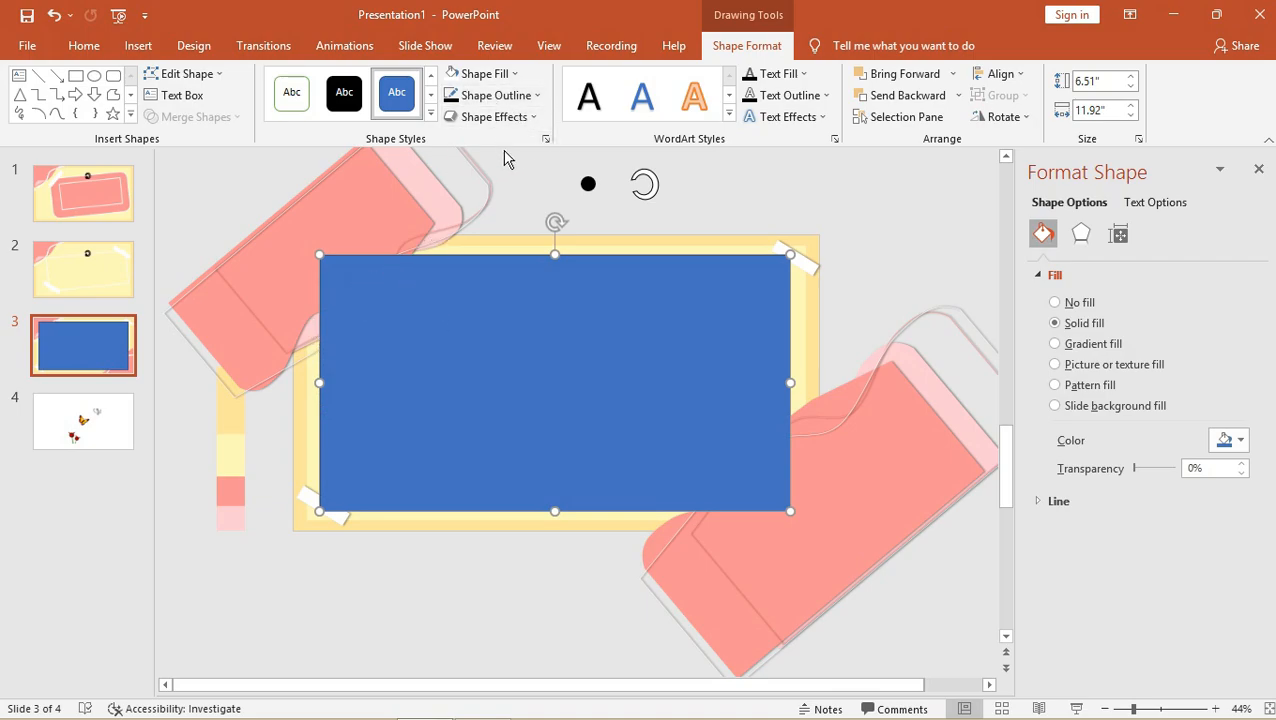
{"action": "left_click", "coordinate": [492, 74]}
{"action": "left_click", "coordinate": [453, 118]}
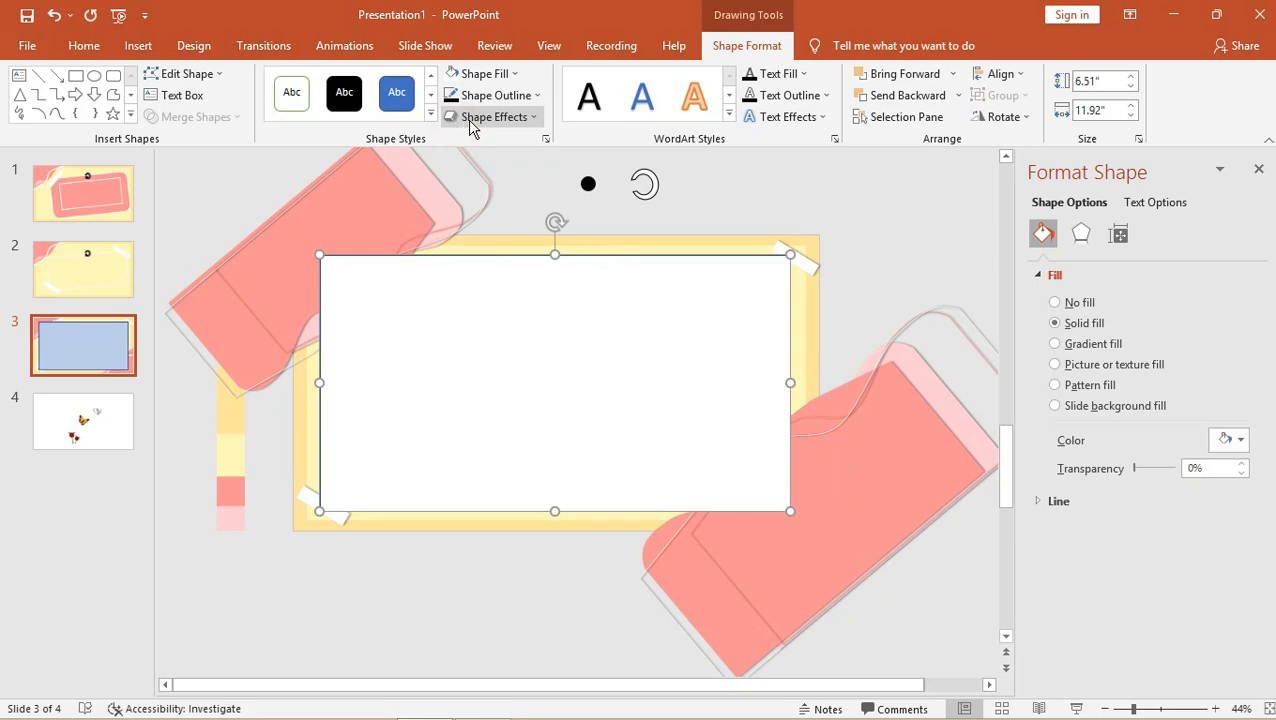
{"action": "left_click", "coordinate": [488, 95]}
{"action": "left_click", "coordinate": [475, 300]}
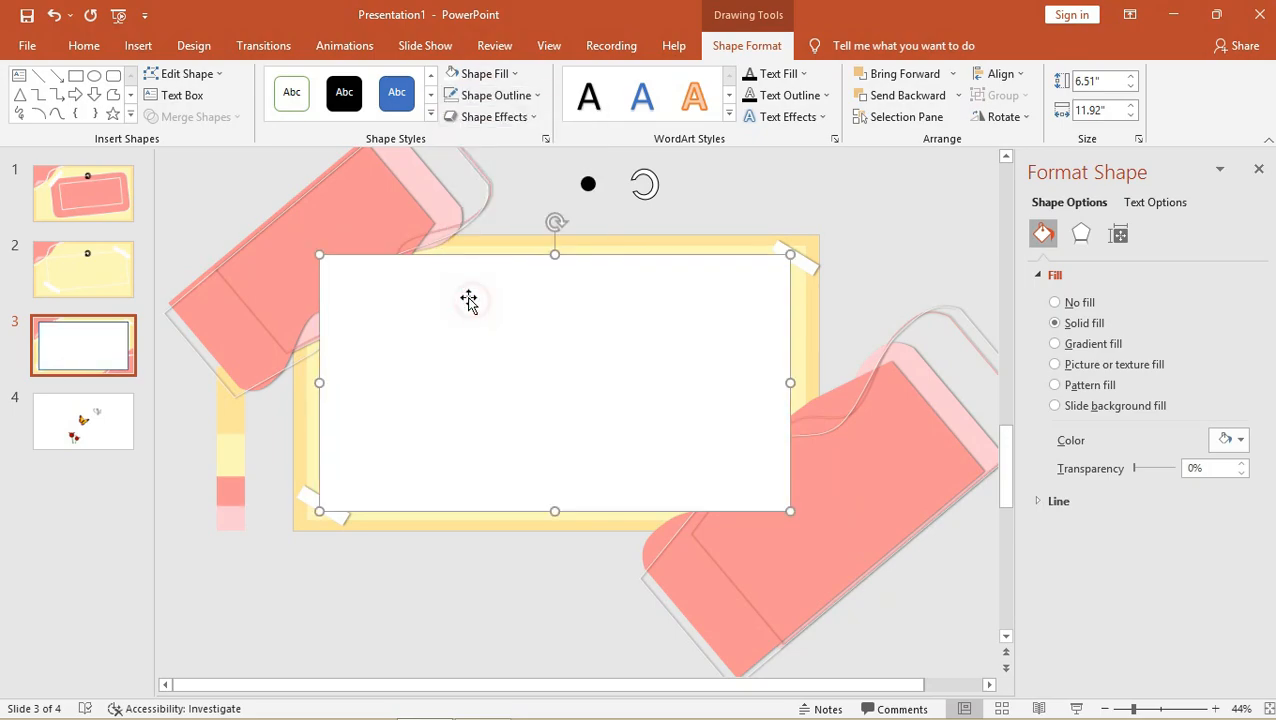
Send the white rectangle to the back, then bring it forward two layers.
{"action": "right_click", "coordinate": [460, 303]}
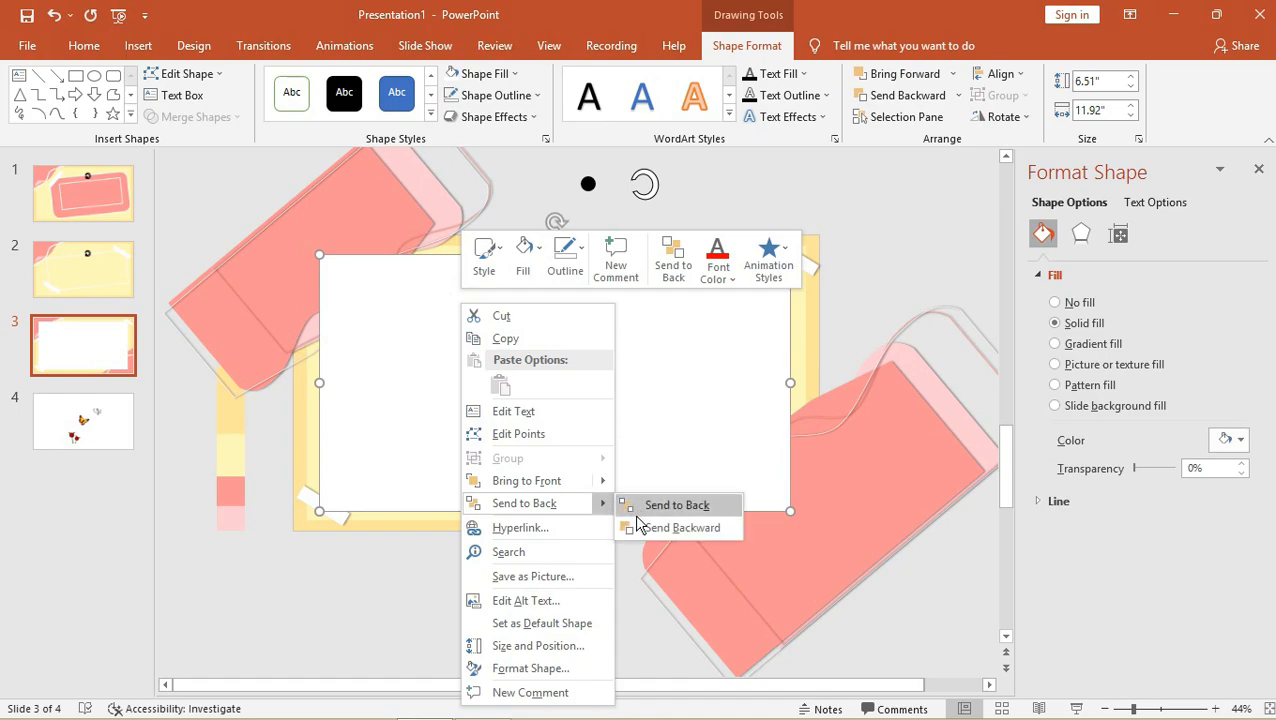
{"action": "left_click", "coordinate": [587, 433]}
{"action": "right_click", "coordinate": [588, 436]}
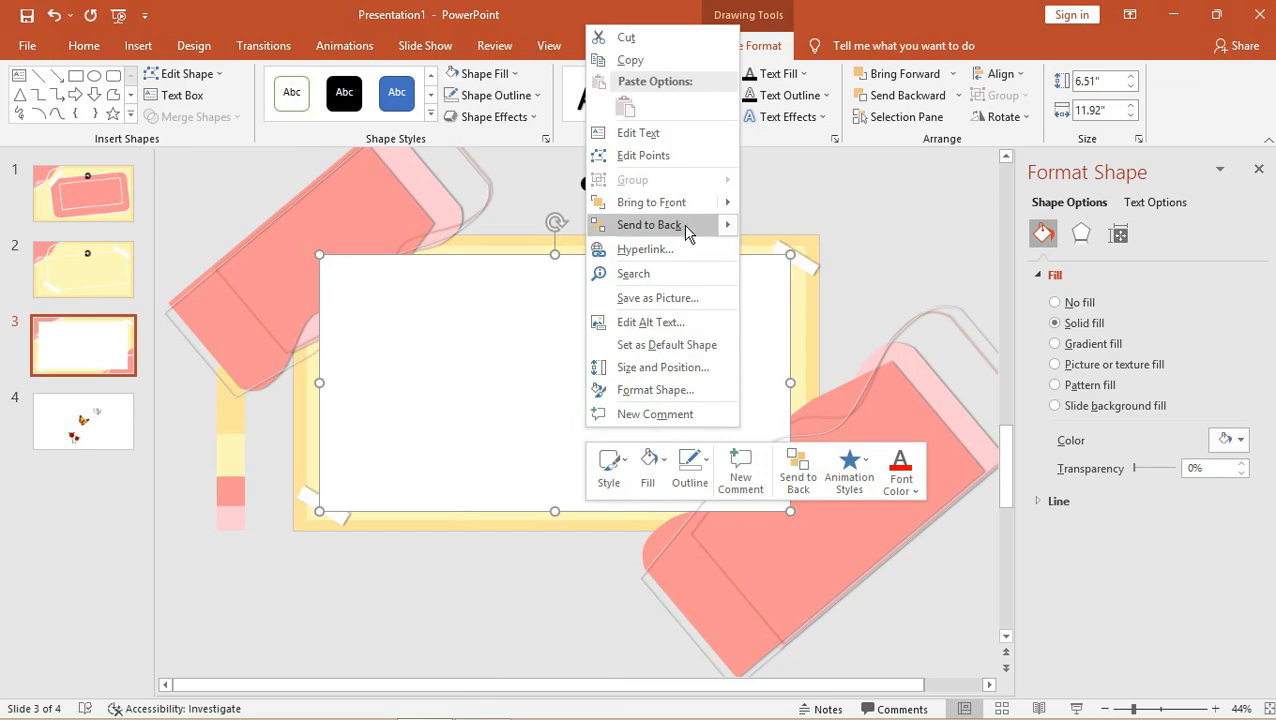
{"action": "left_click", "coordinate": [505, 325]}
{"action": "left_click_drag", "start_coordinate": [510, 330], "coordinate": [592, 268]}
{"action": "right_click", "coordinate": [592, 268]}
{"action": "left_click", "coordinate": [640, 470]}
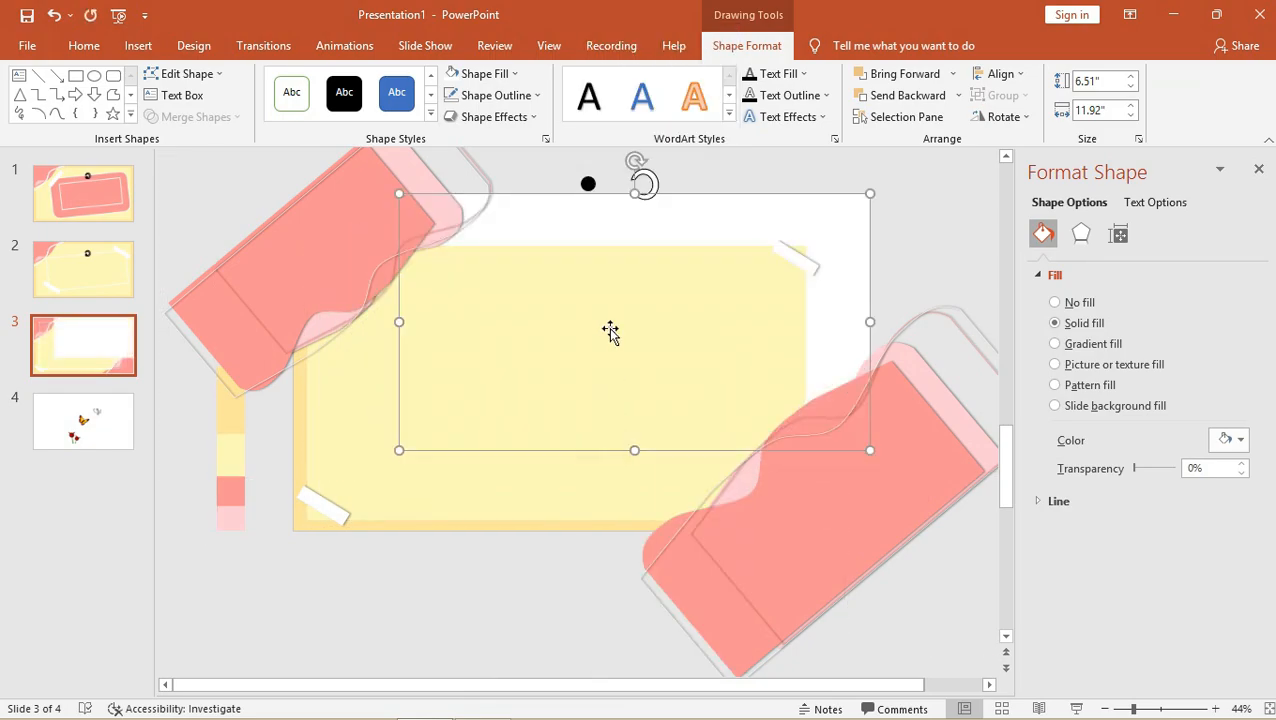
{"action": "right_click", "coordinate": [637, 220]}
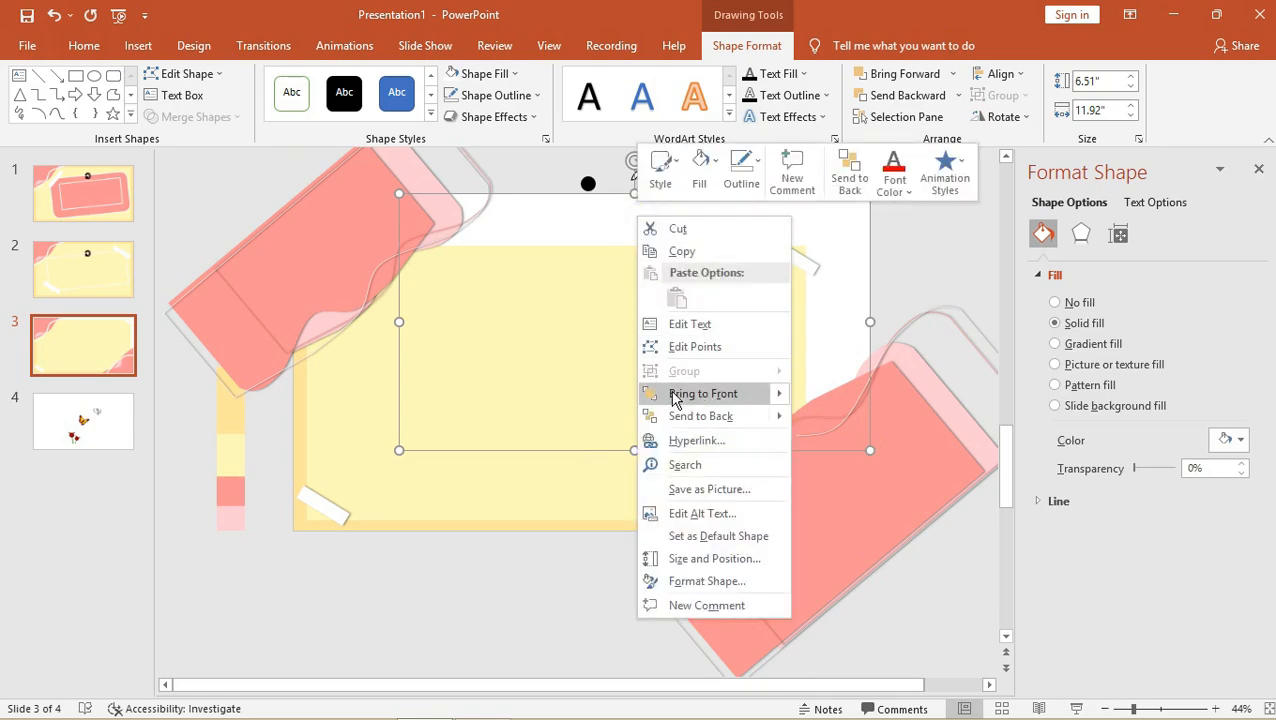
{"action": "mouse_move", "coordinate": [775, 396]}
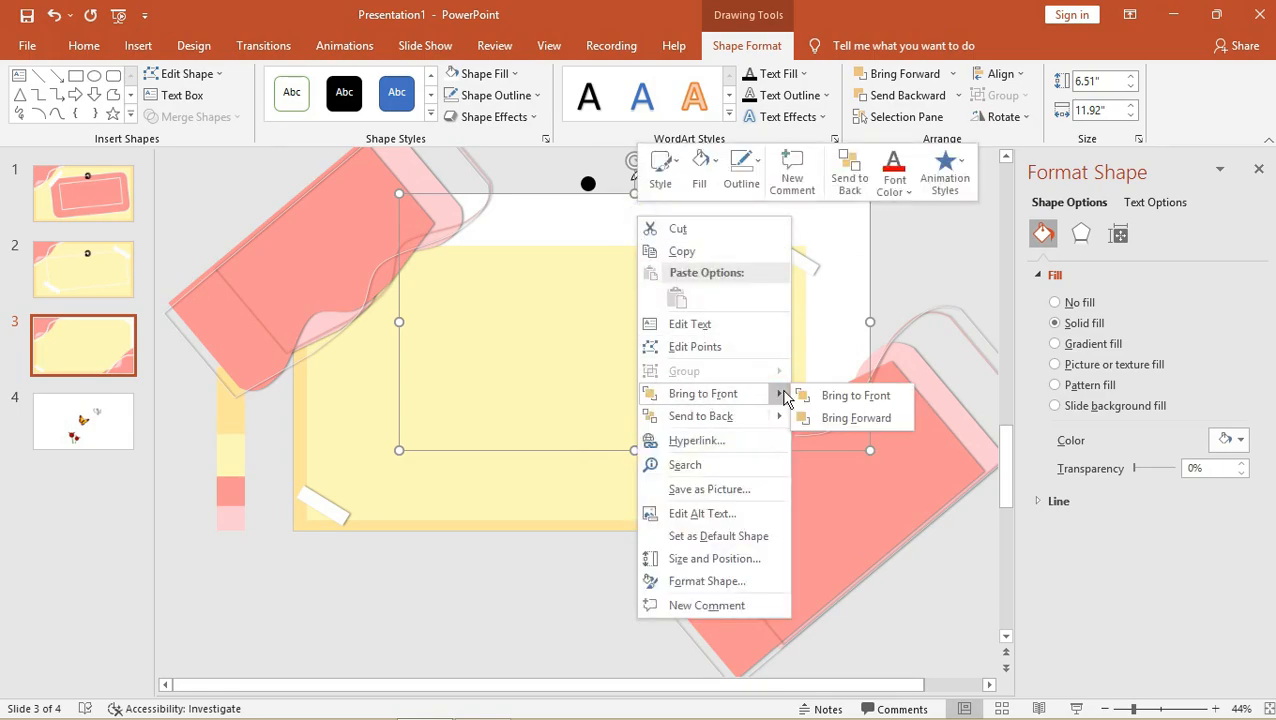
{"action": "left_click", "coordinate": [830, 419]}
{"action": "right_click", "coordinate": [763, 224]}
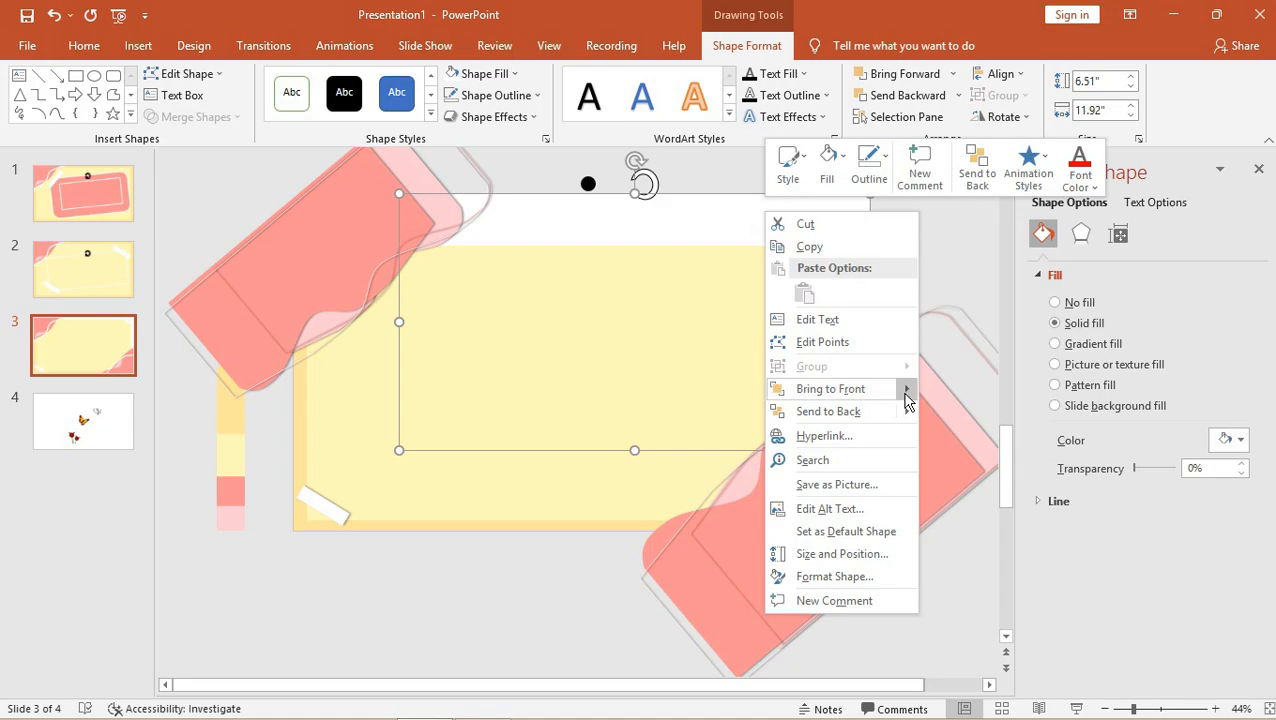
{"action": "mouse_move", "coordinate": [906, 399]}
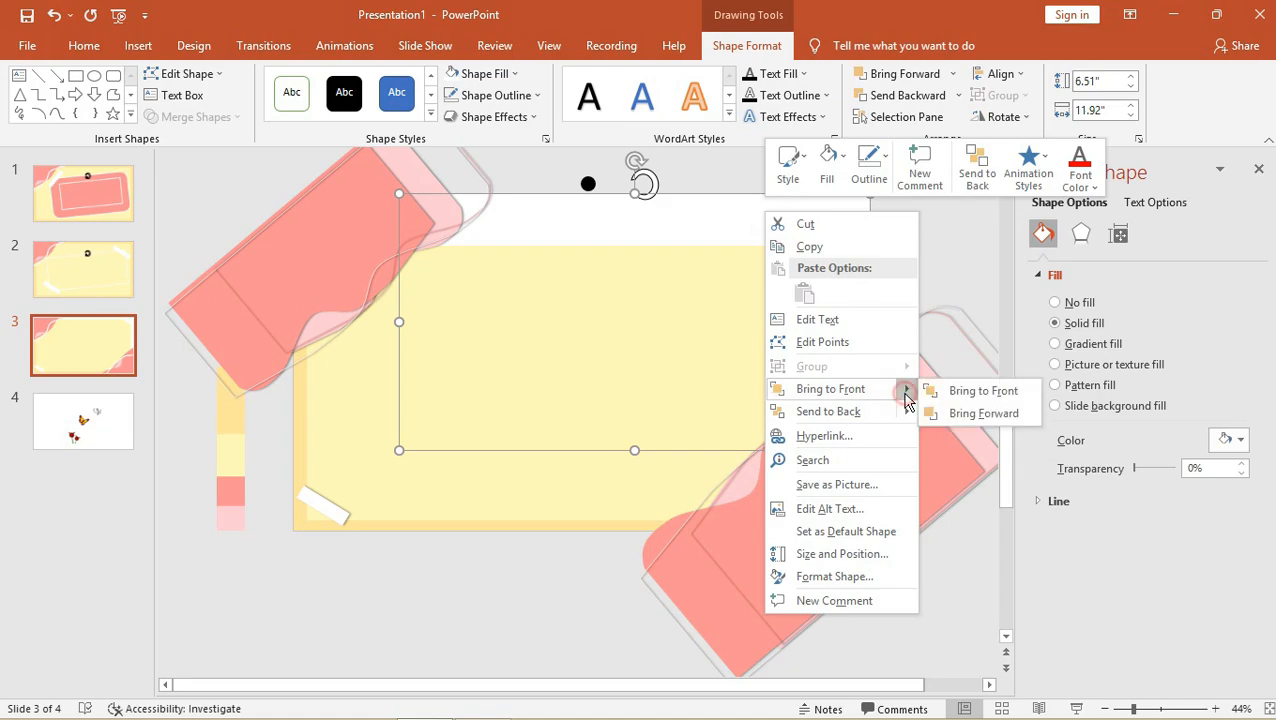
{"action": "left_click", "coordinate": [970, 414]}
Fit the white rectangle inside the yellow card at 6.42" by 12.44".
{"action": "left_click_drag", "start_coordinate": [817, 327], "coordinate": [736, 391]}
{"action": "left_click_drag", "start_coordinate": [787, 254], "coordinate": [805, 257]}
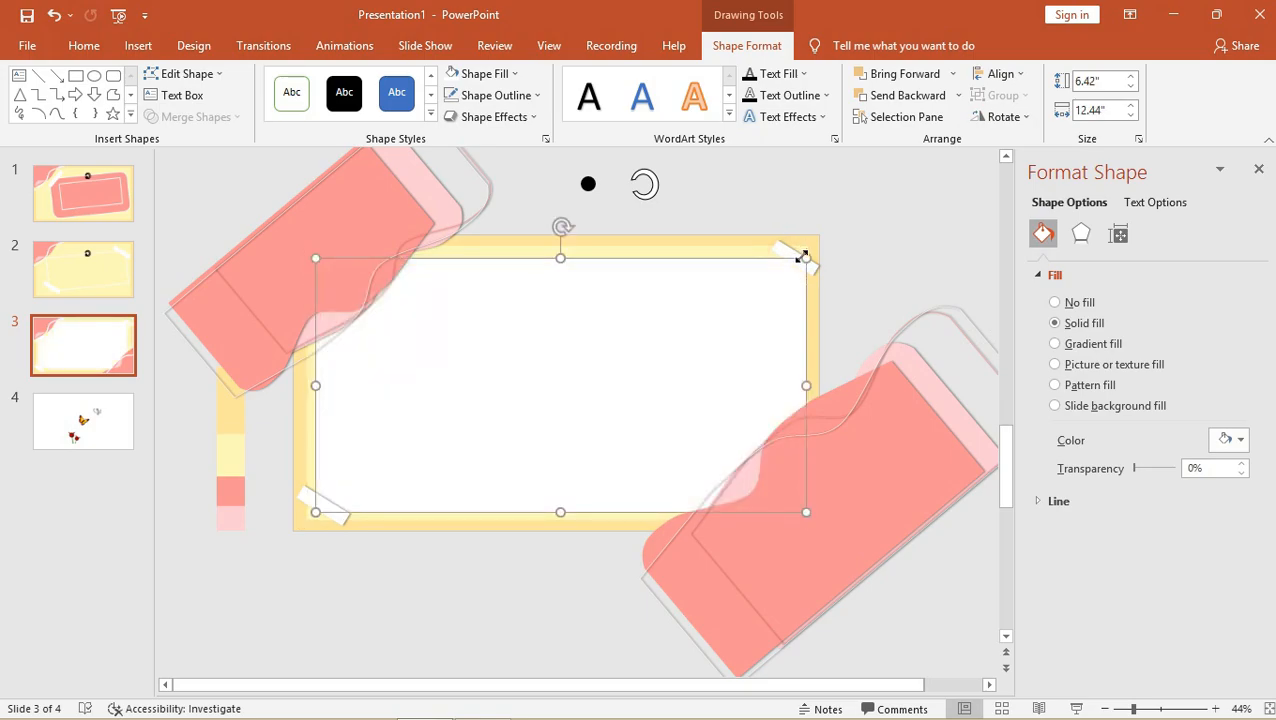
{"action": "left_click", "coordinate": [912, 206]}
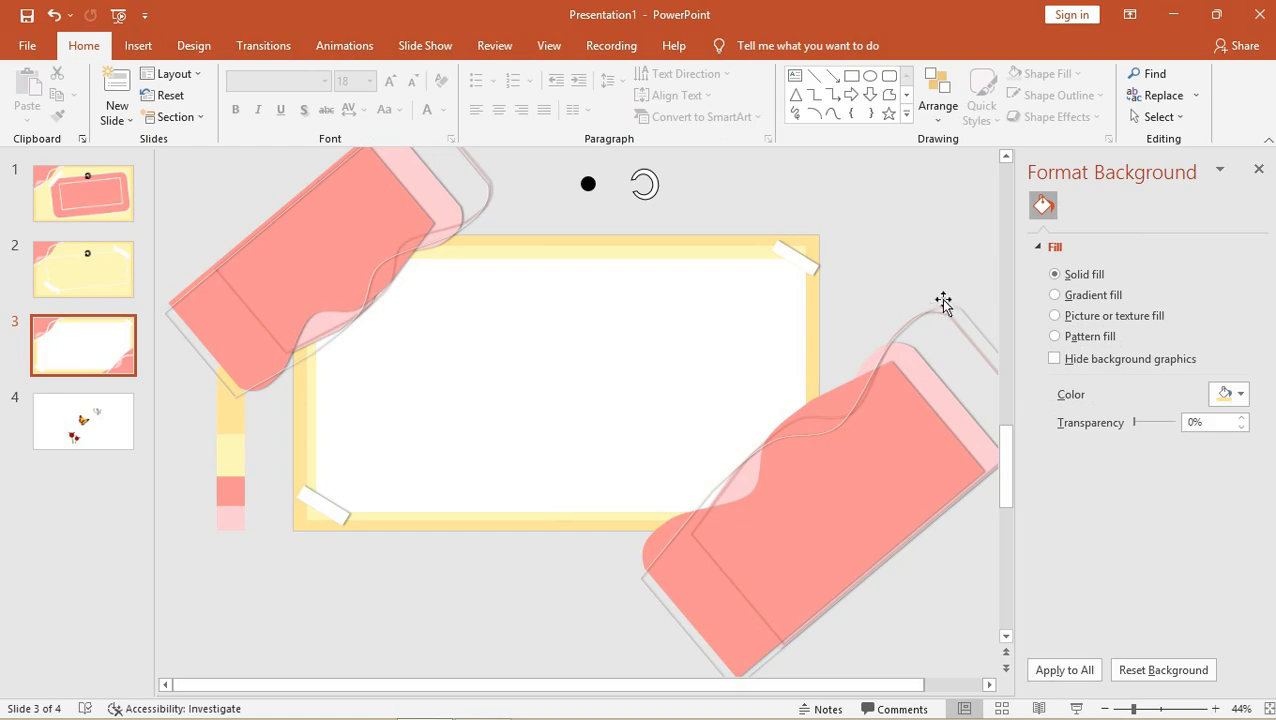
Delete a stray small square and move the white rectangle up and right.
{"action": "left_click", "coordinate": [851, 76]}
{"action": "left_click", "coordinate": [745, 319]}
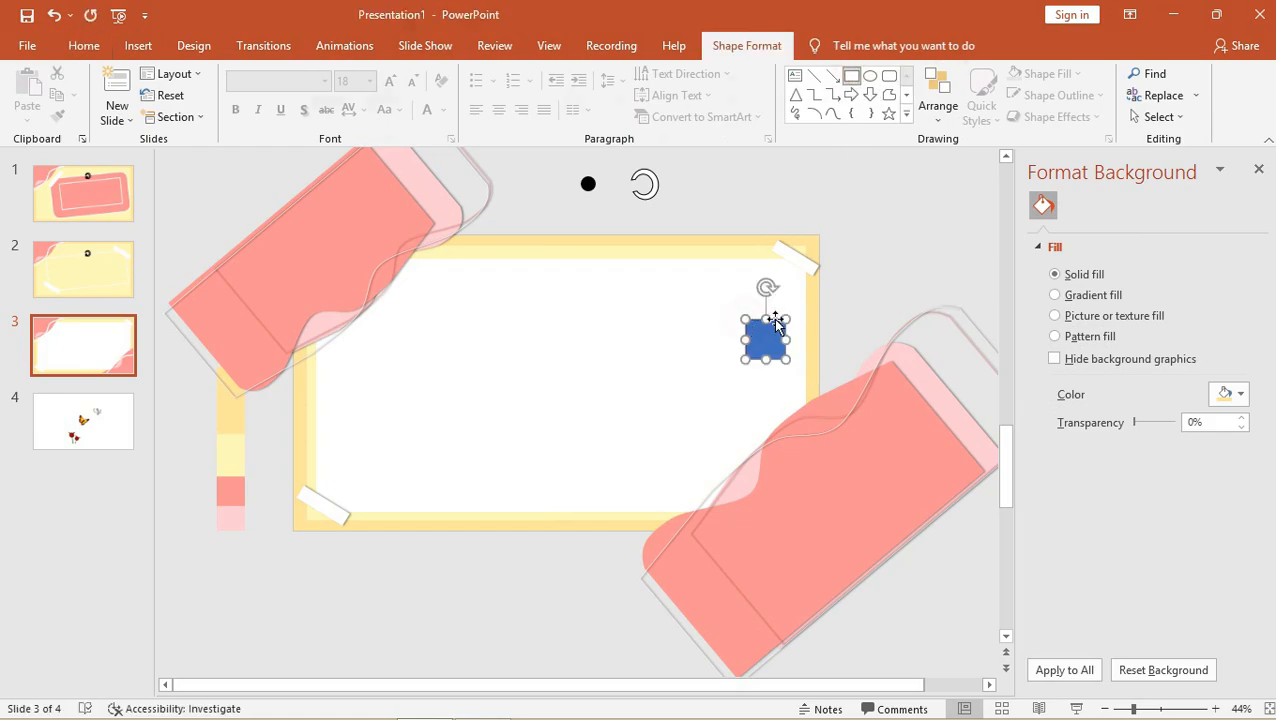
{"action": "key", "text": "Delete"}
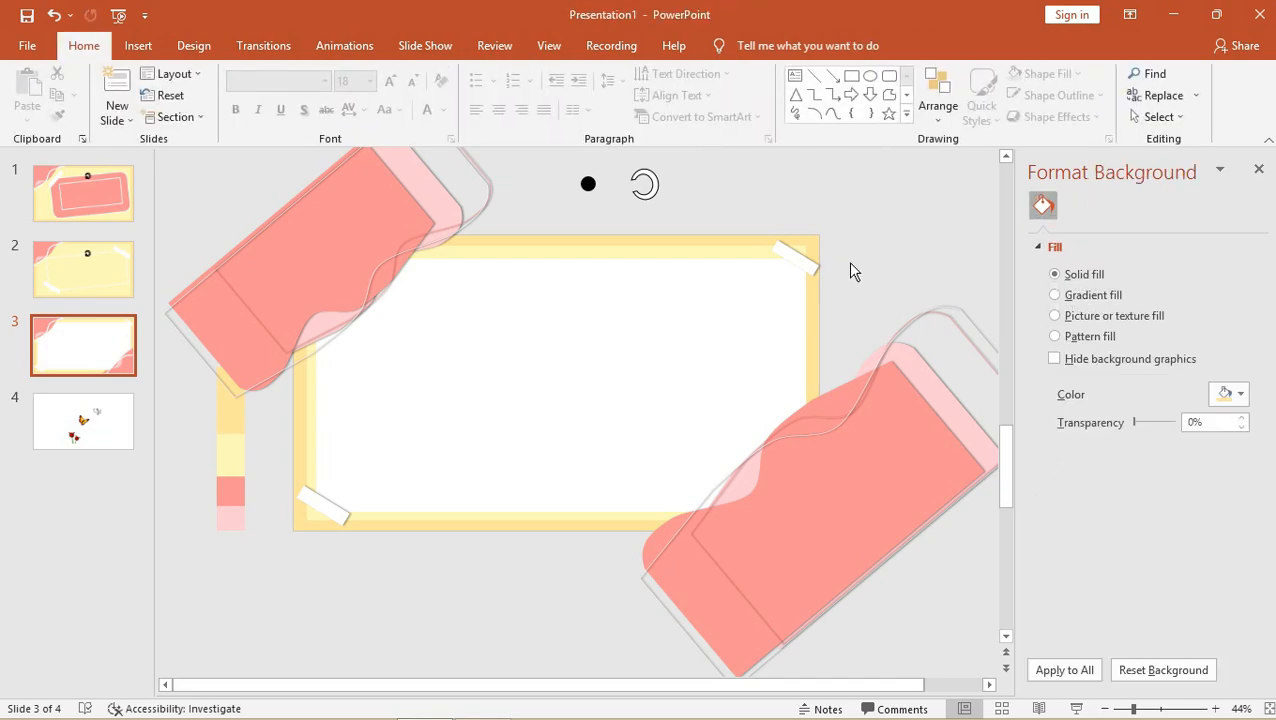
{"action": "left_click", "coordinate": [696, 326]}
{"action": "left_click_drag", "start_coordinate": [703, 316], "coordinate": [709, 322]}
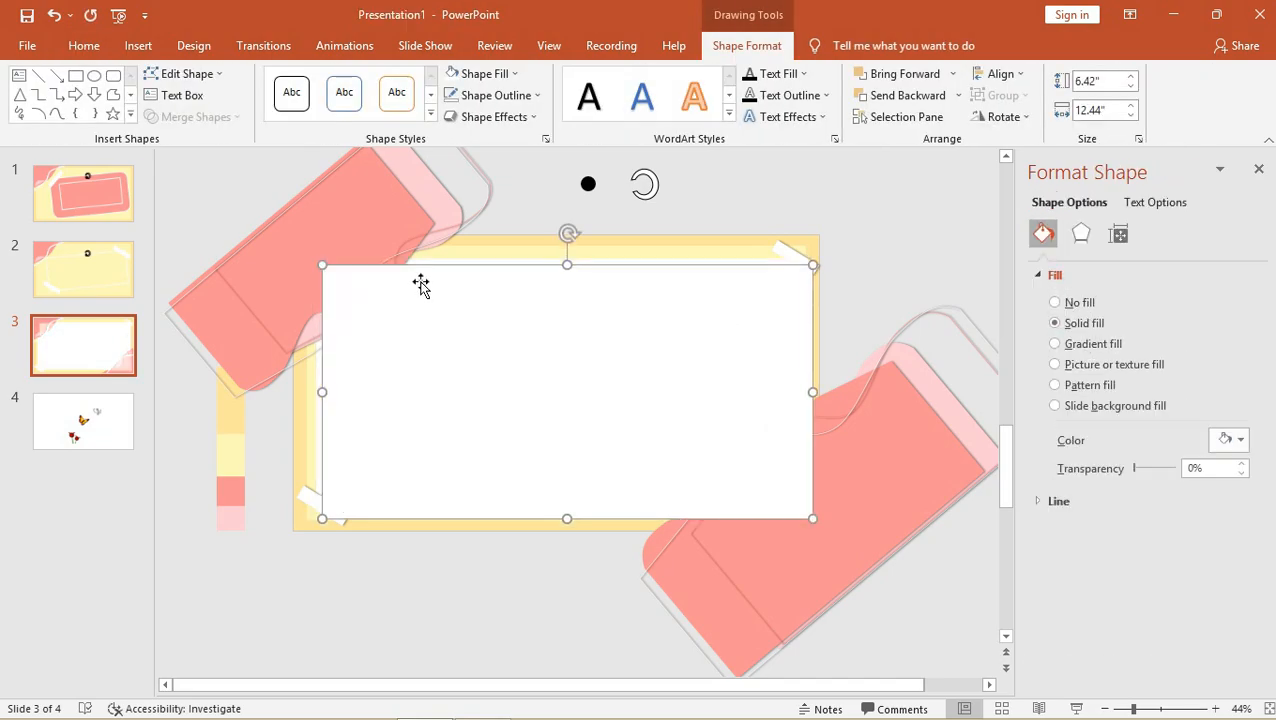
{"action": "left_click_drag", "start_coordinate": [414, 353], "coordinate": [569, 272]}
Layer the white rectangle above the pink shape and yellow strip, then shift it left.
{"action": "right_click", "coordinate": [570, 271]}
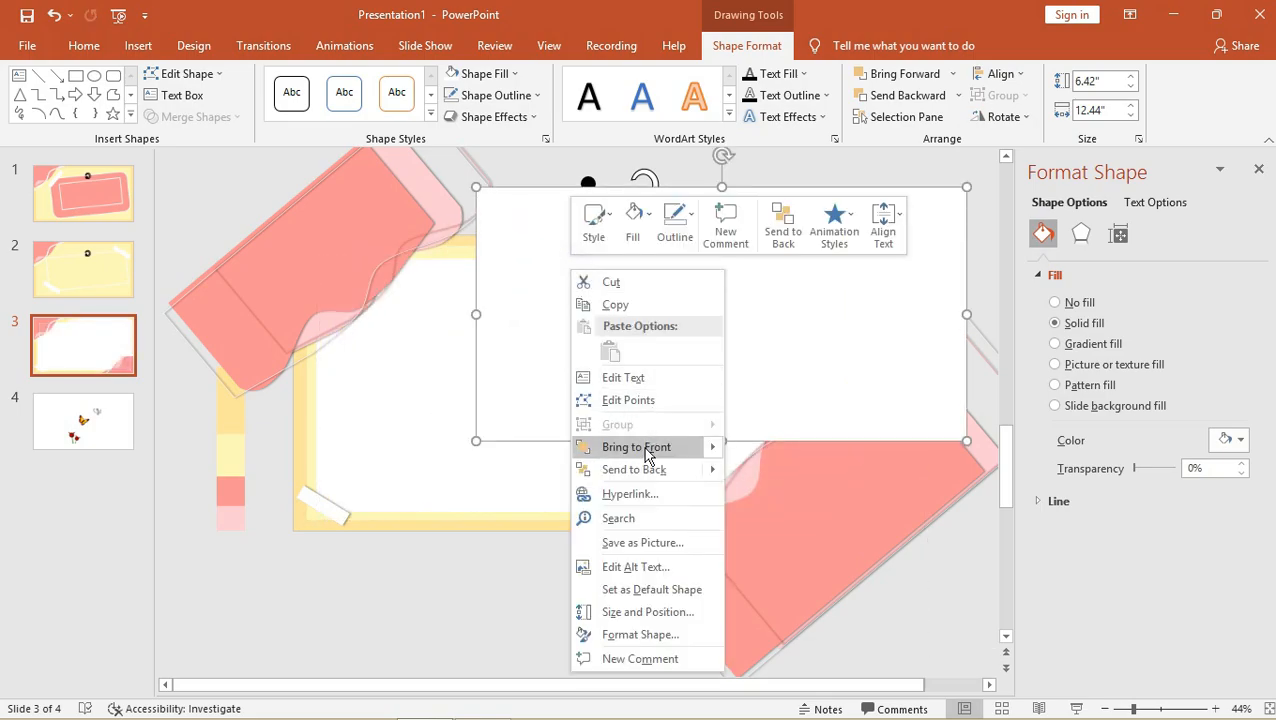
{"action": "left_click", "coordinate": [645, 450]}
{"action": "right_click", "coordinate": [681, 279]}
{"action": "left_click", "coordinate": [717, 473]}
{"action": "right_click", "coordinate": [895, 230]}
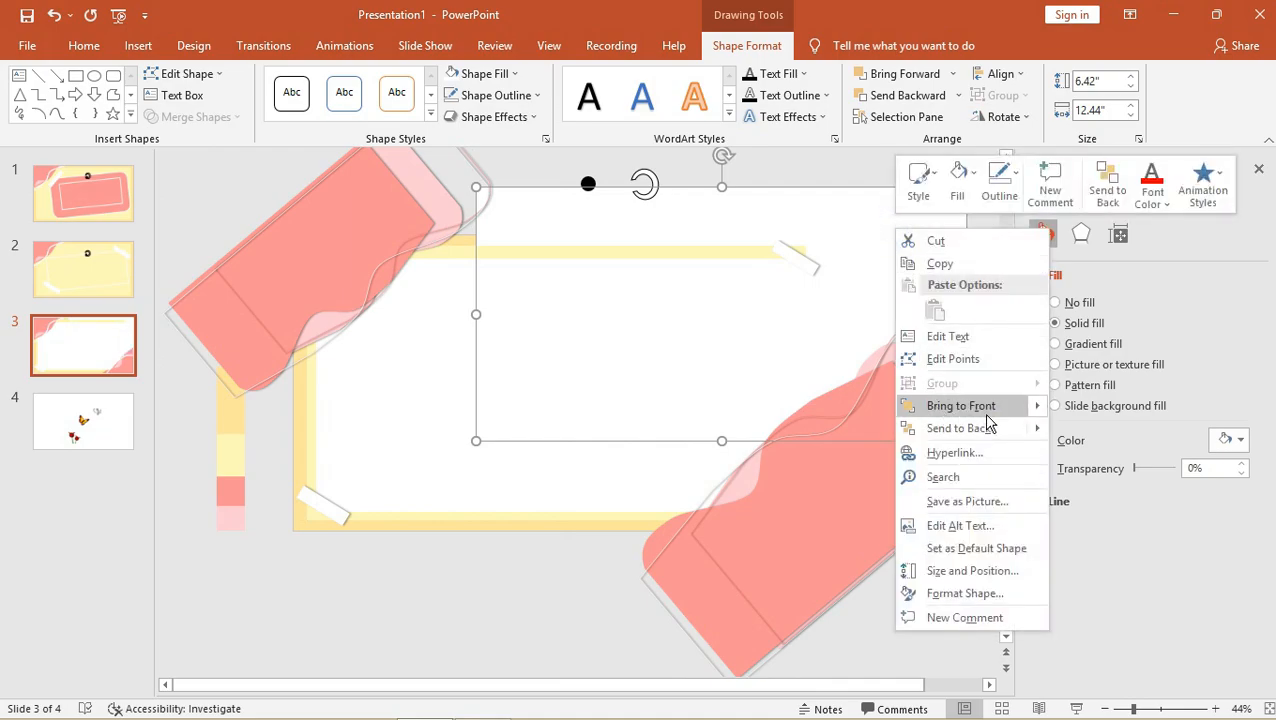
{"action": "mouse_move", "coordinate": [1037, 413]}
{"action": "left_click", "coordinate": [1071, 432]}
{"action": "right_click", "coordinate": [928, 229]}
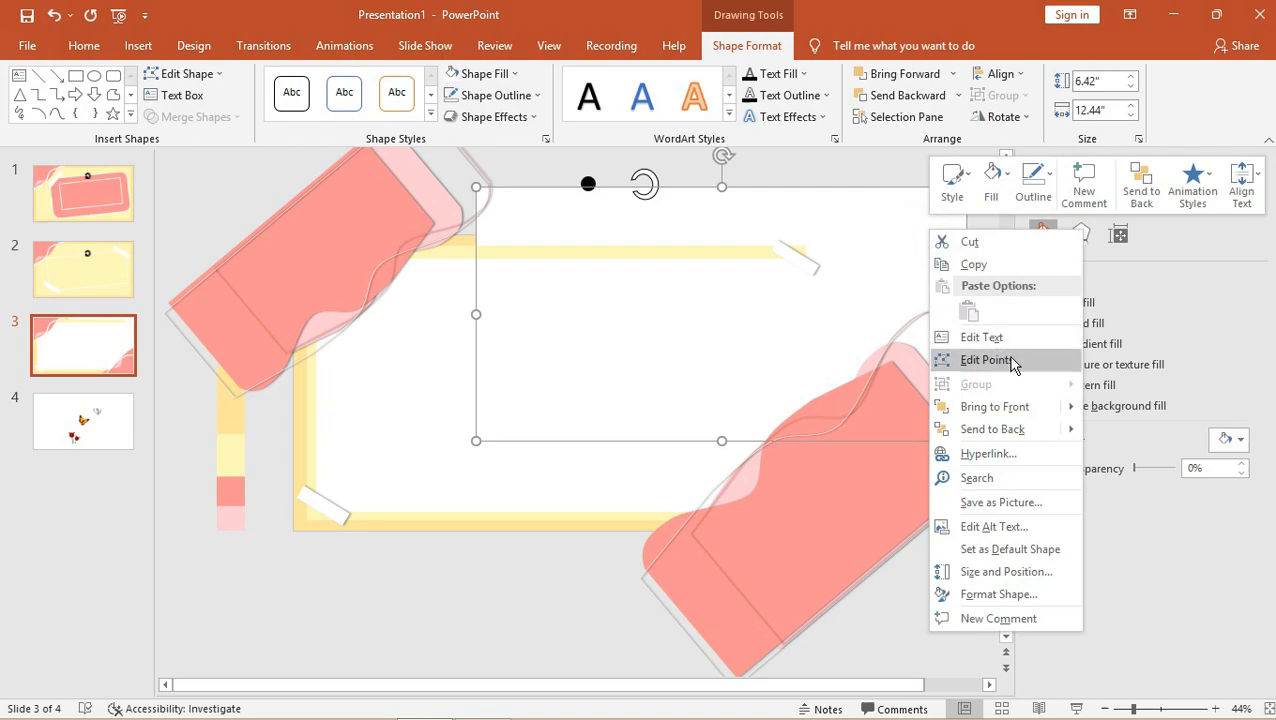
{"action": "mouse_move", "coordinate": [1066, 407]}
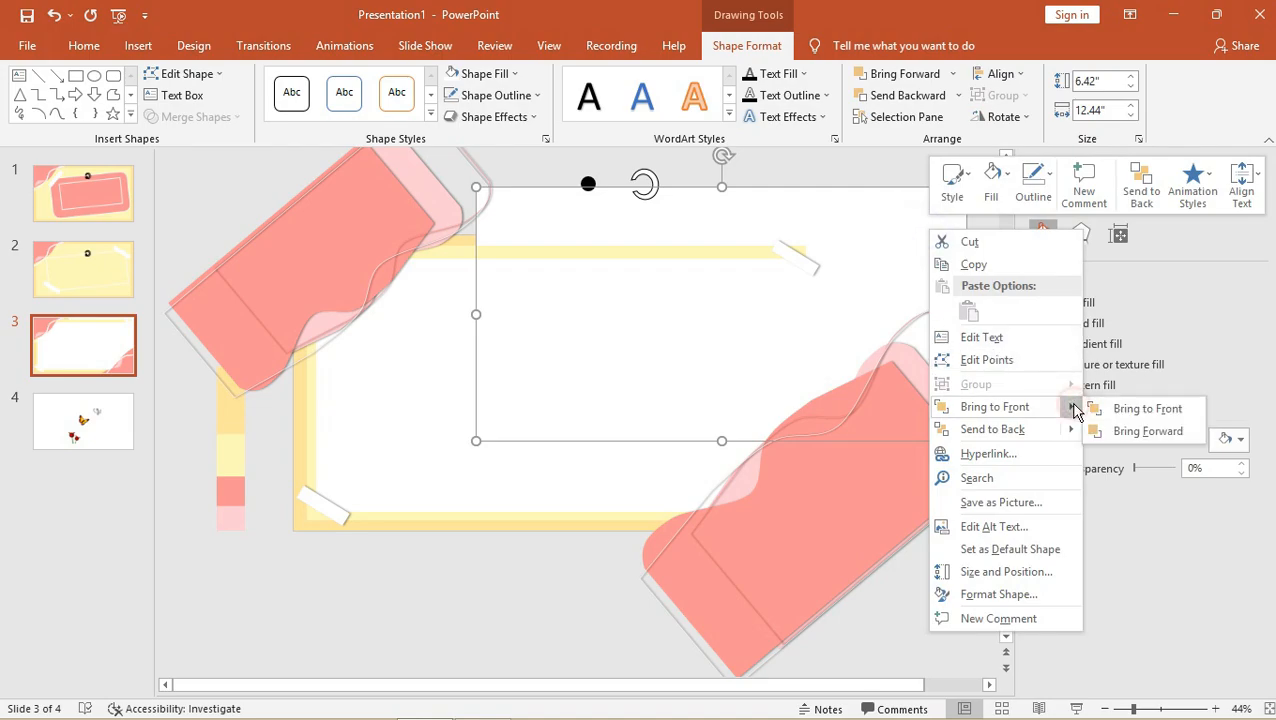
{"action": "left_click", "coordinate": [1140, 431]}
{"action": "left_click_drag", "start_coordinate": [931, 237], "coordinate": [874, 245]}
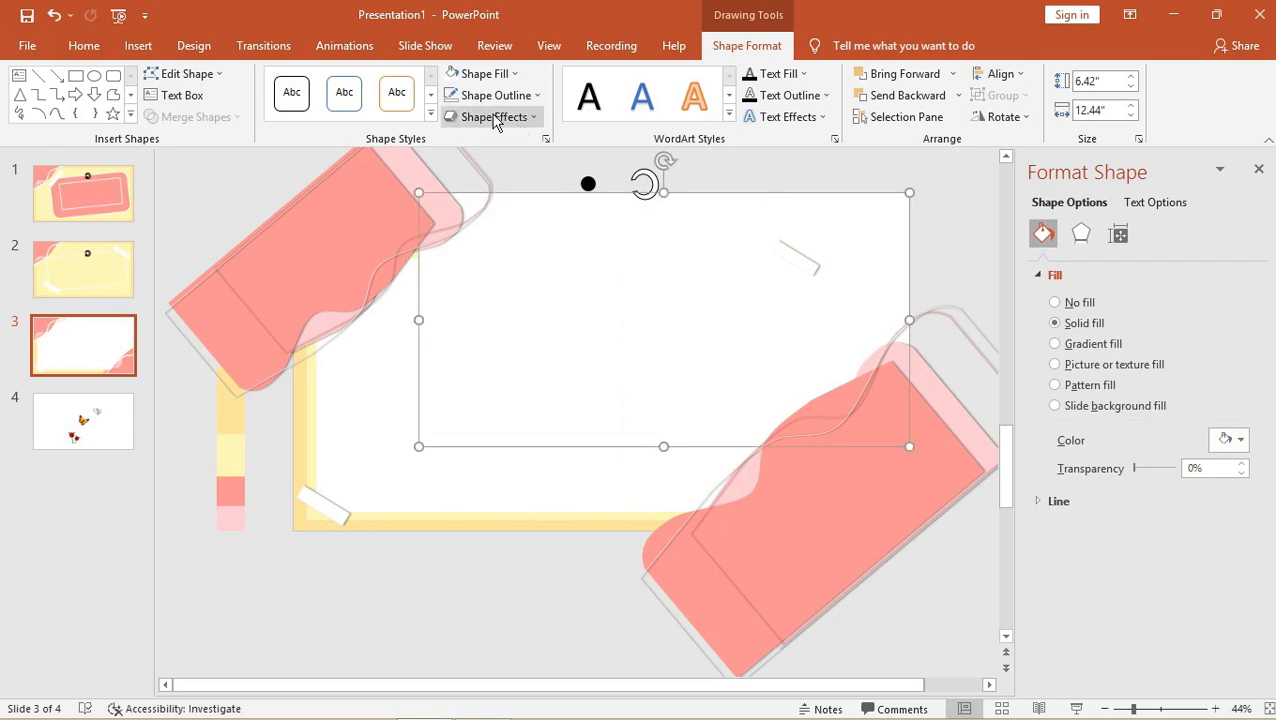
Give the rectangle a reflection variation and a light yellow fill.
{"action": "left_click", "coordinate": [494, 117]}
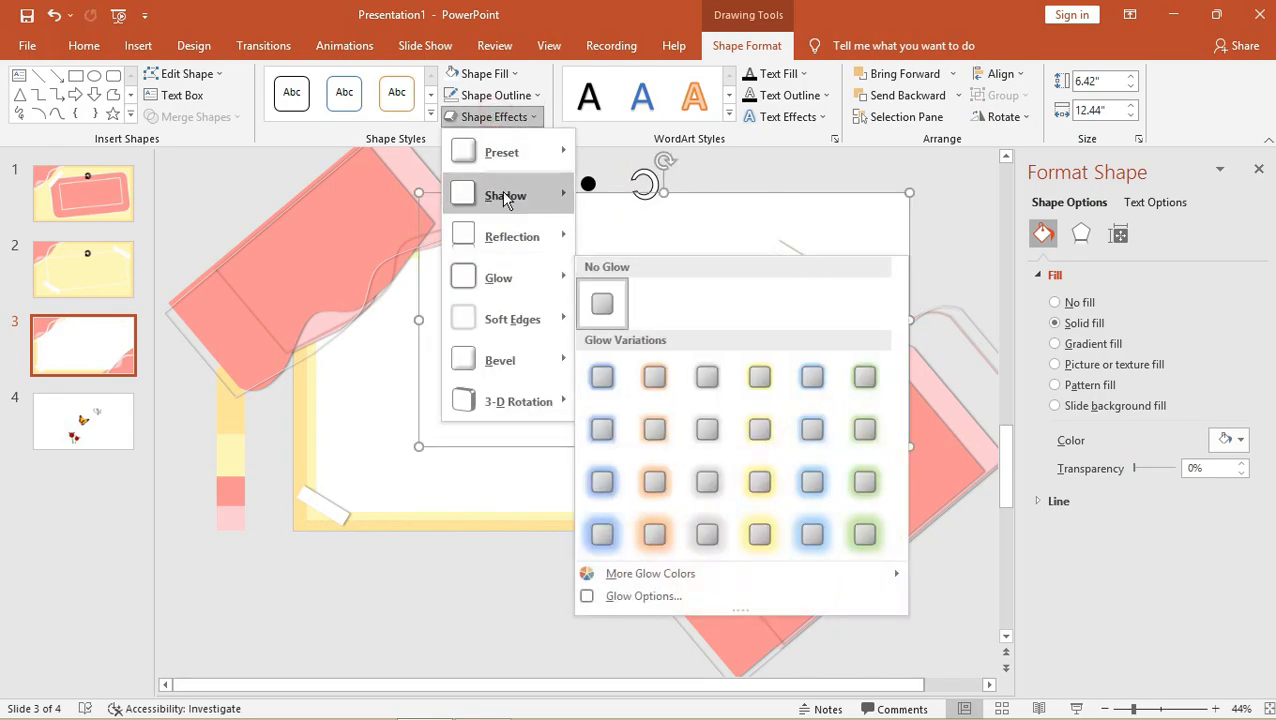
{"action": "left_click", "coordinate": [507, 237]}
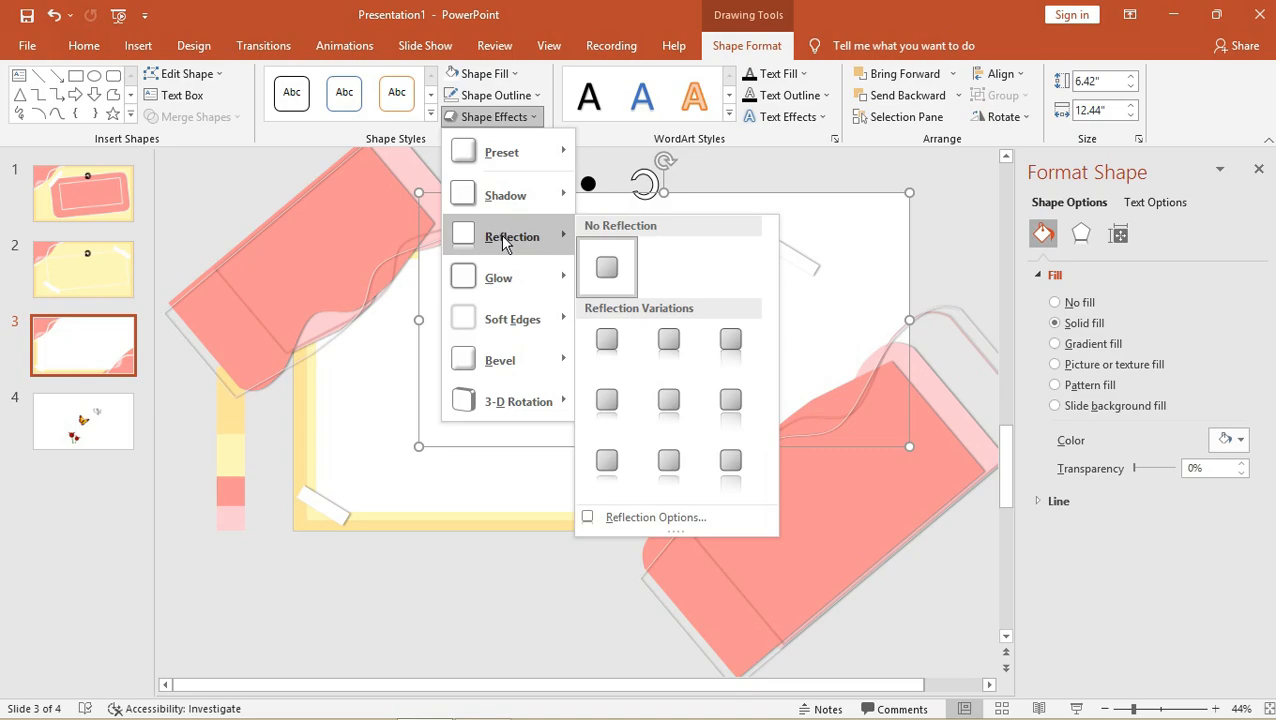
{"action": "left_click", "coordinate": [669, 341]}
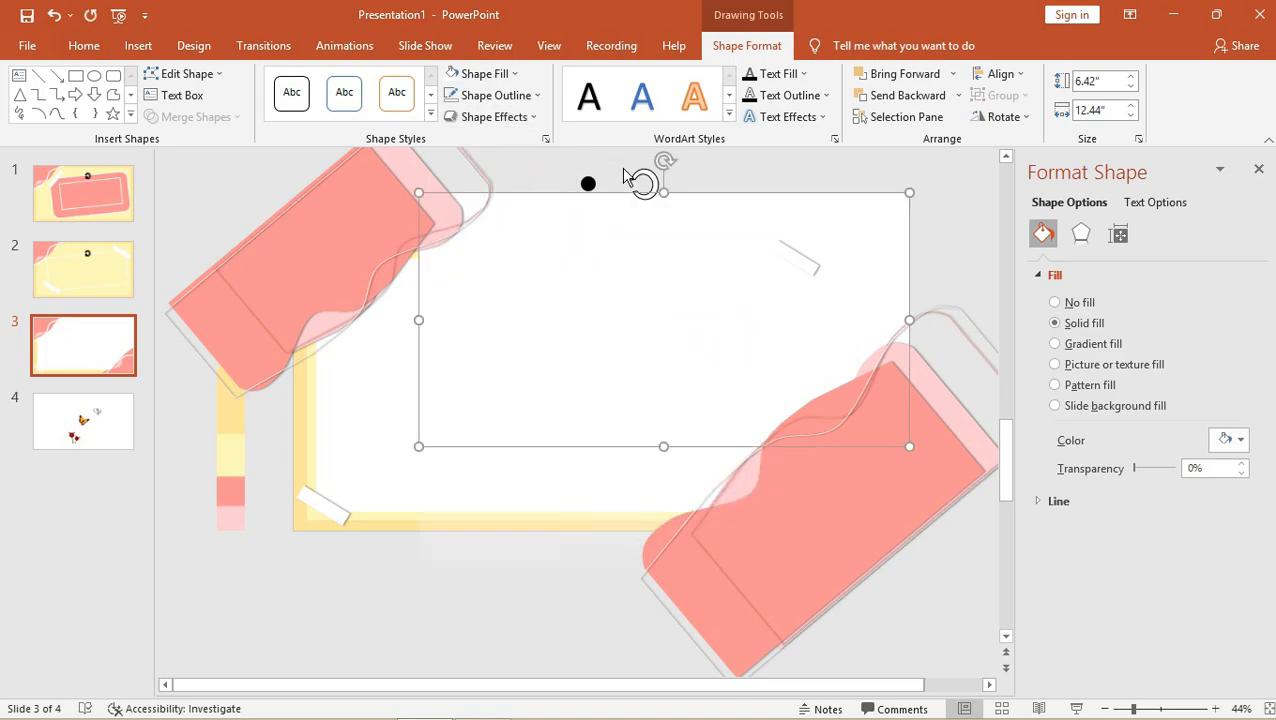
{"action": "left_click", "coordinate": [492, 97]}
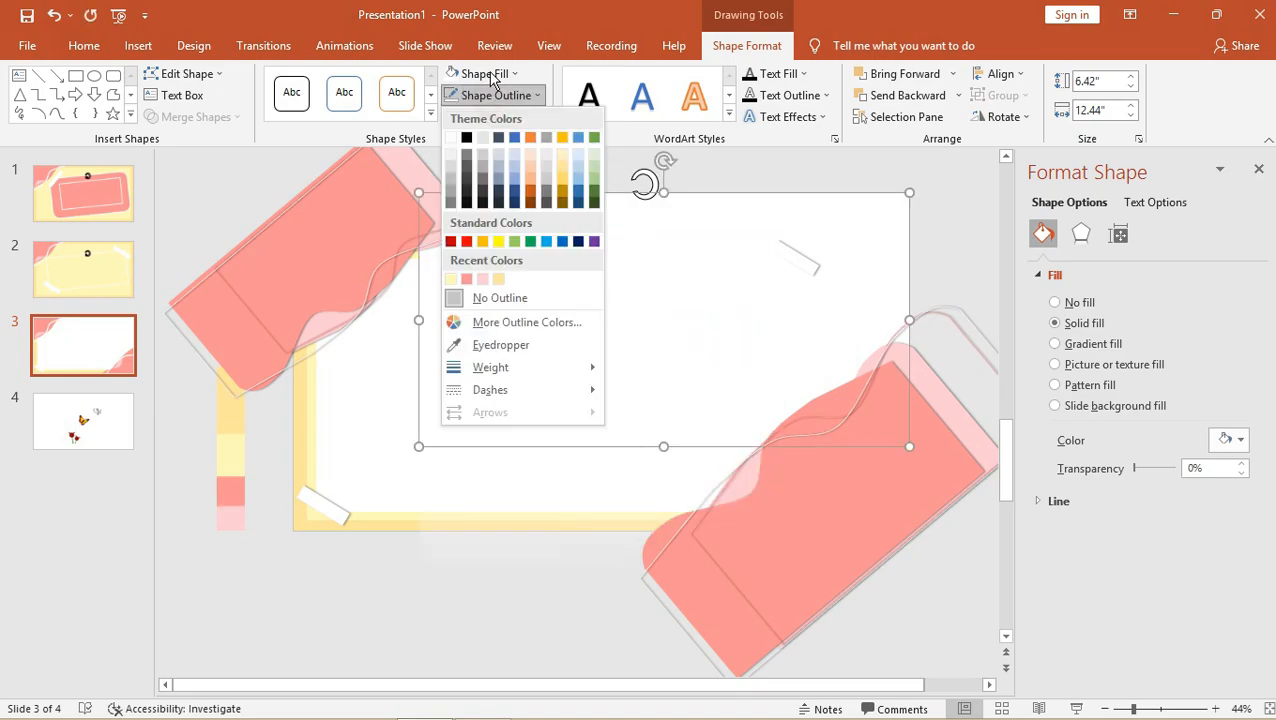
{"action": "left_click", "coordinate": [490, 75]}
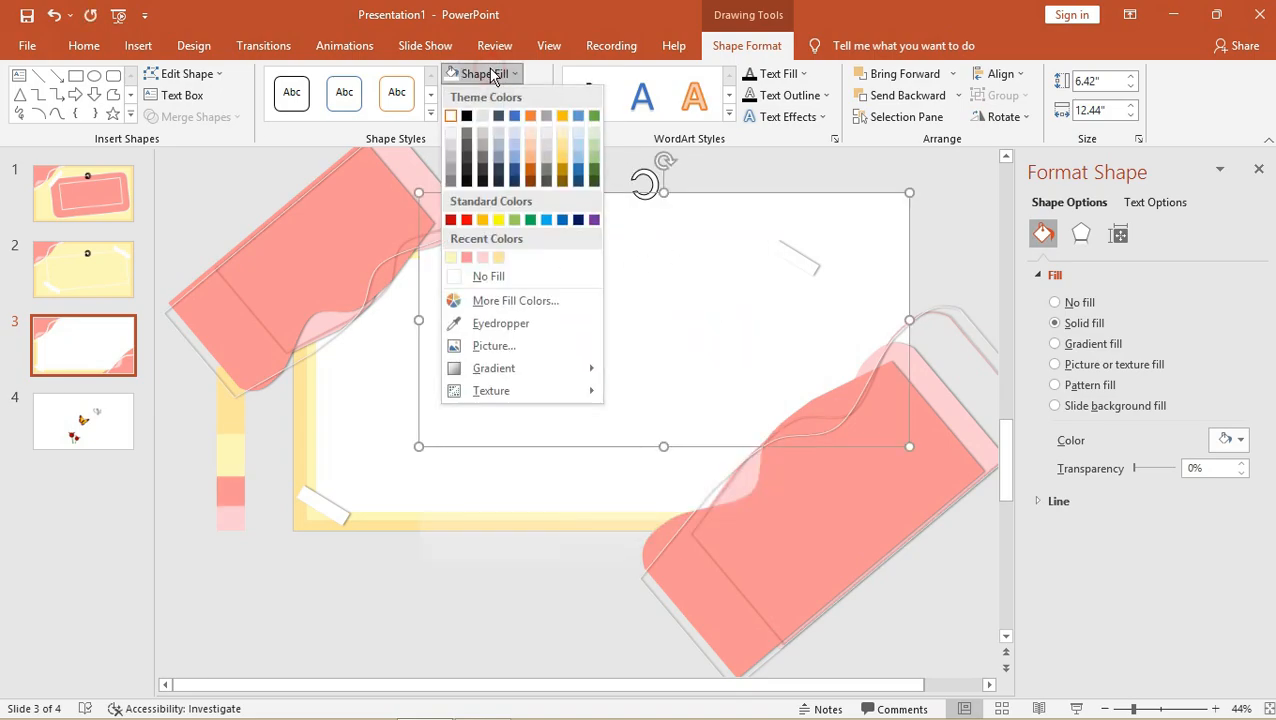
{"action": "left_click", "coordinate": [498, 258]}
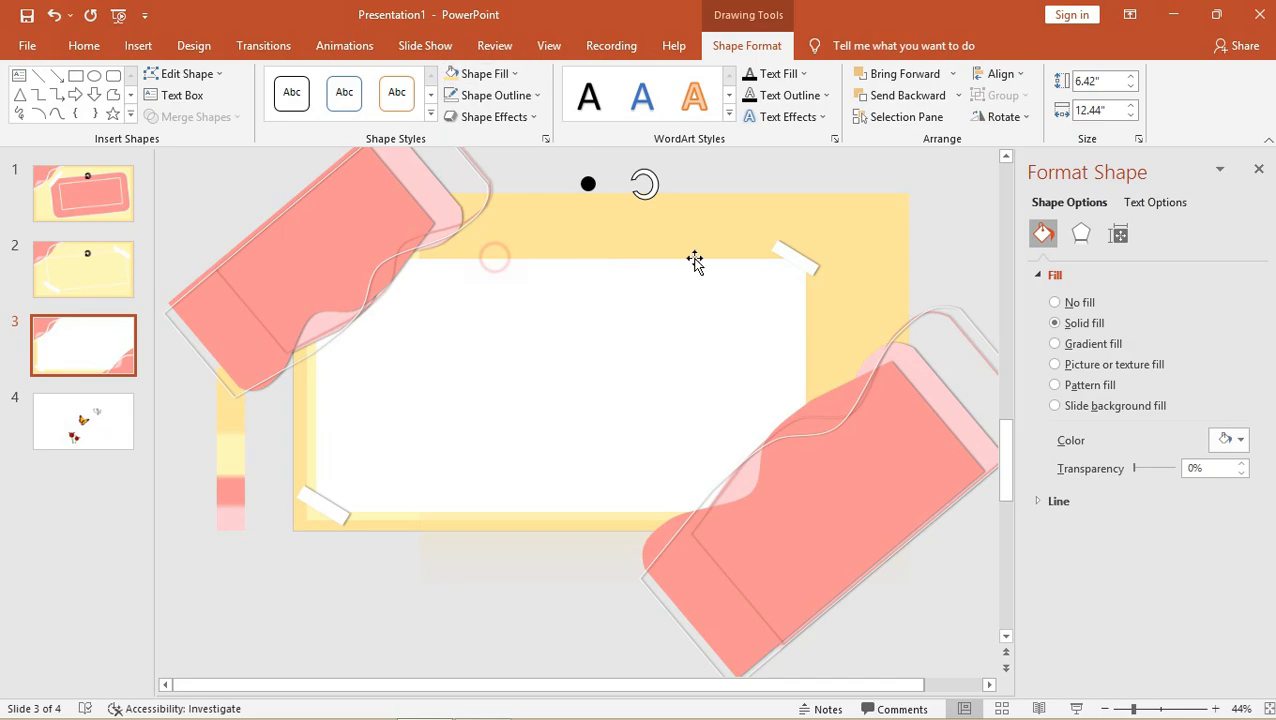
Bring the yellow rectangle forward in front of the white shape.
{"action": "right_click", "coordinate": [867, 243]}
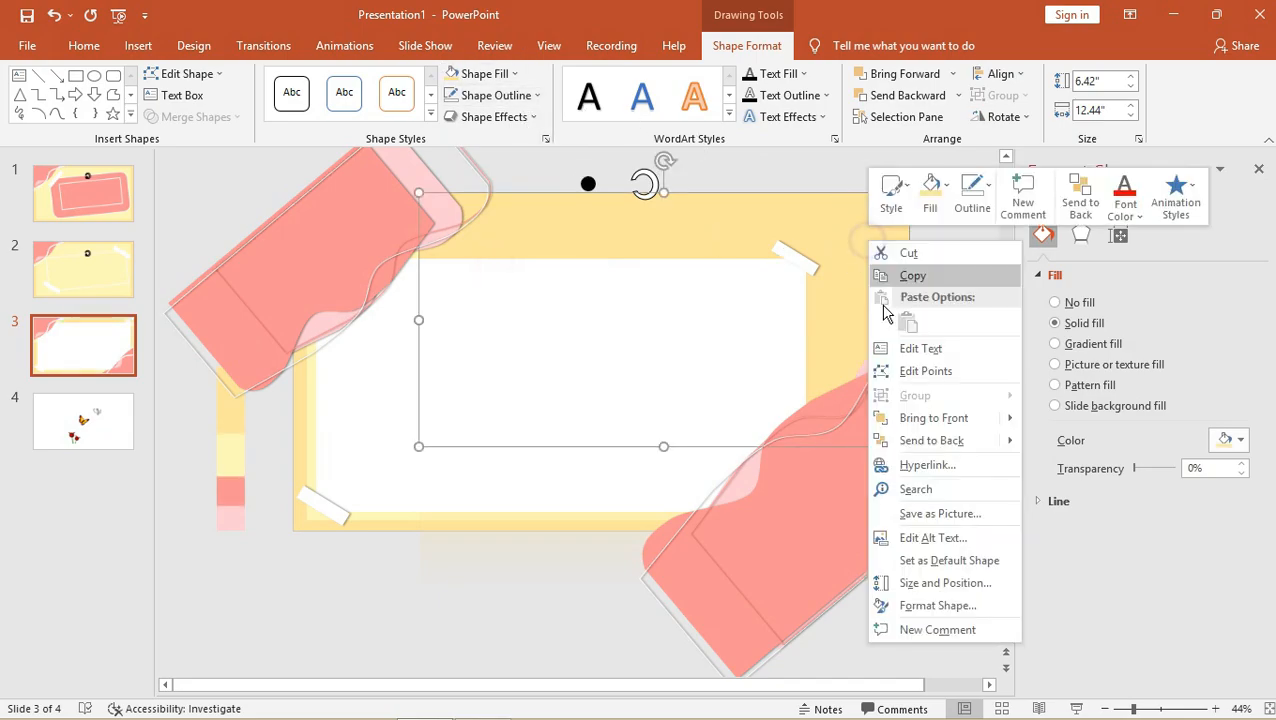
{"action": "mouse_move", "coordinate": [1012, 422]}
{"action": "left_click", "coordinate": [1056, 443]}
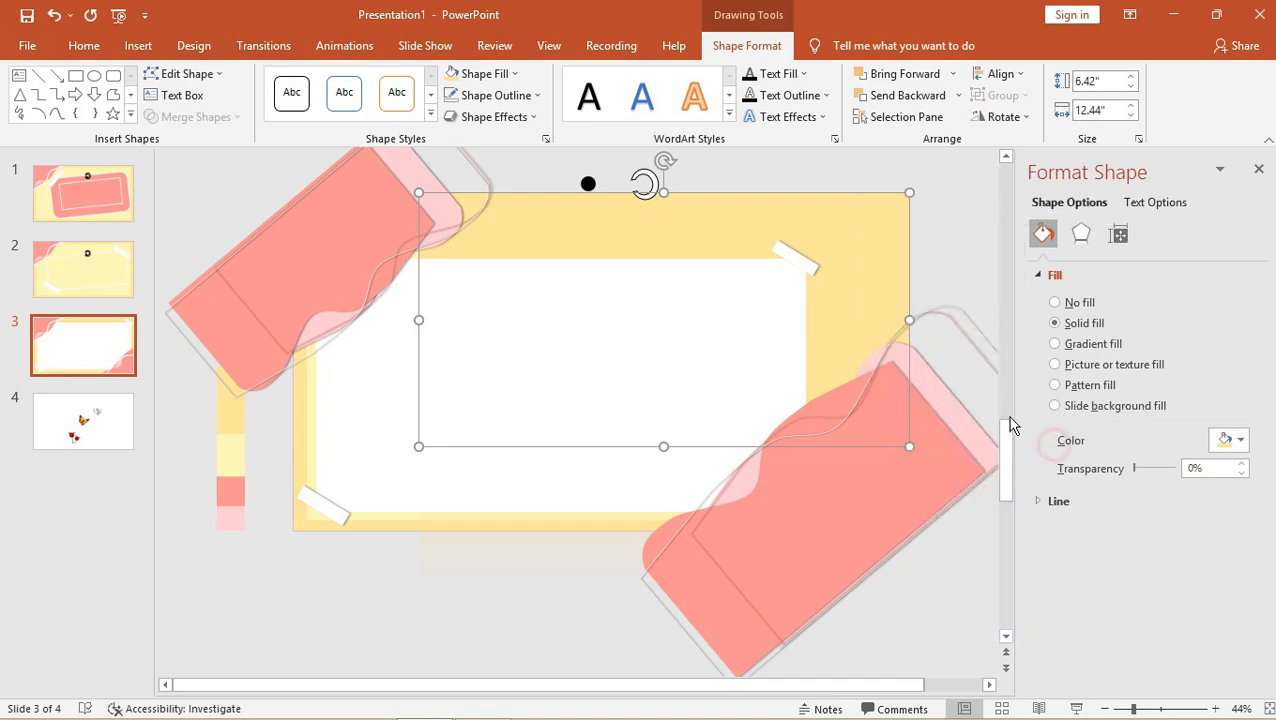
Shrink the yellow rectangle to 0.97" by 5.01" at the frame's top-left.
{"action": "left_click_drag", "start_coordinate": [663, 192], "coordinate": [570, 315]}
{"action": "left_click_drag", "start_coordinate": [343, 337], "coordinate": [621, 347]}
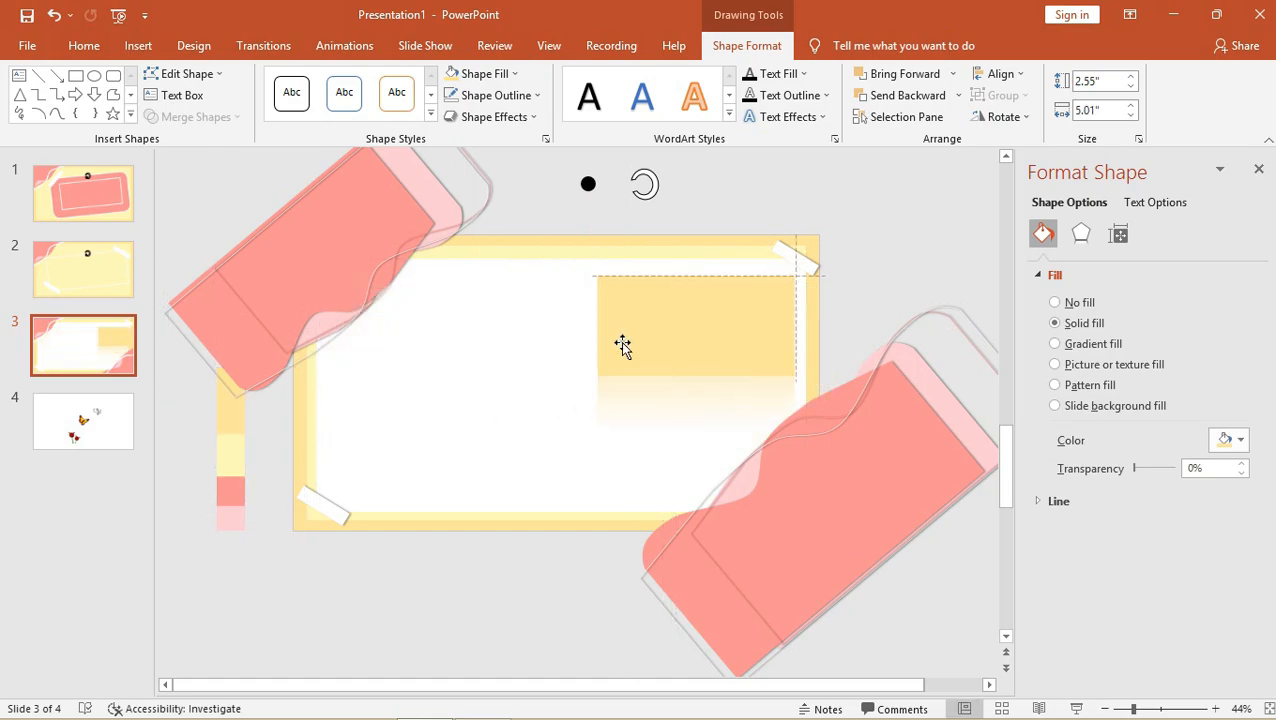
{"action": "left_click_drag", "start_coordinate": [699, 374], "coordinate": [406, 301]}
{"action": "left_click_drag", "start_coordinate": [403, 298], "coordinate": [404, 297]}
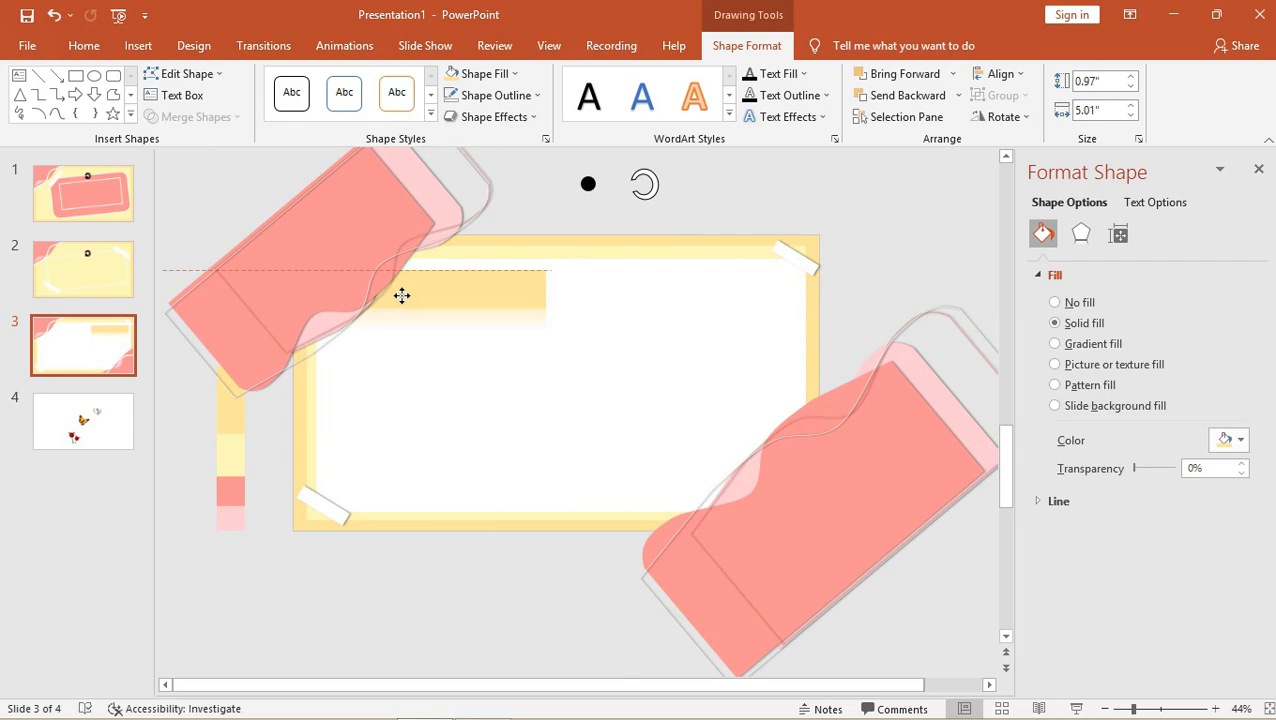
Give the yellow strip a white outline and nudge it slightly right.
{"action": "left_click", "coordinate": [483, 180]}
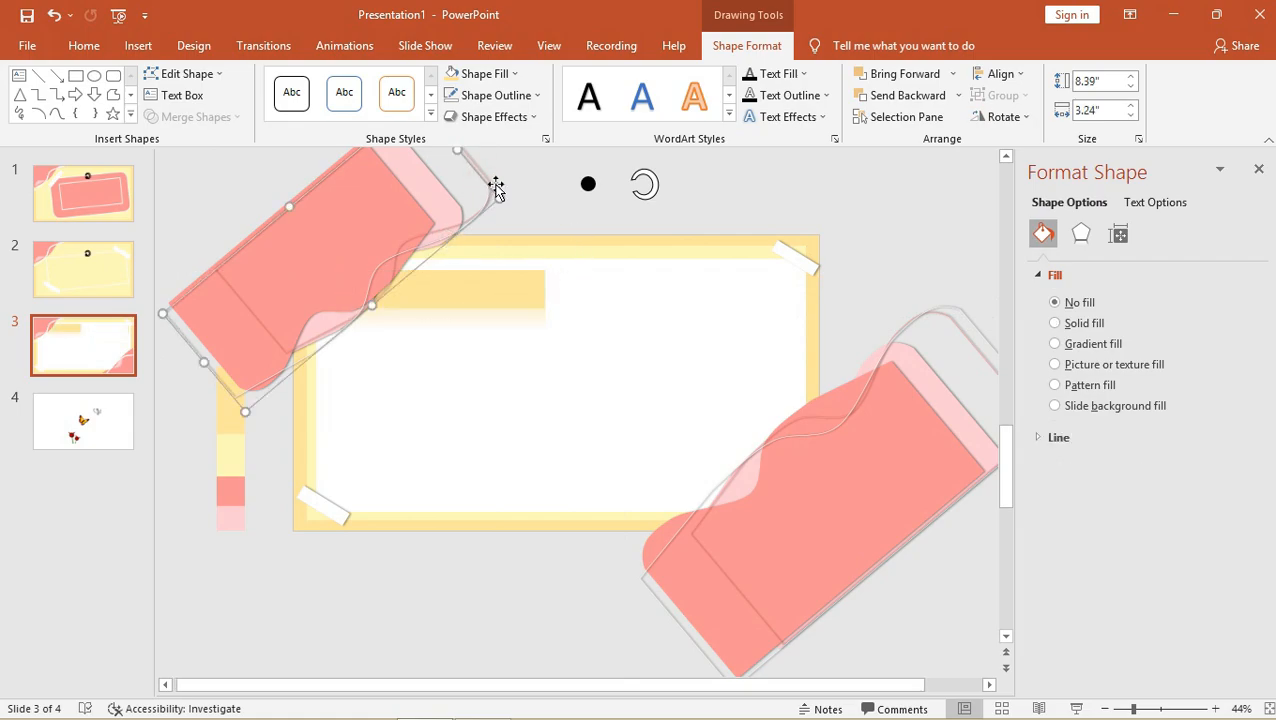
{"action": "left_click", "coordinate": [505, 293]}
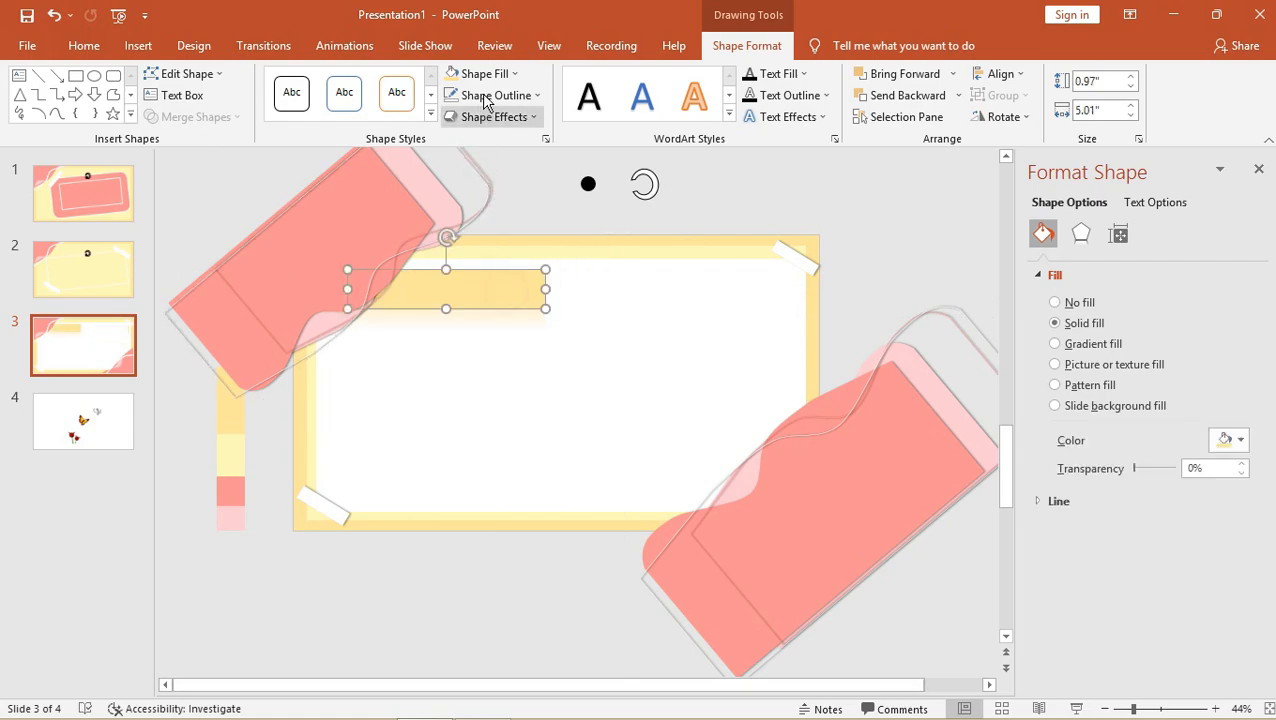
{"action": "left_click", "coordinate": [492, 95]}
{"action": "left_click", "coordinate": [450, 137]}
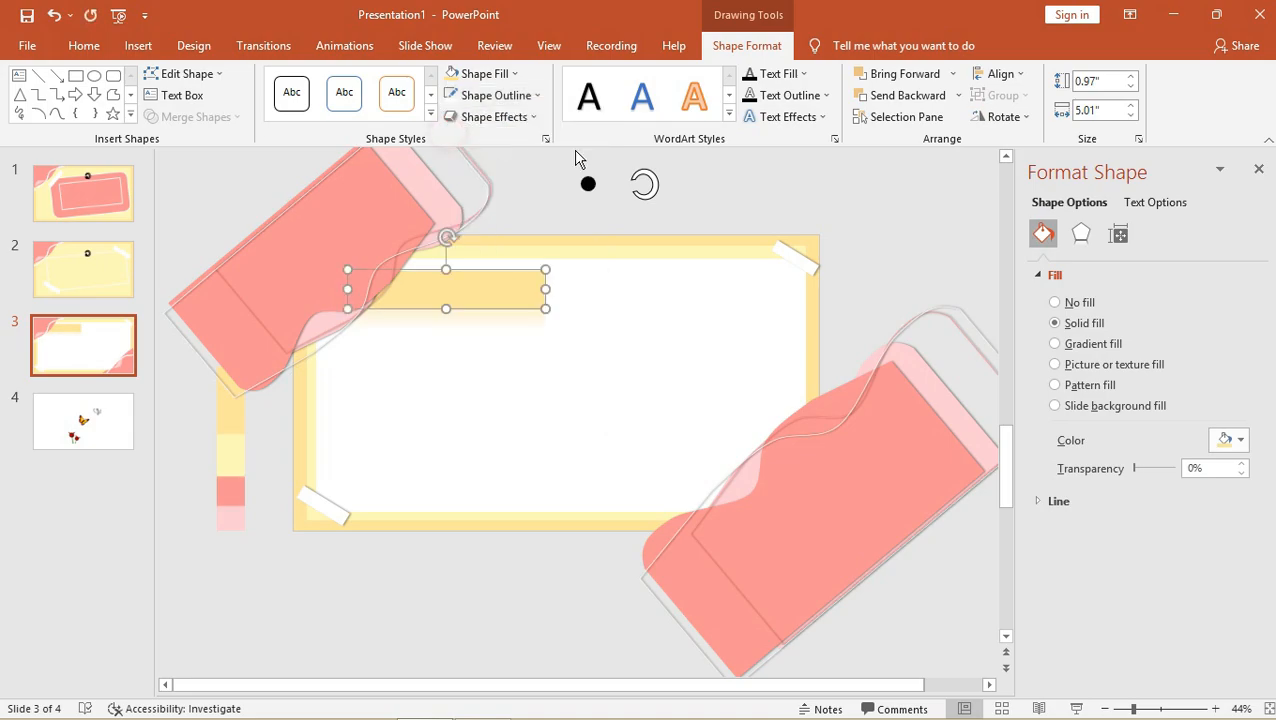
{"action": "left_click", "coordinate": [794, 189]}
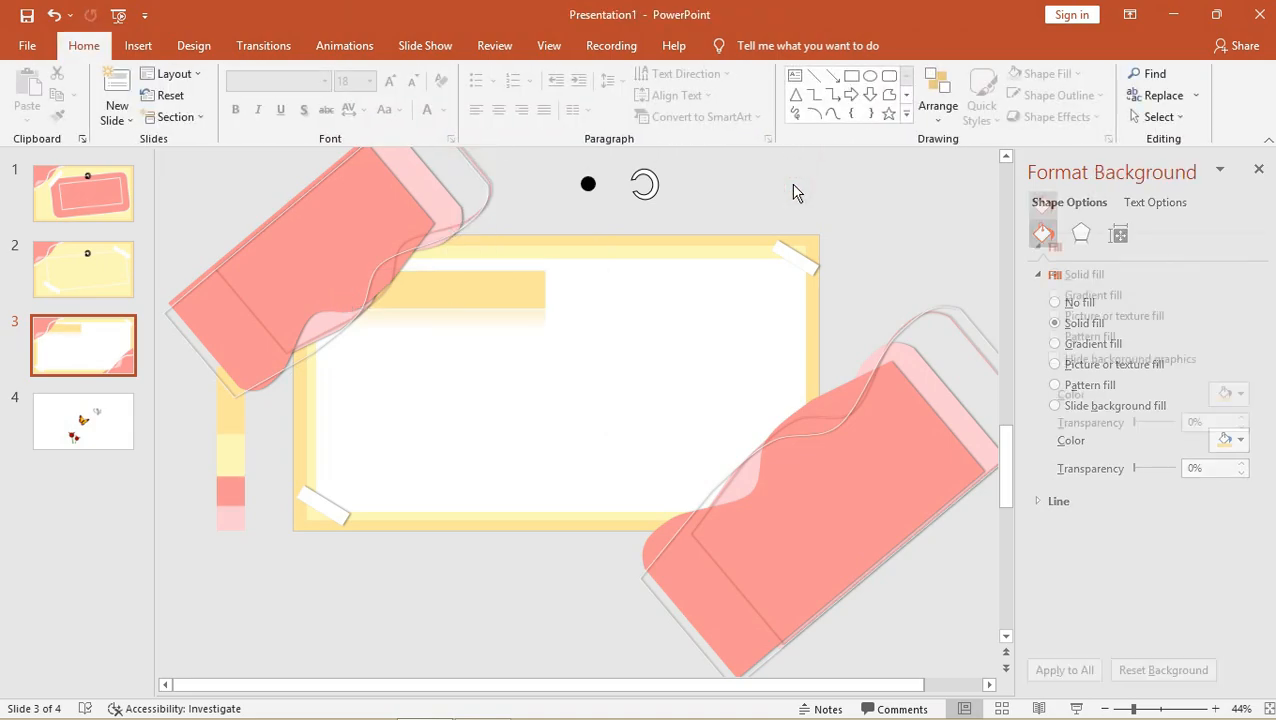
{"action": "mouse_move", "coordinate": [528, 293]}
{"action": "left_mouse_down"}
{"action": "mouse_move", "coordinate": [587, 285]}
{"action": "mouse_move", "coordinate": [567, 276]}
{"action": "mouse_move", "coordinate": [550, 301]}
{"action": "mouse_move", "coordinate": [534, 289]}
{"action": "left_mouse_up"}
{"action": "left_click", "coordinate": [836, 174]}
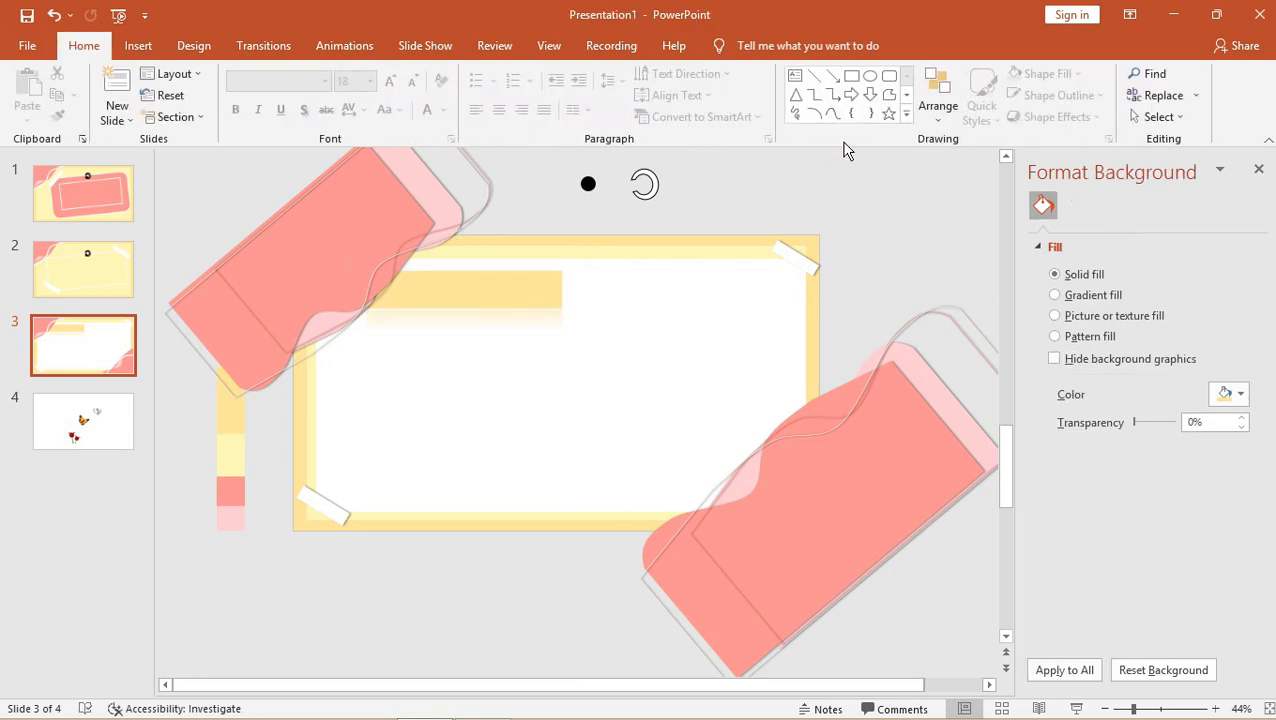
Duplicate slide 3 as slide 4 and select its yellow strip.
{"action": "right_click", "coordinate": [68, 370]}
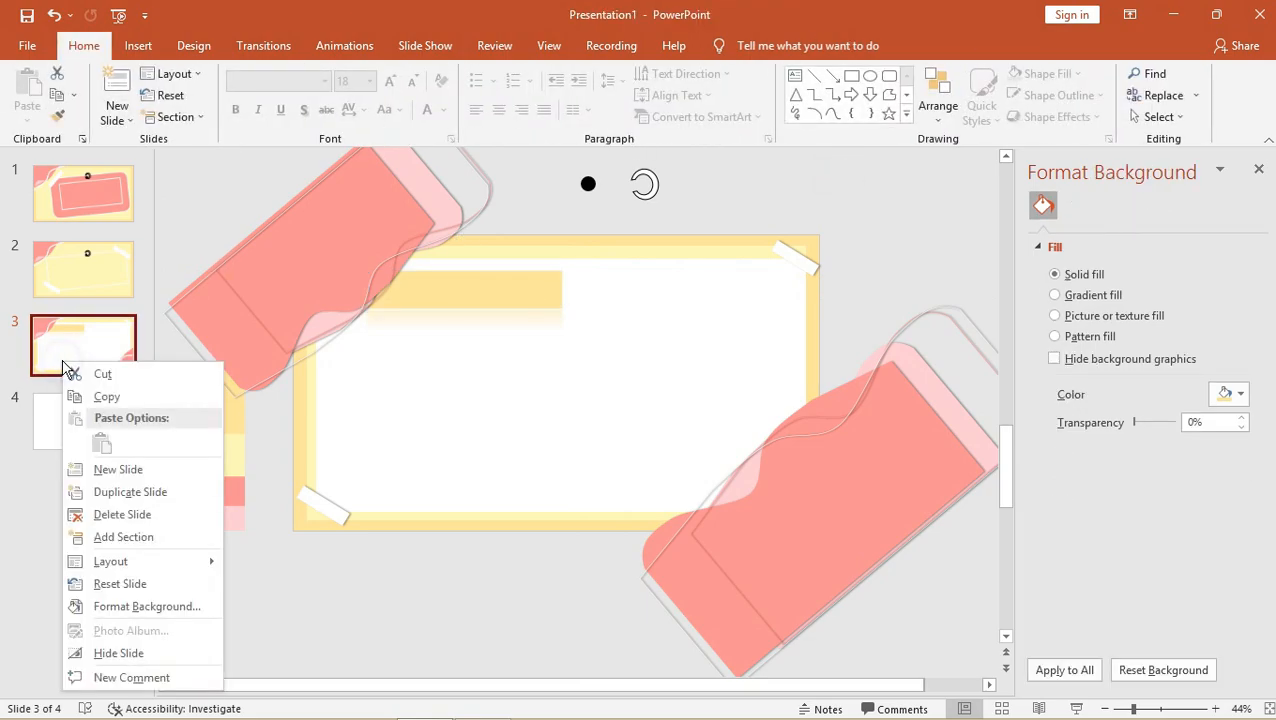
{"action": "left_click", "coordinate": [118, 490]}
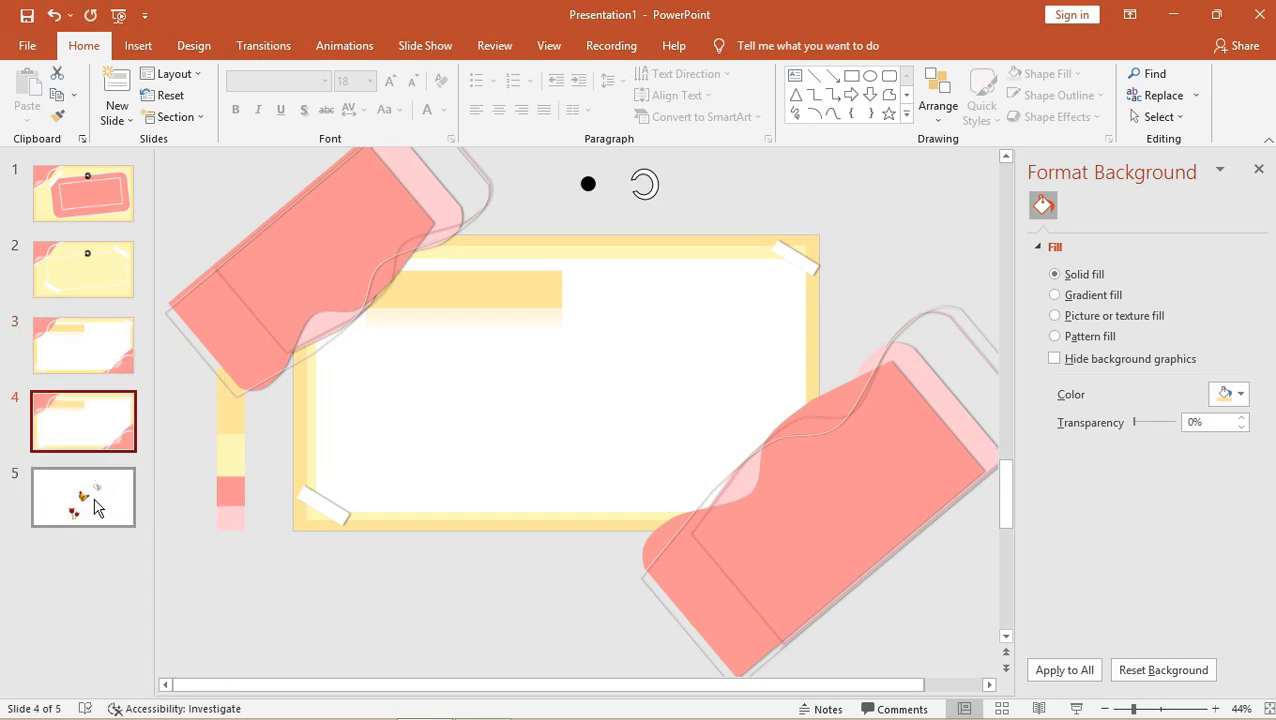
{"action": "left_click", "coordinate": [85, 497]}
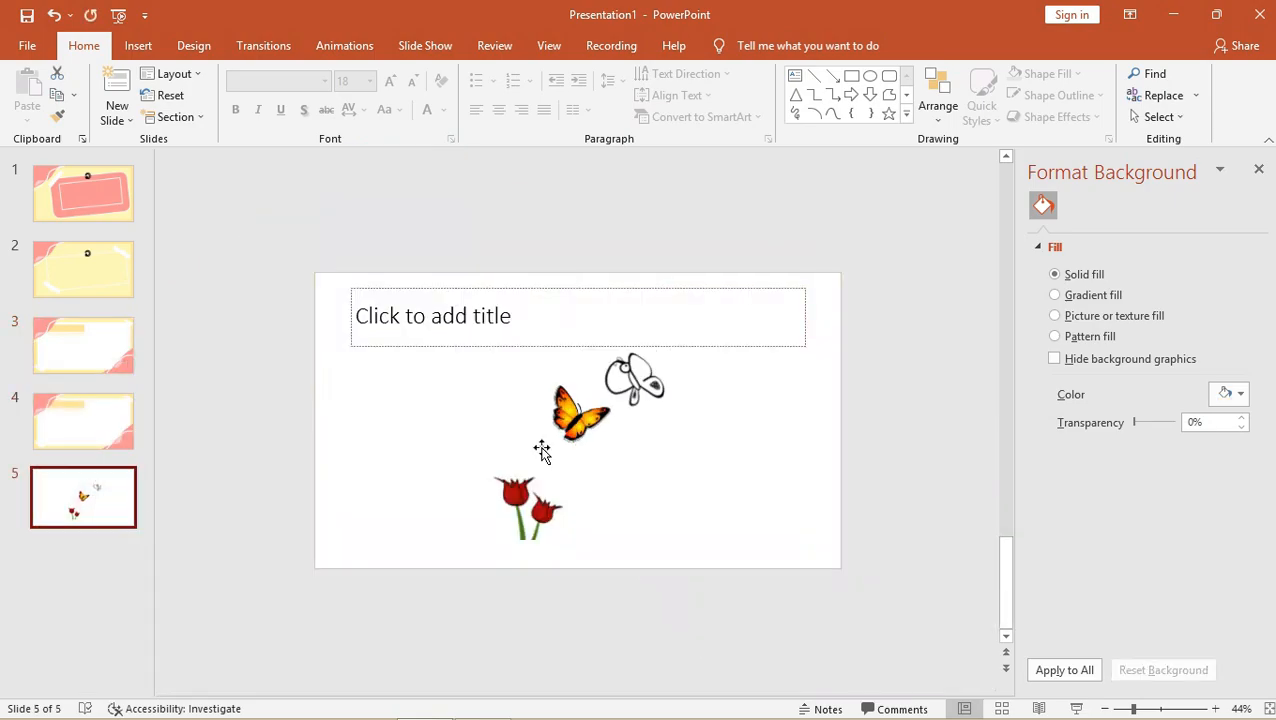
{"action": "left_click", "coordinate": [68, 420]}
{"action": "left_click", "coordinate": [472, 332]}
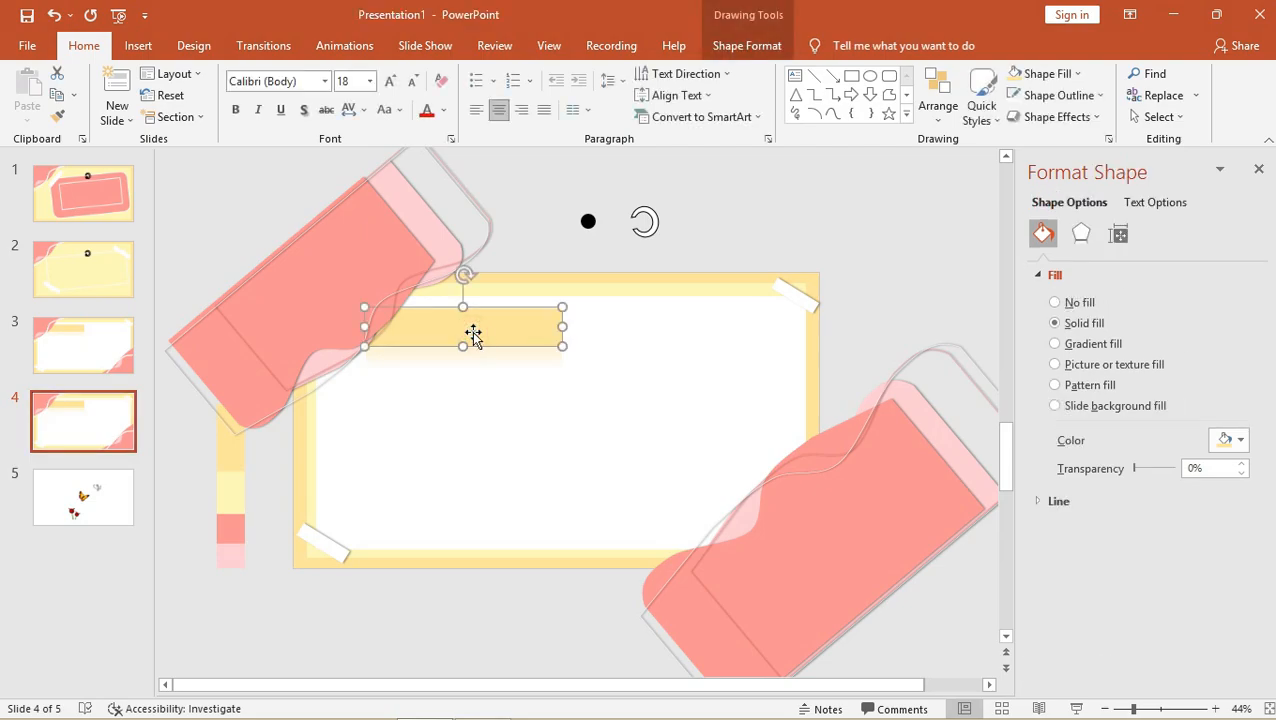
Move the strip toward the slide centre, fill it Rose with a dark blue outline.
{"action": "left_click_drag", "start_coordinate": [476, 334], "coordinate": [566, 404]}
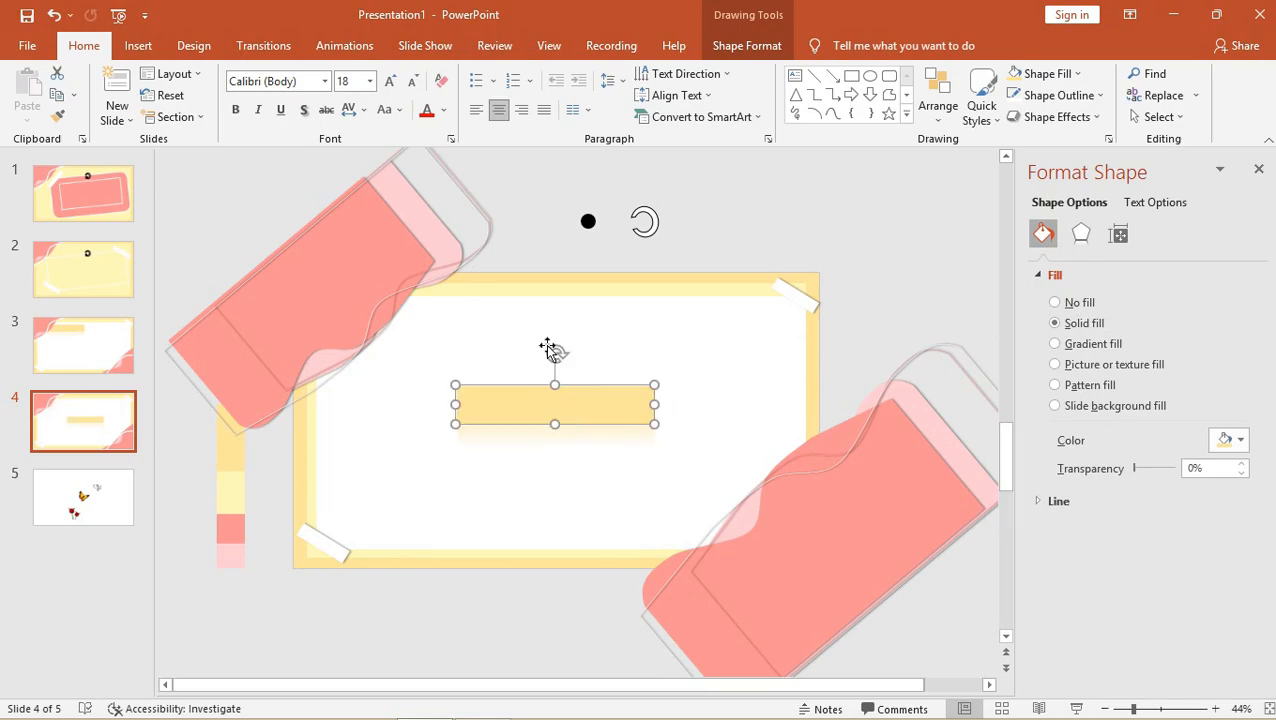
{"action": "left_click", "coordinate": [442, 115]}
{"action": "left_click", "coordinate": [725, 47]}
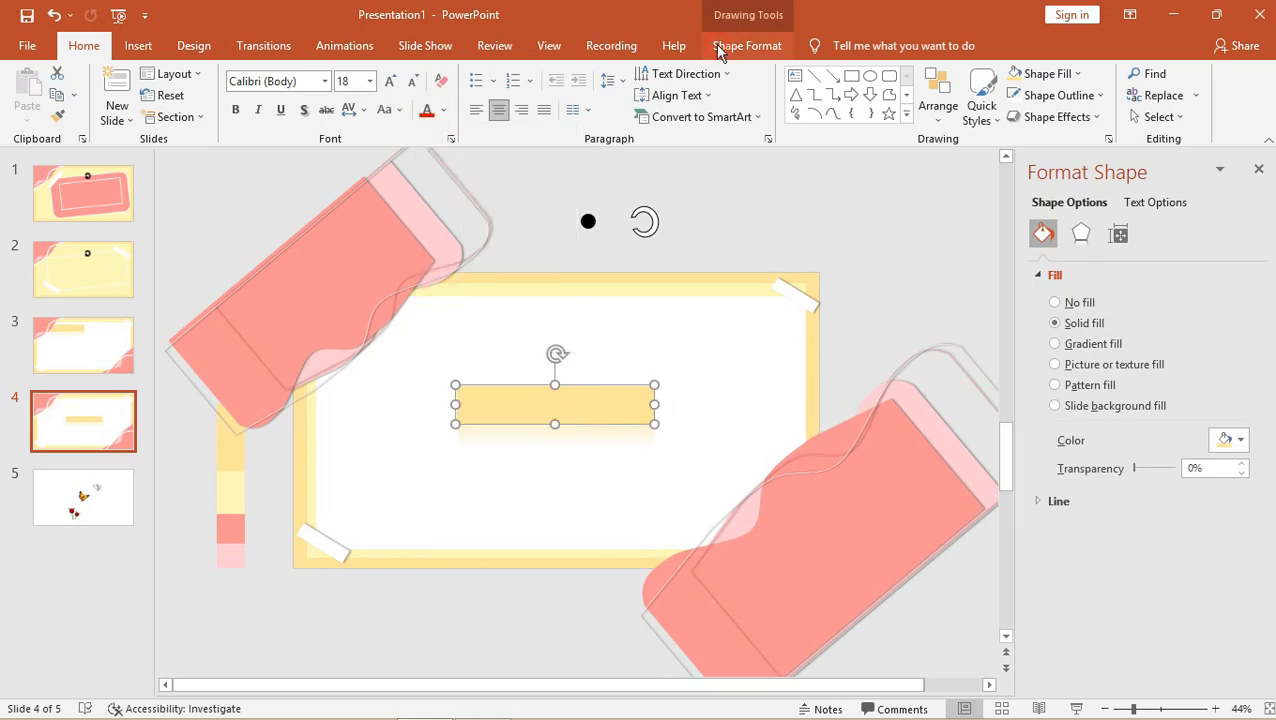
{"action": "left_click", "coordinate": [722, 49]}
{"action": "left_click", "coordinate": [480, 73]}
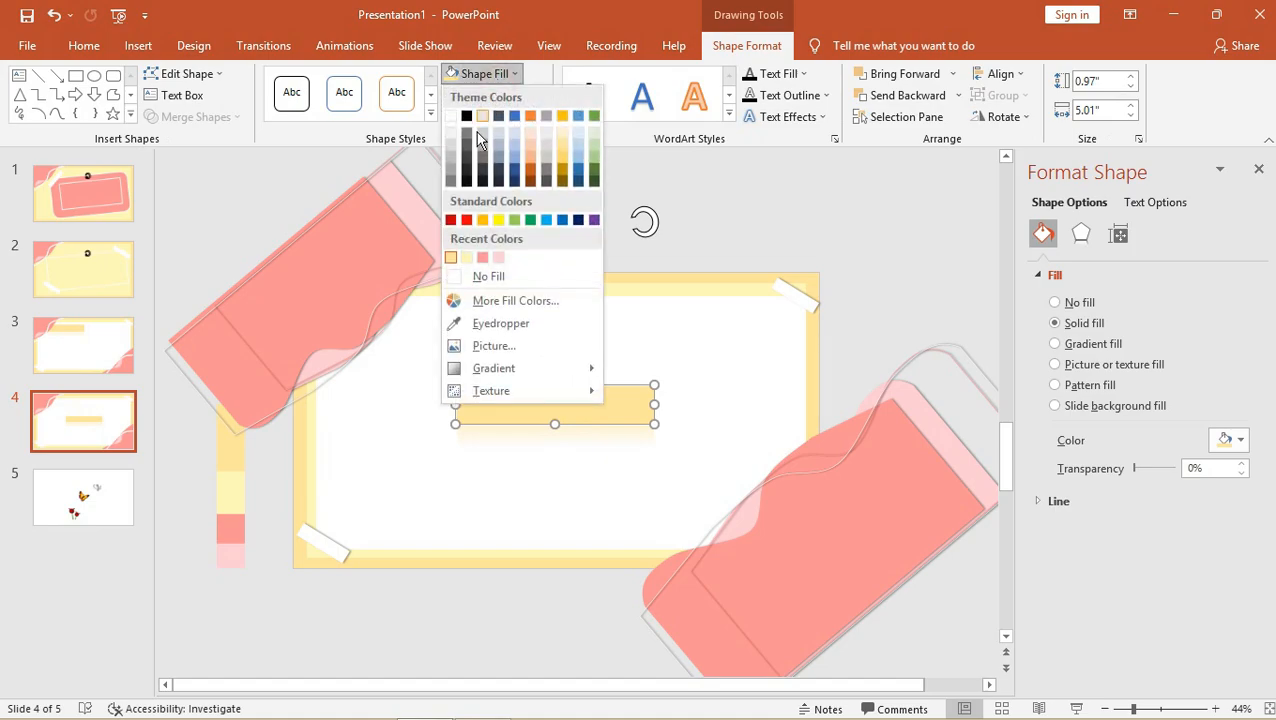
{"action": "left_click", "coordinate": [481, 258]}
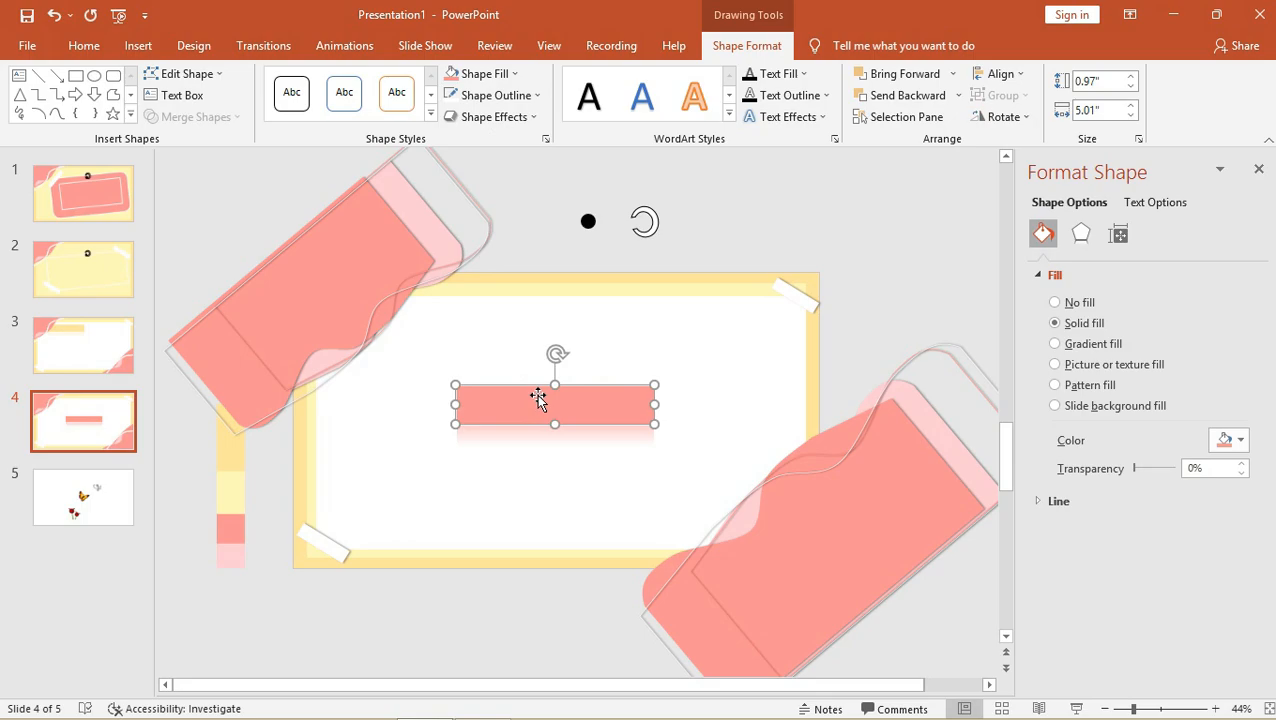
{"action": "left_click", "coordinate": [455, 102]}
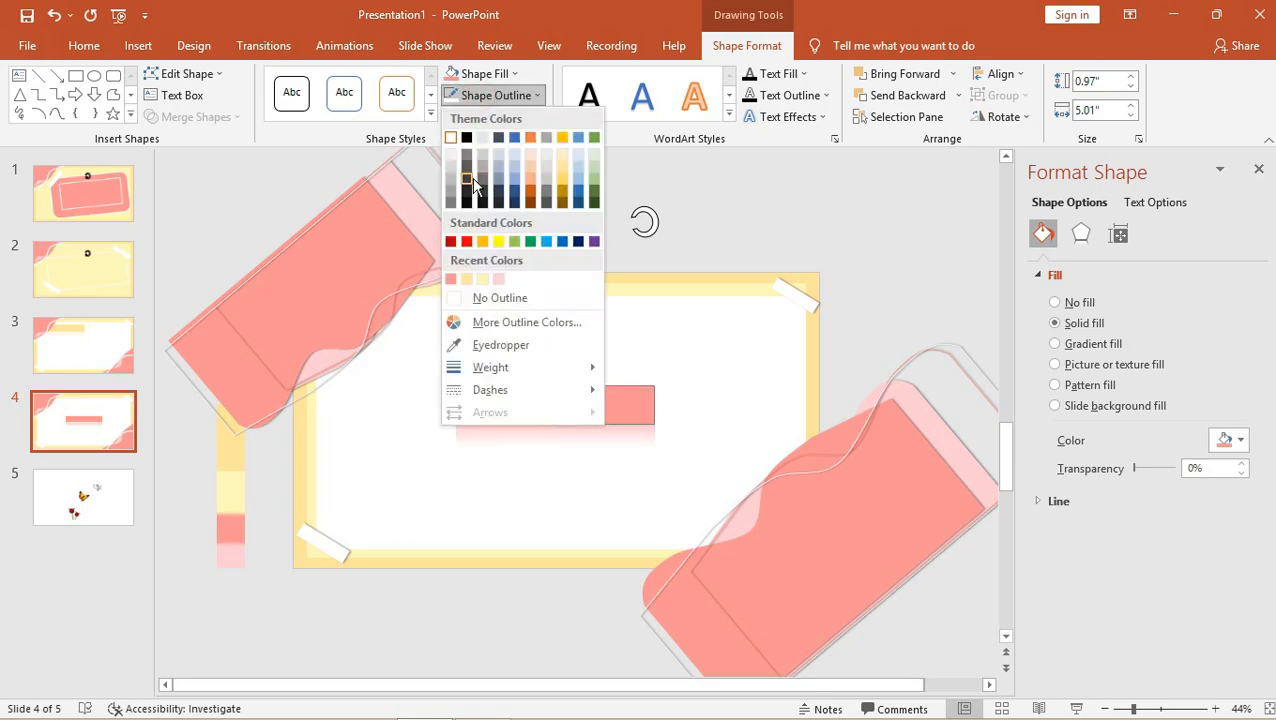
{"action": "left_click", "coordinate": [578, 242]}
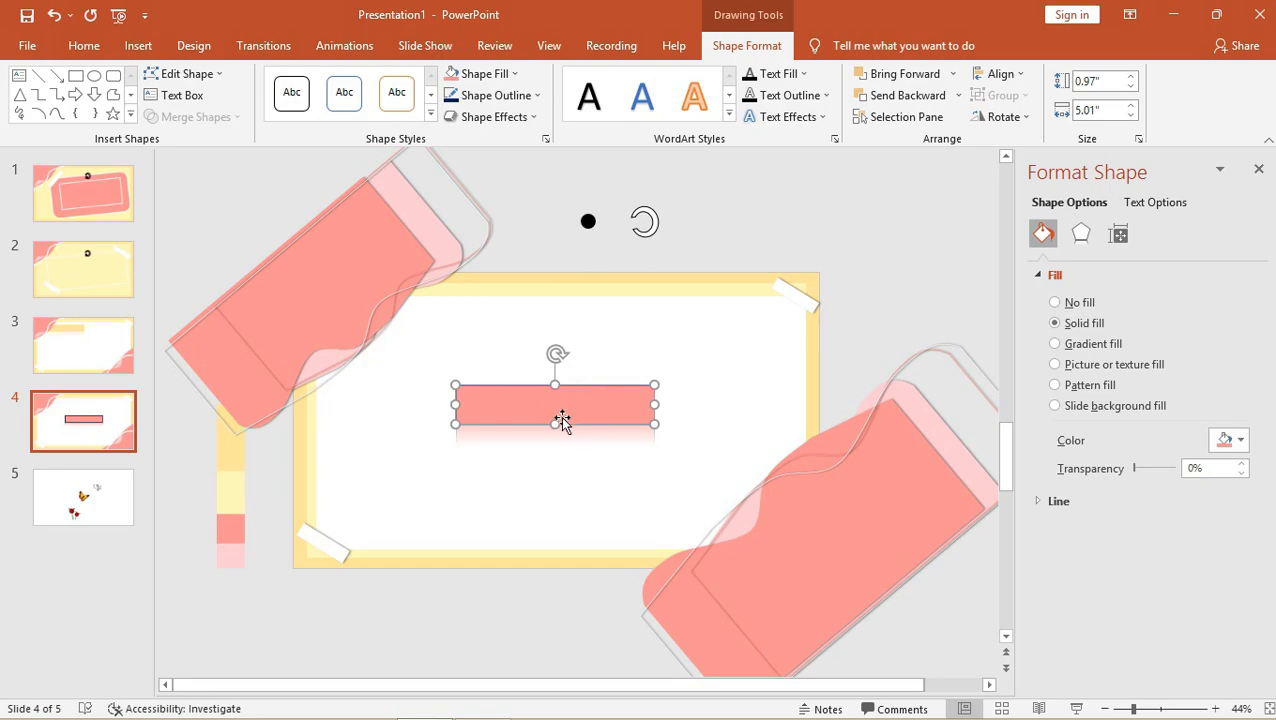
Lower the bar slightly, fill it light yellow and give it a white outline.
{"action": "mouse_move", "coordinate": [555, 401]}
{"action": "left_mouse_down"}
{"action": "mouse_move", "coordinate": [541, 407]}
{"action": "mouse_move", "coordinate": [558, 430]}
{"action": "mouse_move", "coordinate": [556, 419]}
{"action": "left_mouse_up"}
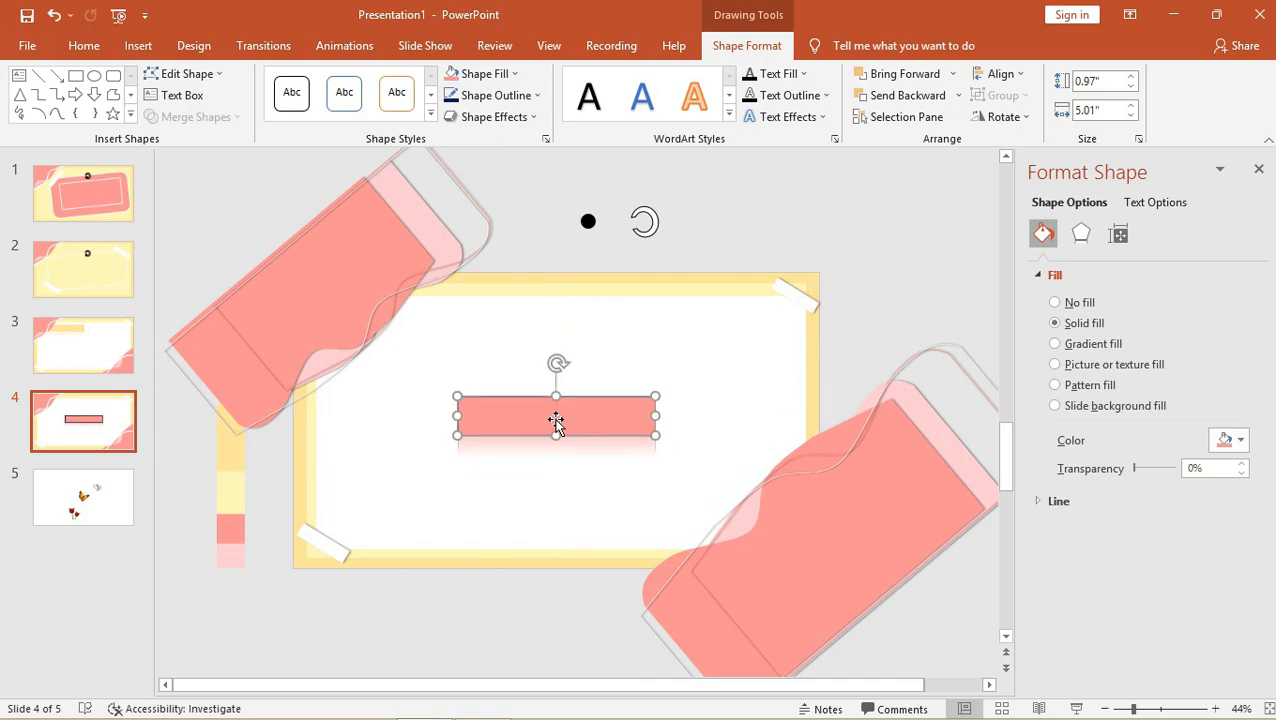
{"action": "left_click", "coordinate": [482, 73]}
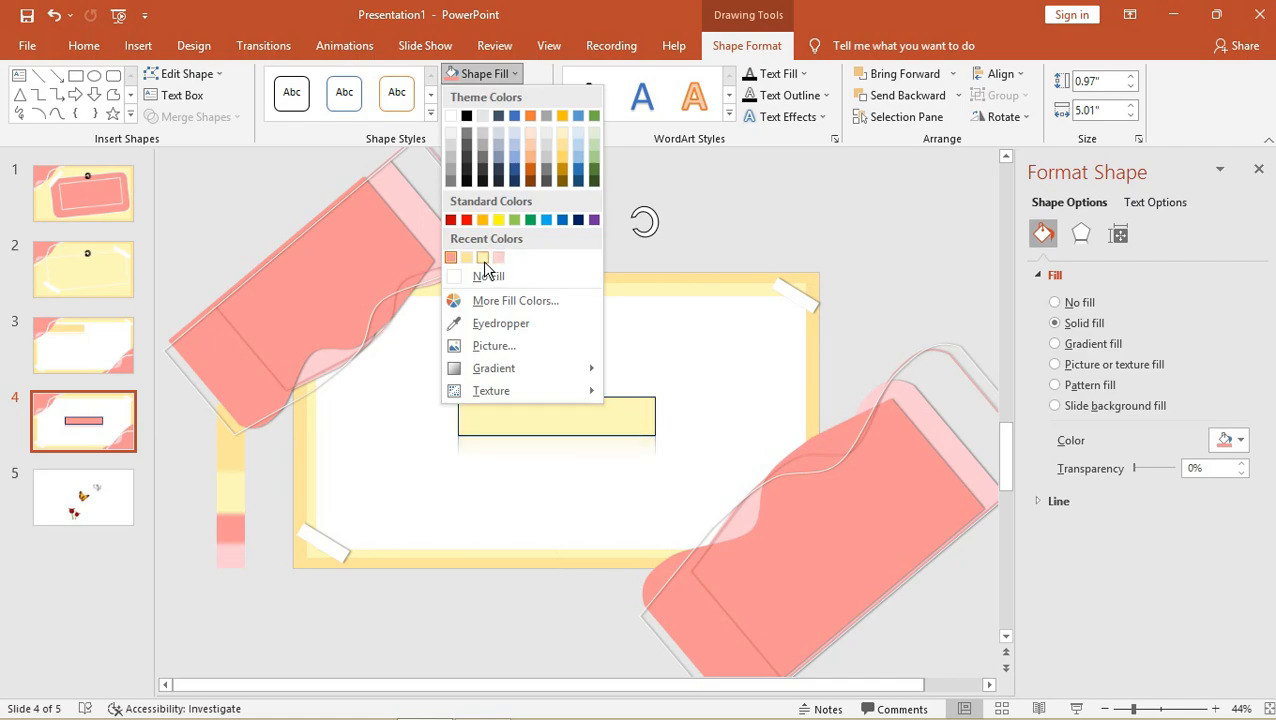
{"action": "left_click", "coordinate": [483, 258]}
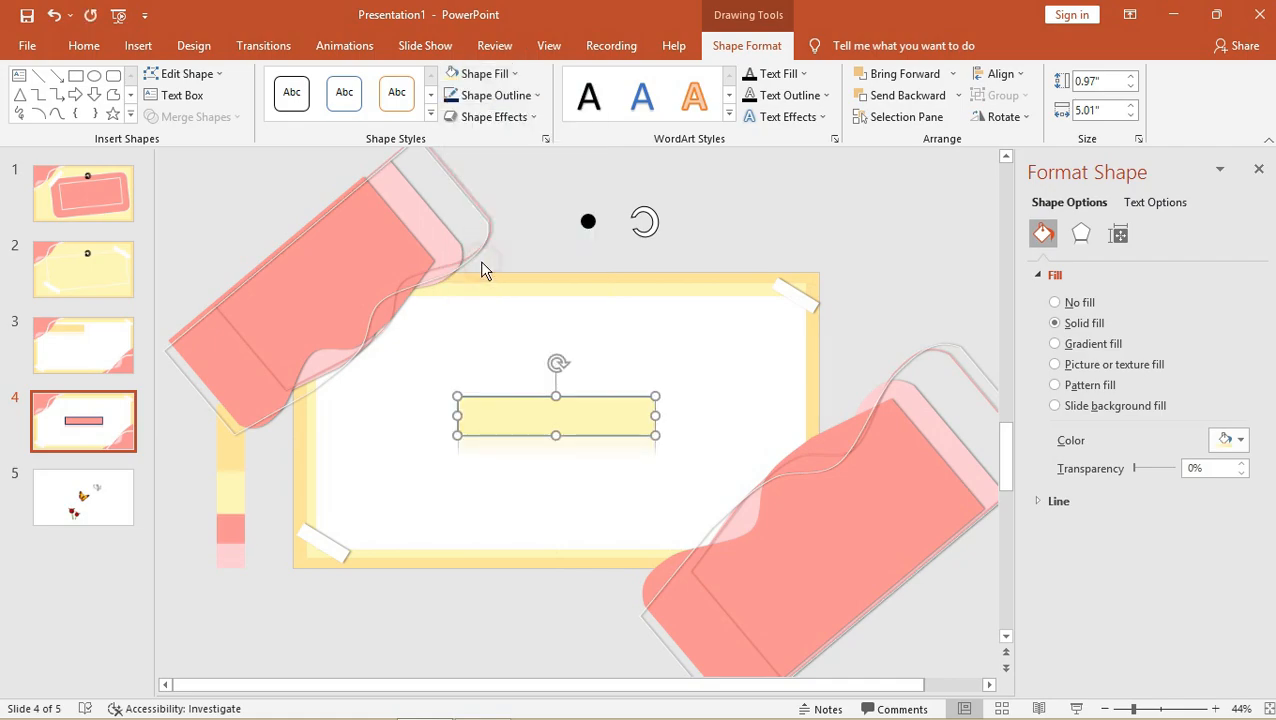
{"action": "left_click", "coordinate": [480, 95]}
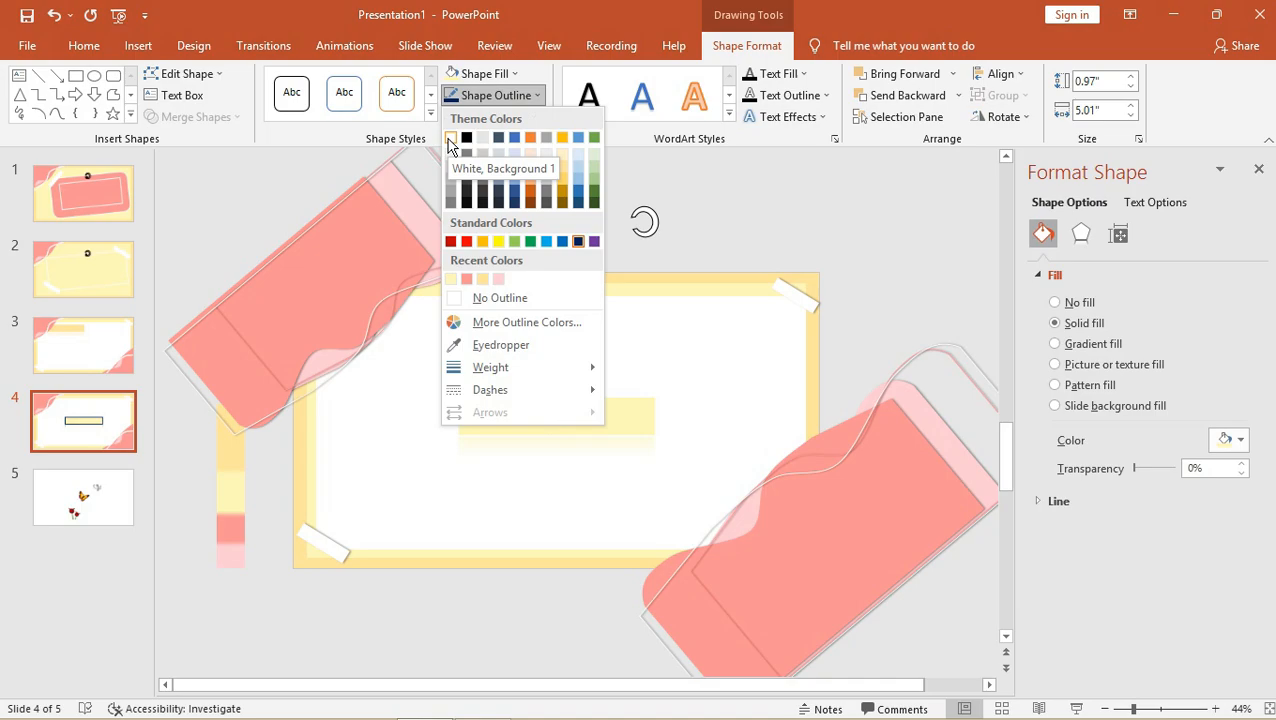
{"action": "left_click", "coordinate": [451, 138]}
{"action": "left_click", "coordinate": [763, 213]}
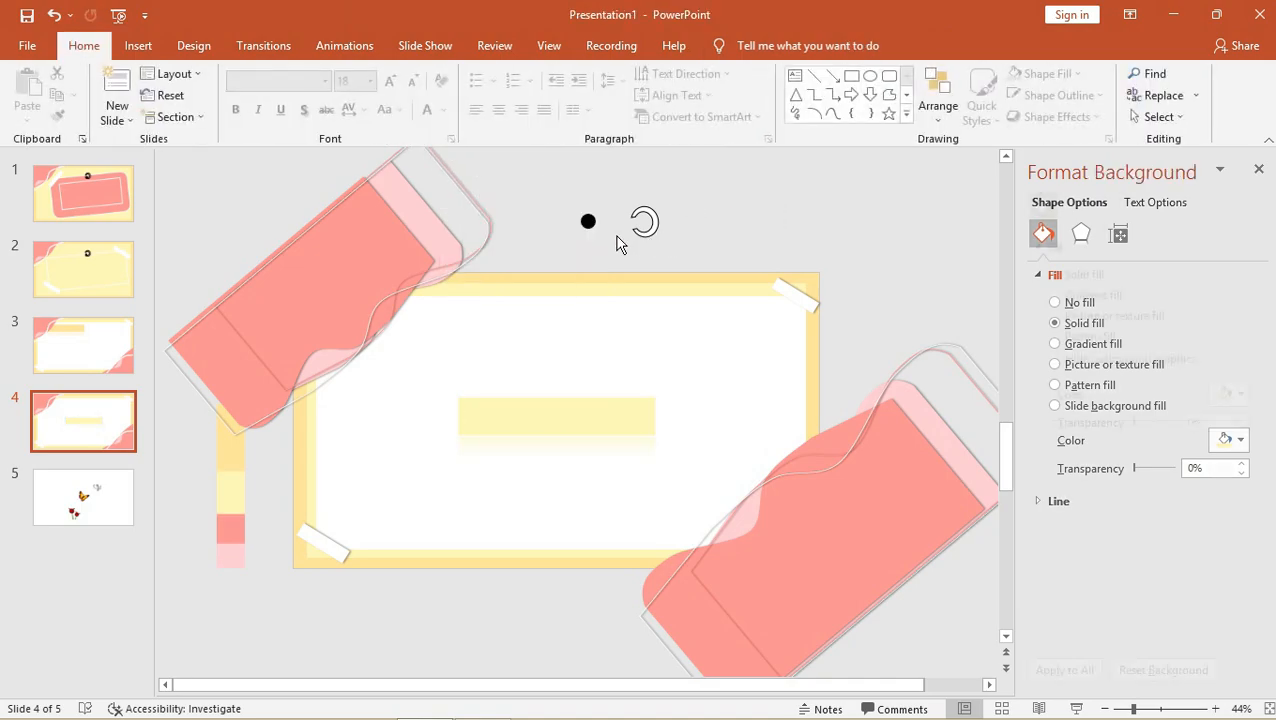
Place the black dot above the bar, stretch the bar taller and tilt it counter-clockwise.
{"action": "left_click", "coordinate": [588, 221]}
{"action": "left_click_drag", "start_coordinate": [564, 317], "coordinate": [551, 363]}
{"action": "left_click_drag", "start_coordinate": [560, 416], "coordinate": [560, 376]}
{"action": "left_click", "coordinate": [553, 363]}
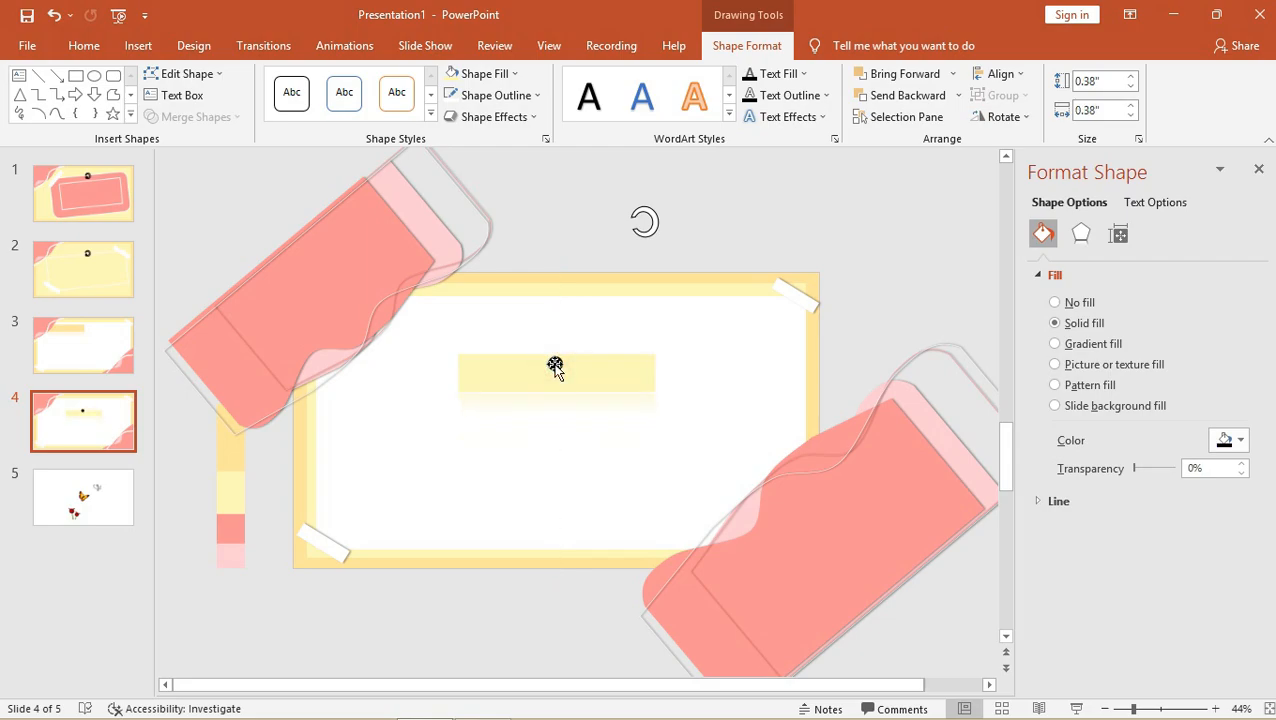
{"action": "left_click", "coordinate": [553, 387]}
{"action": "left_click_drag", "start_coordinate": [554, 389], "coordinate": [548, 456]}
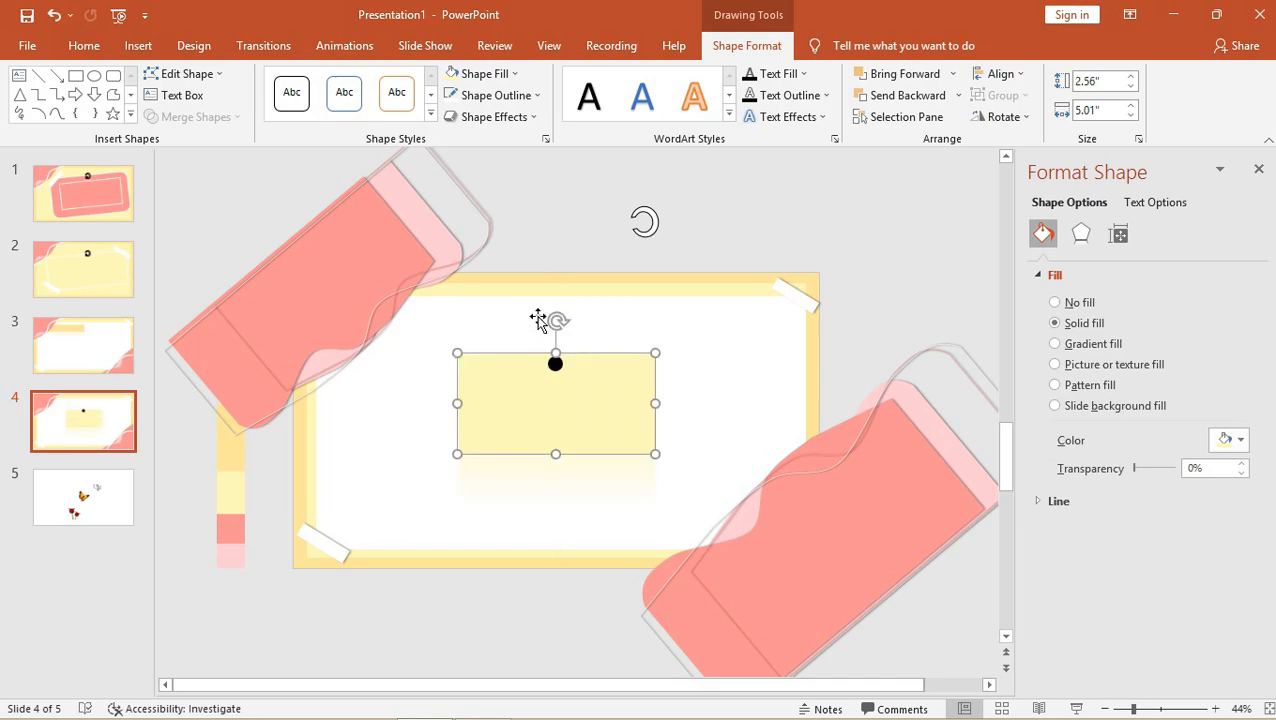
{"action": "left_click_drag", "start_coordinate": [553, 321], "coordinate": [539, 323]}
Set the black dot and curled pin at the card's top, then lengthen the card.
{"action": "left_click_drag", "start_coordinate": [555, 368], "coordinate": [550, 375]}
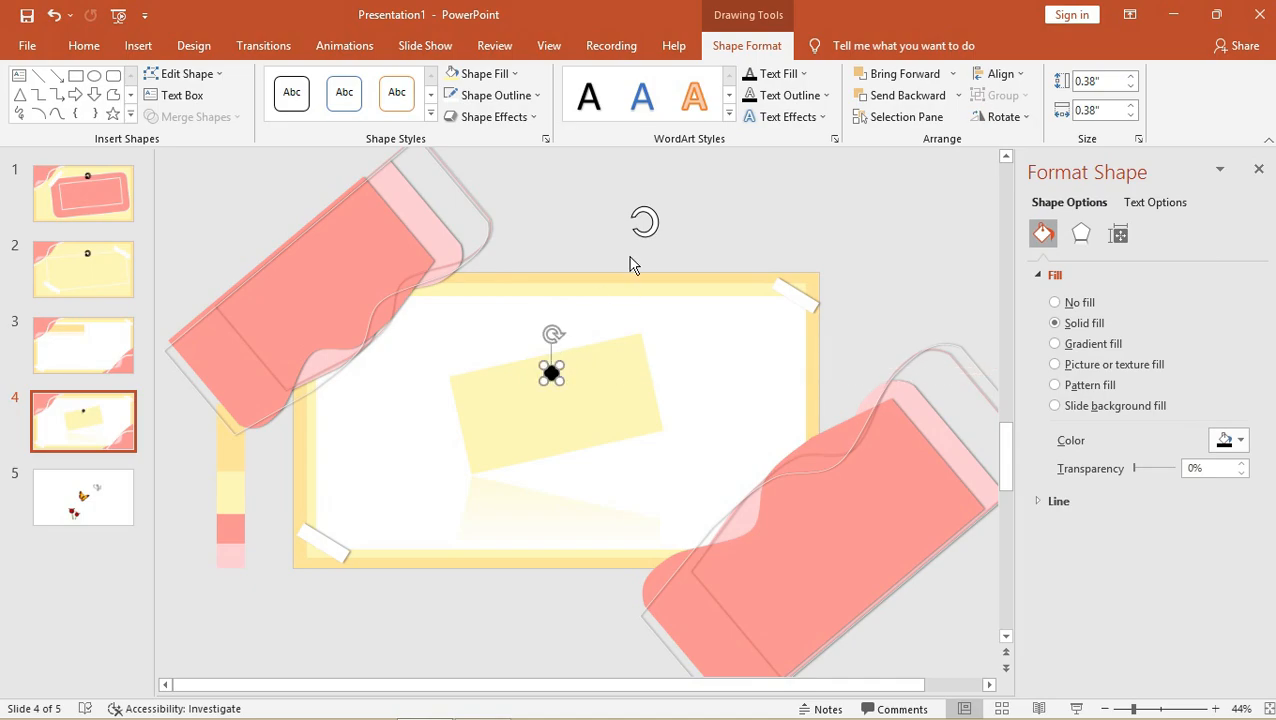
{"action": "left_click_drag", "start_coordinate": [650, 223], "coordinate": [557, 368]}
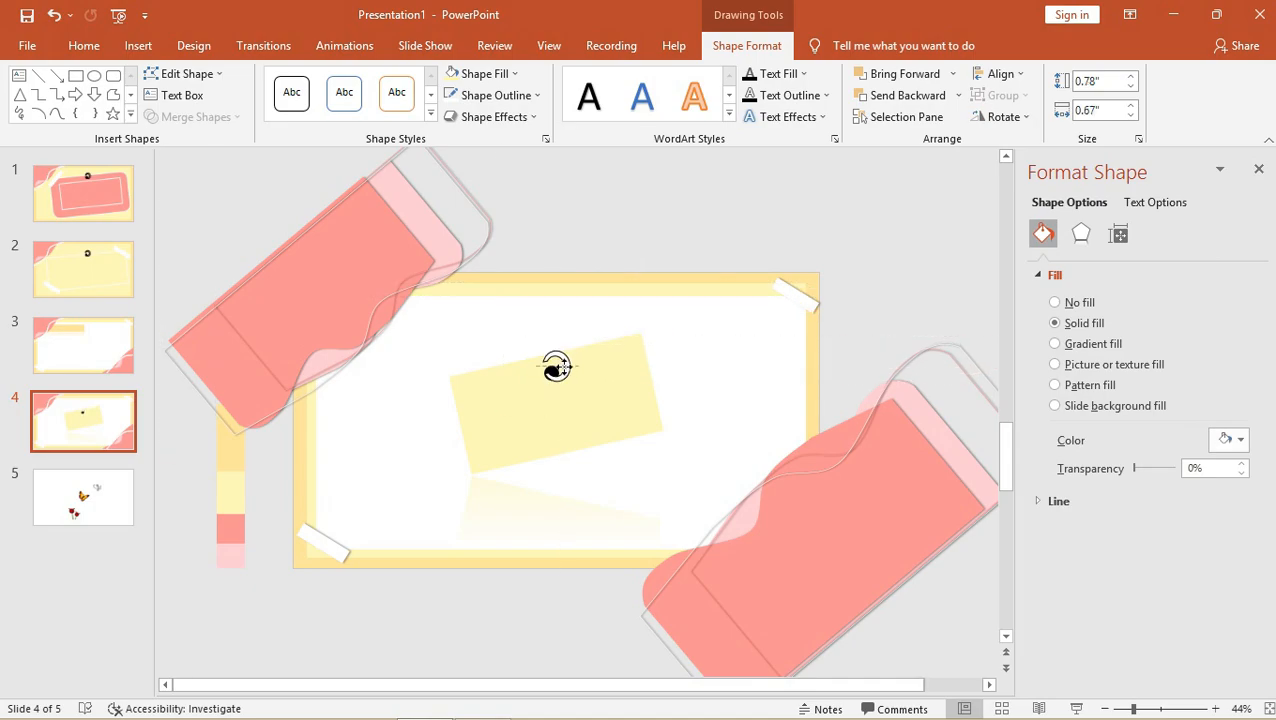
{"action": "left_click", "coordinate": [561, 363]}
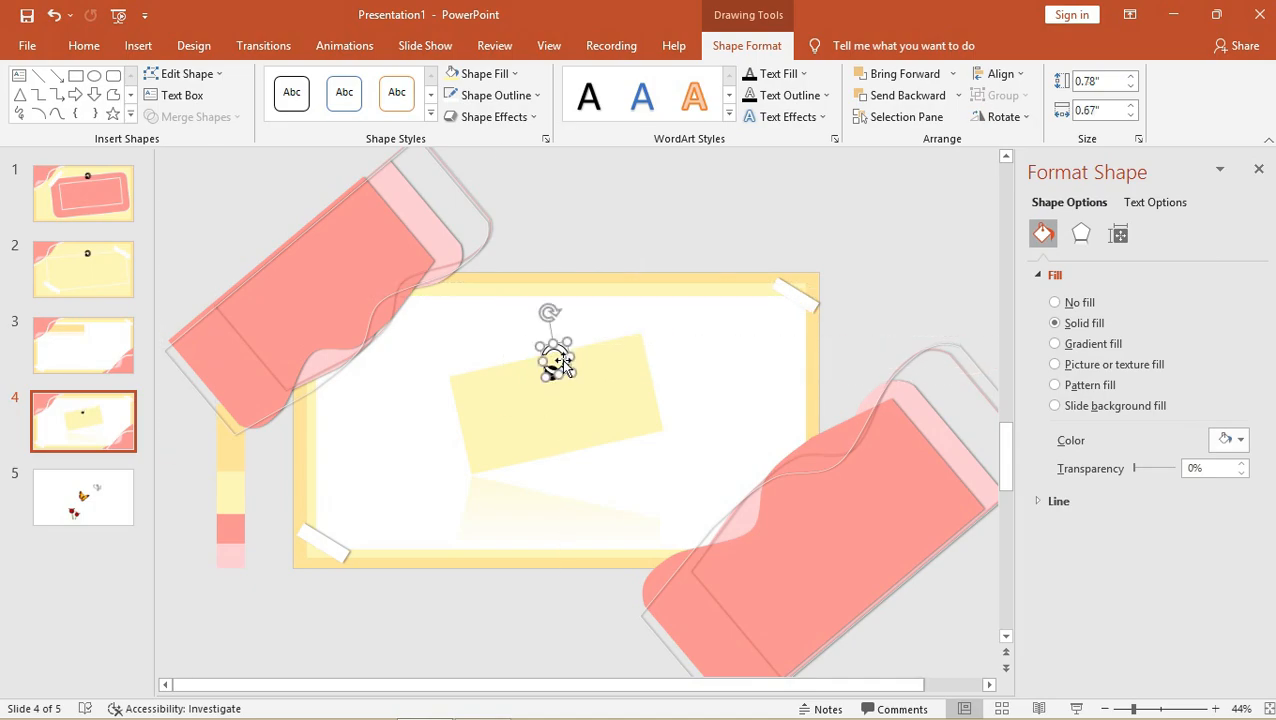
{"action": "left_click", "coordinate": [697, 237]}
{"action": "left_click", "coordinate": [595, 424]}
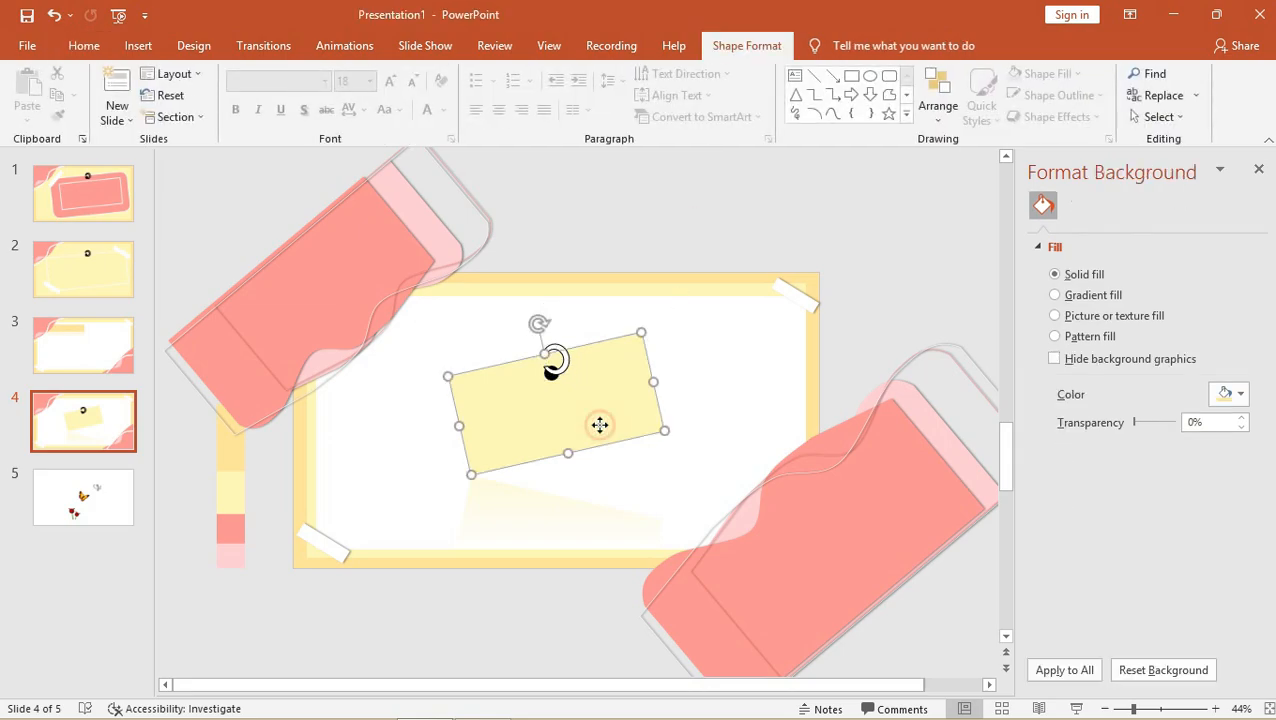
{"action": "left_click", "coordinate": [557, 368]}
{"action": "left_click_drag", "start_coordinate": [572, 373], "coordinate": [579, 382]}
{"action": "left_click", "coordinate": [674, 219]}
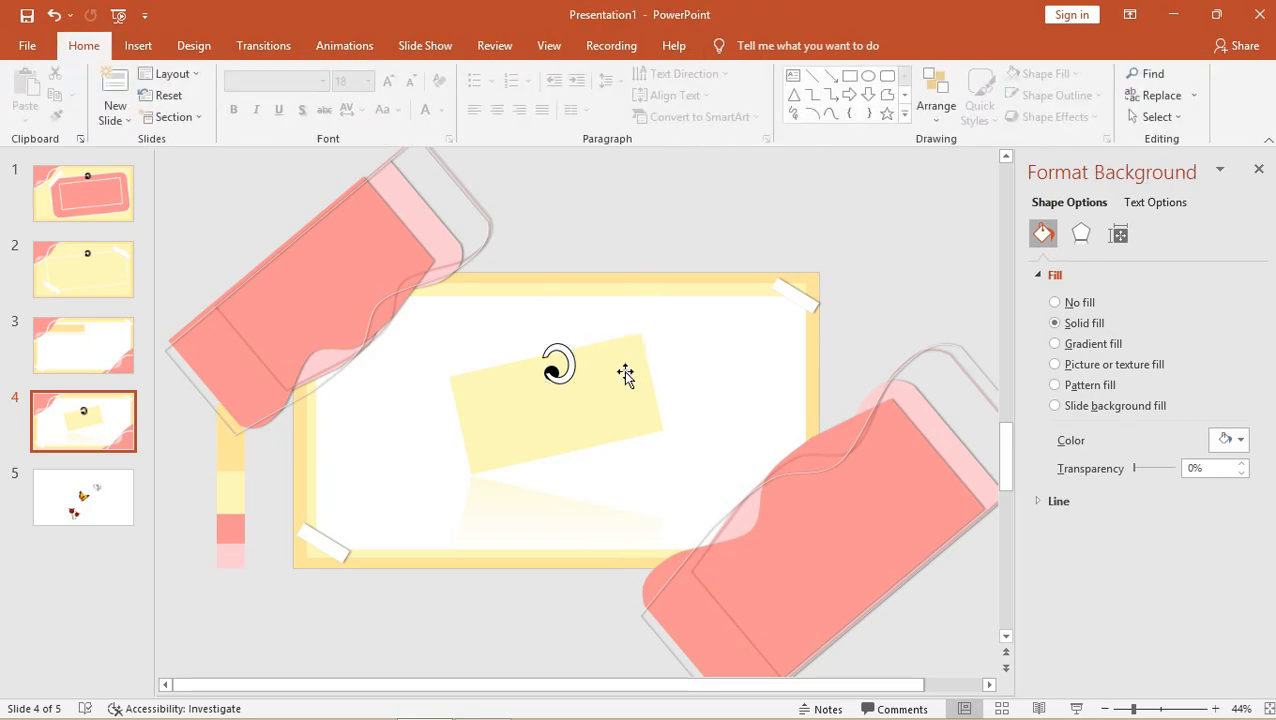
{"action": "left_click", "coordinate": [608, 392]}
{"action": "left_click_drag", "start_coordinate": [568, 455], "coordinate": [570, 470]}
Apply an outer shadow to the note card, then undo it.
{"action": "left_click", "coordinate": [502, 119]}
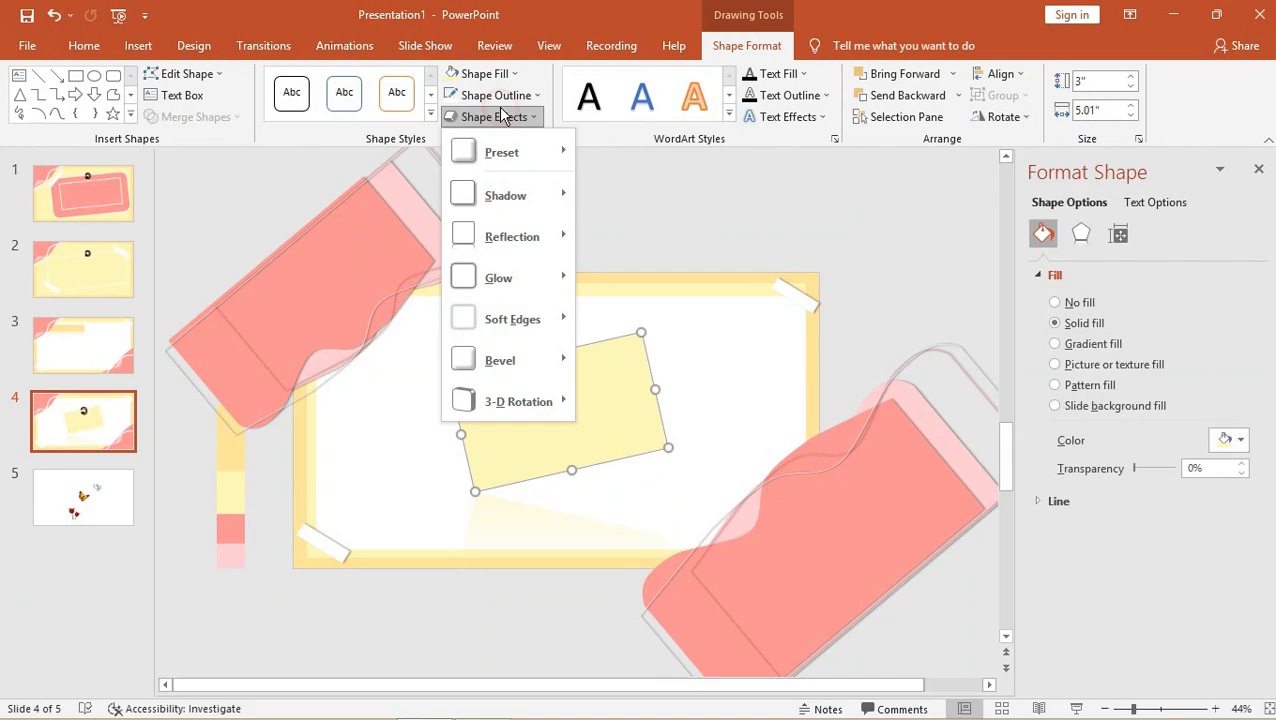
{"action": "mouse_move", "coordinate": [505, 198]}
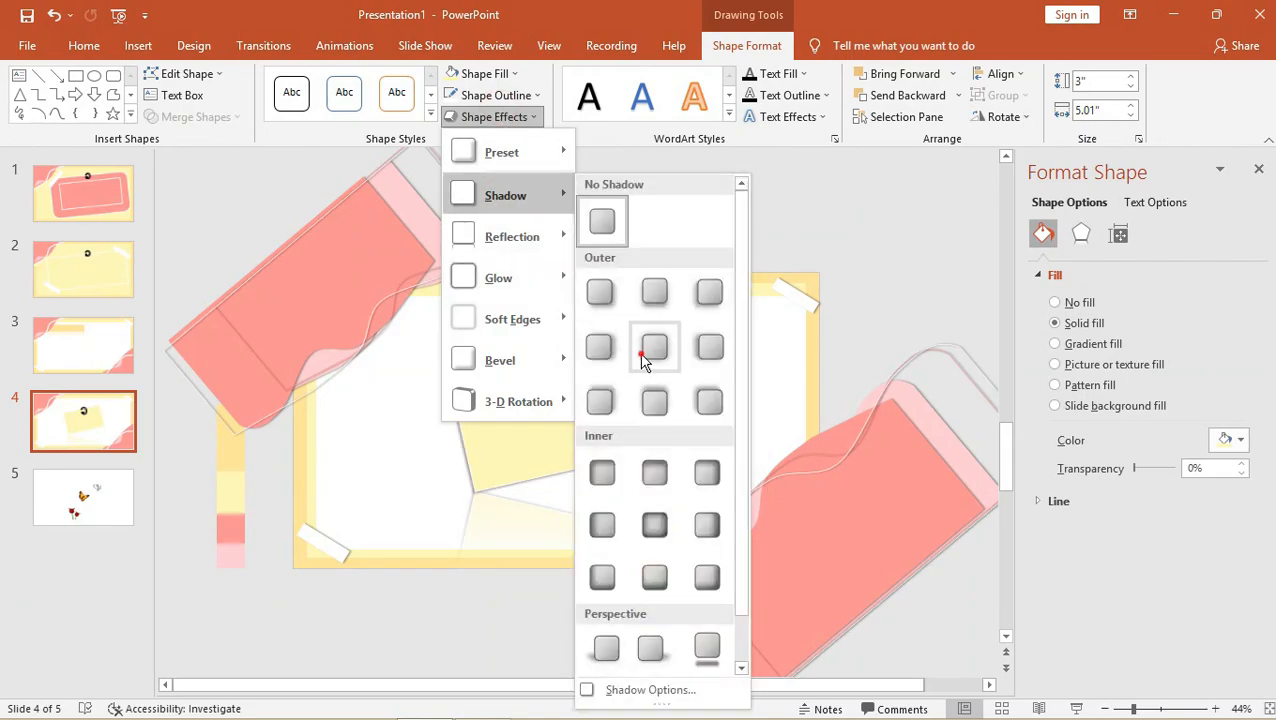
{"action": "left_click", "coordinate": [643, 356]}
{"action": "left_click", "coordinate": [712, 197]}
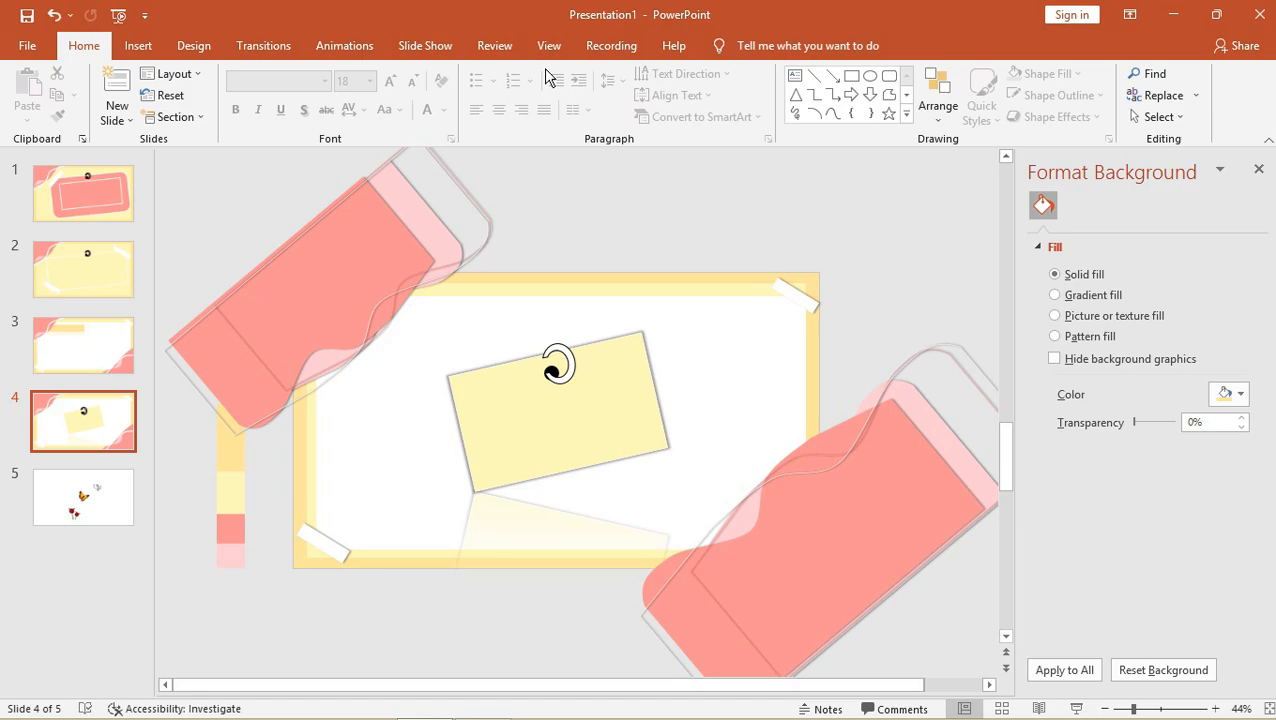
{"action": "key", "text": "ctrl+z"}
{"action": "left_click", "coordinate": [742, 46]}
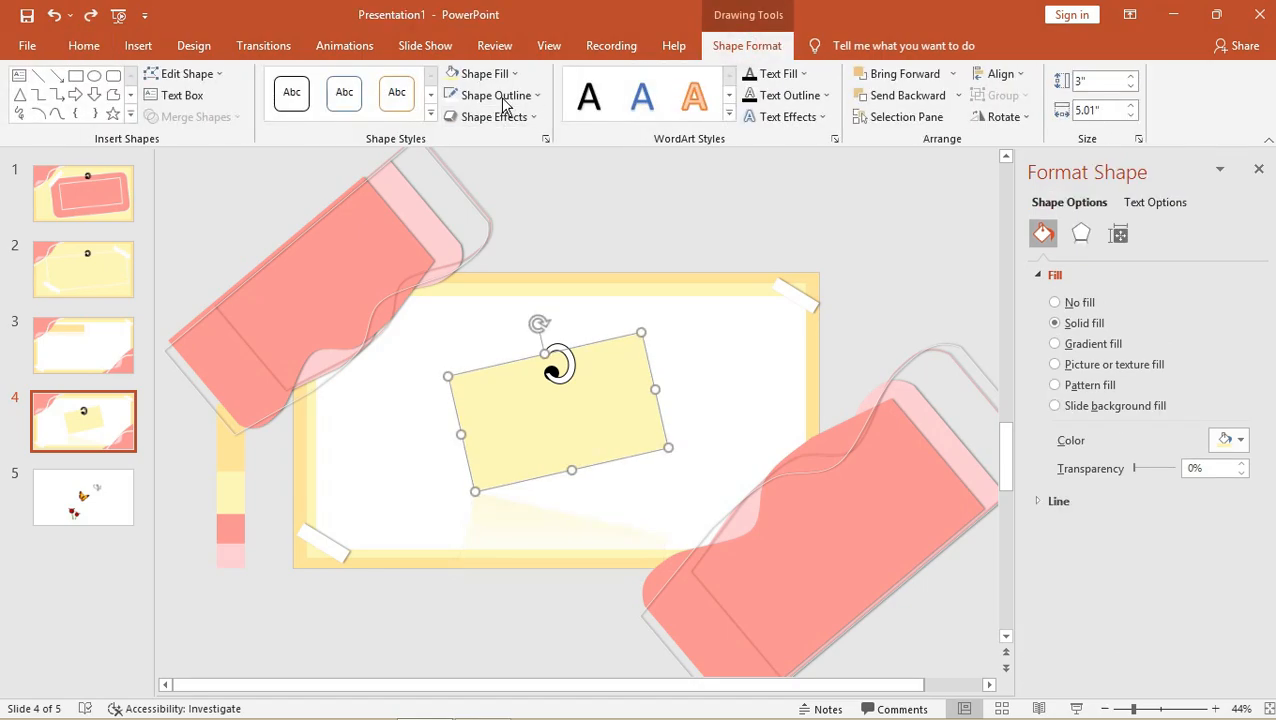
{"action": "left_click", "coordinate": [504, 98]}
{"action": "left_click", "coordinate": [522, 96]}
Remove the card's reflection and give it an outer shadow preset.
{"action": "left_click", "coordinate": [505, 117]}
{"action": "mouse_move", "coordinate": [538, 256]}
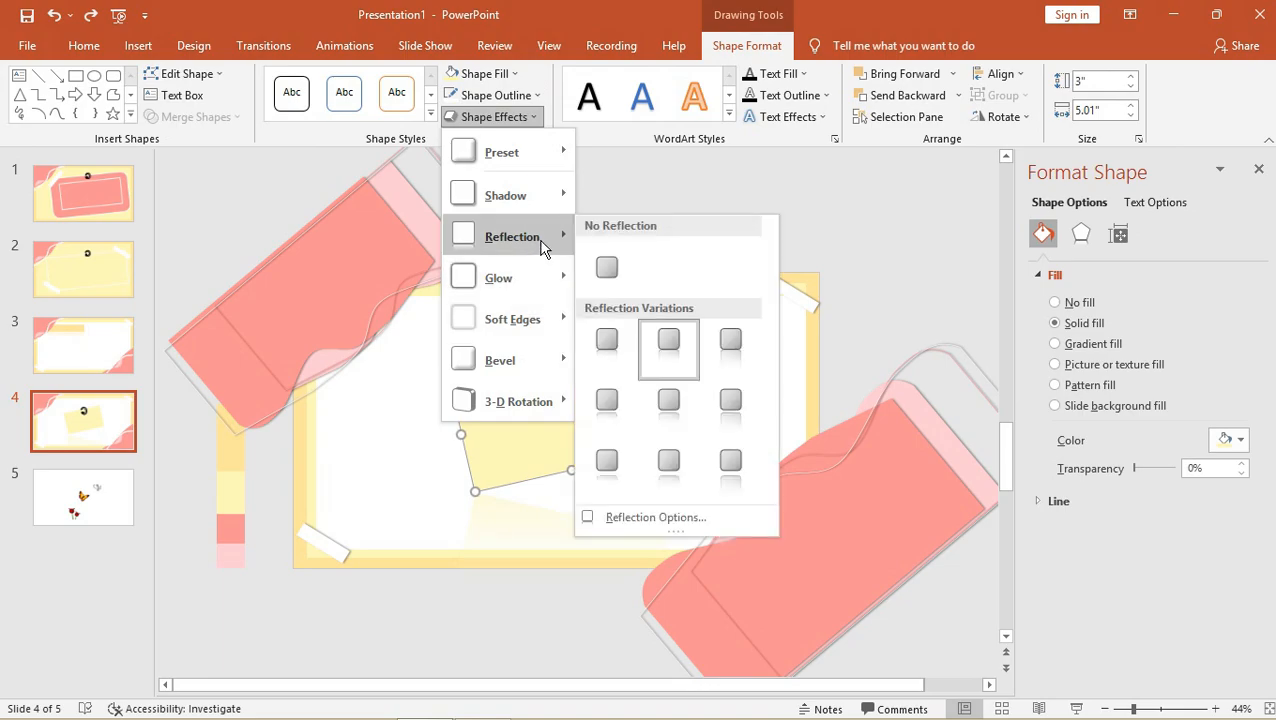
{"action": "left_click", "coordinate": [602, 270]}
{"action": "left_click", "coordinate": [527, 118]}
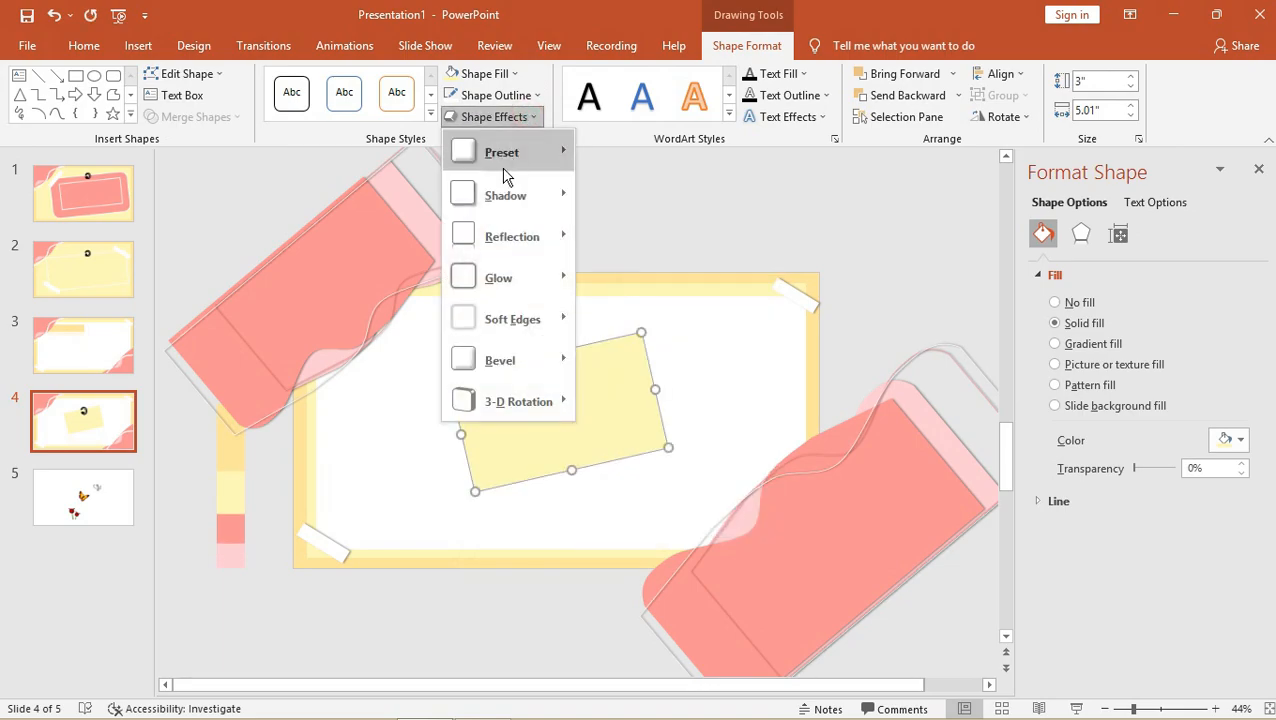
{"action": "mouse_move", "coordinate": [503, 195]}
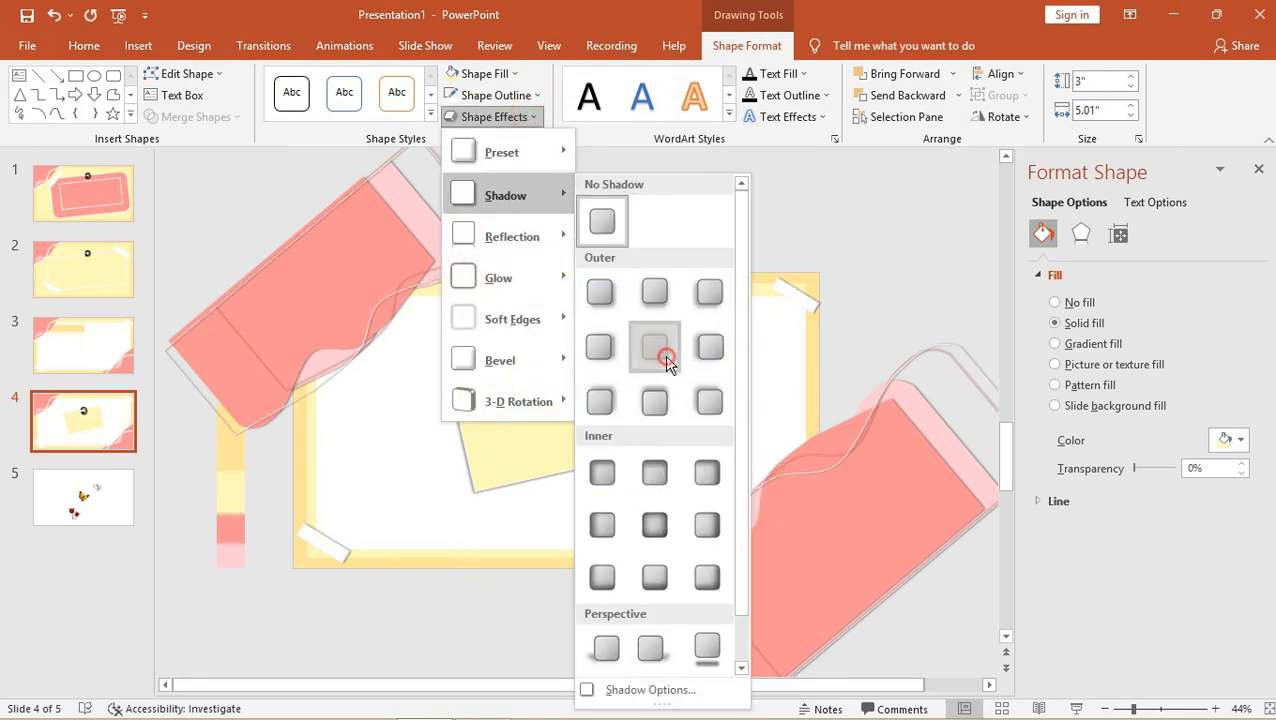
{"action": "left_click", "coordinate": [655, 347]}
{"action": "left_click", "coordinate": [672, 313]}
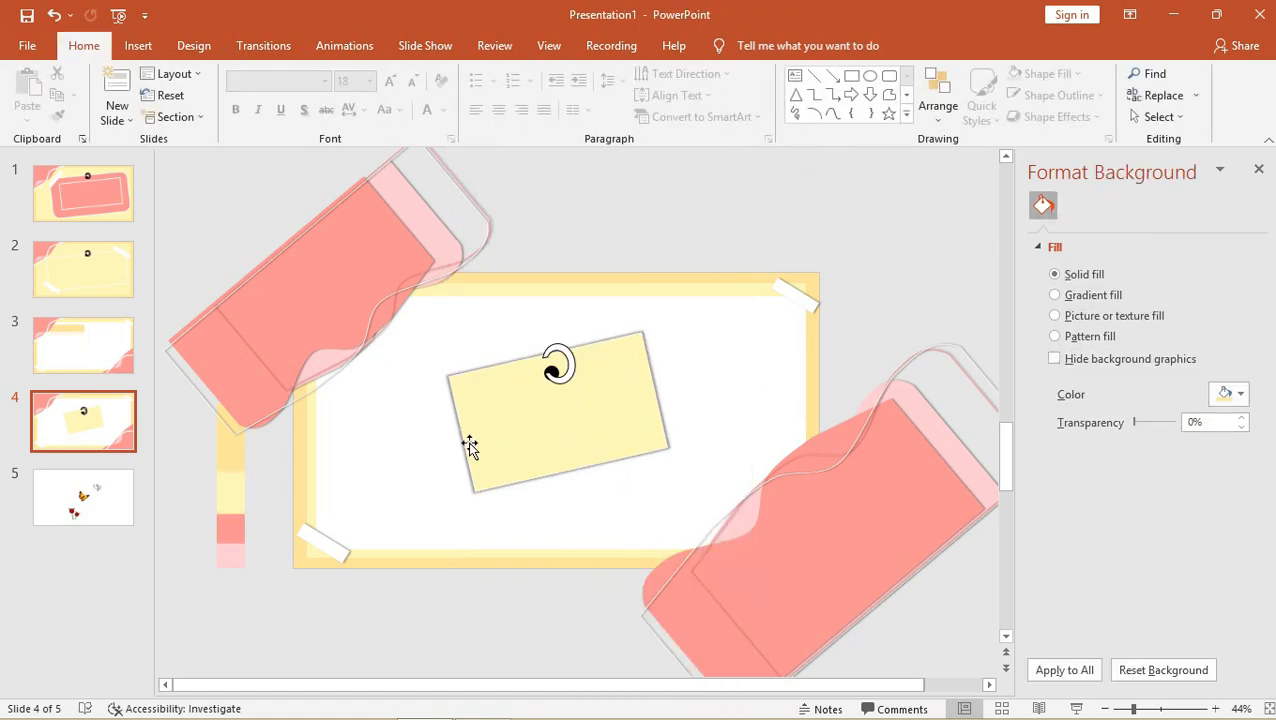
Copy the butterfly and tulip clip art from slide 5 and paste it onto slide 4.
{"action": "left_click", "coordinate": [110, 502]}
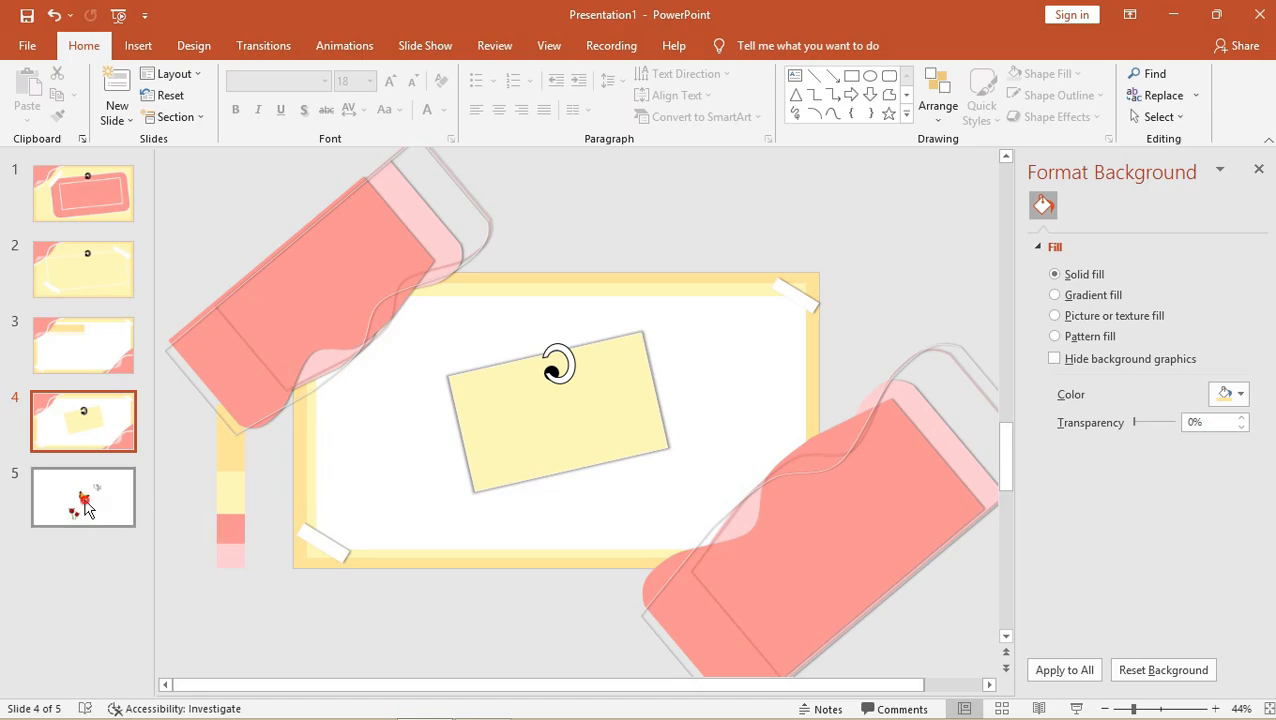
{"action": "left_click", "coordinate": [586, 425]}
{"action": "left_click", "coordinate": [590, 418]}
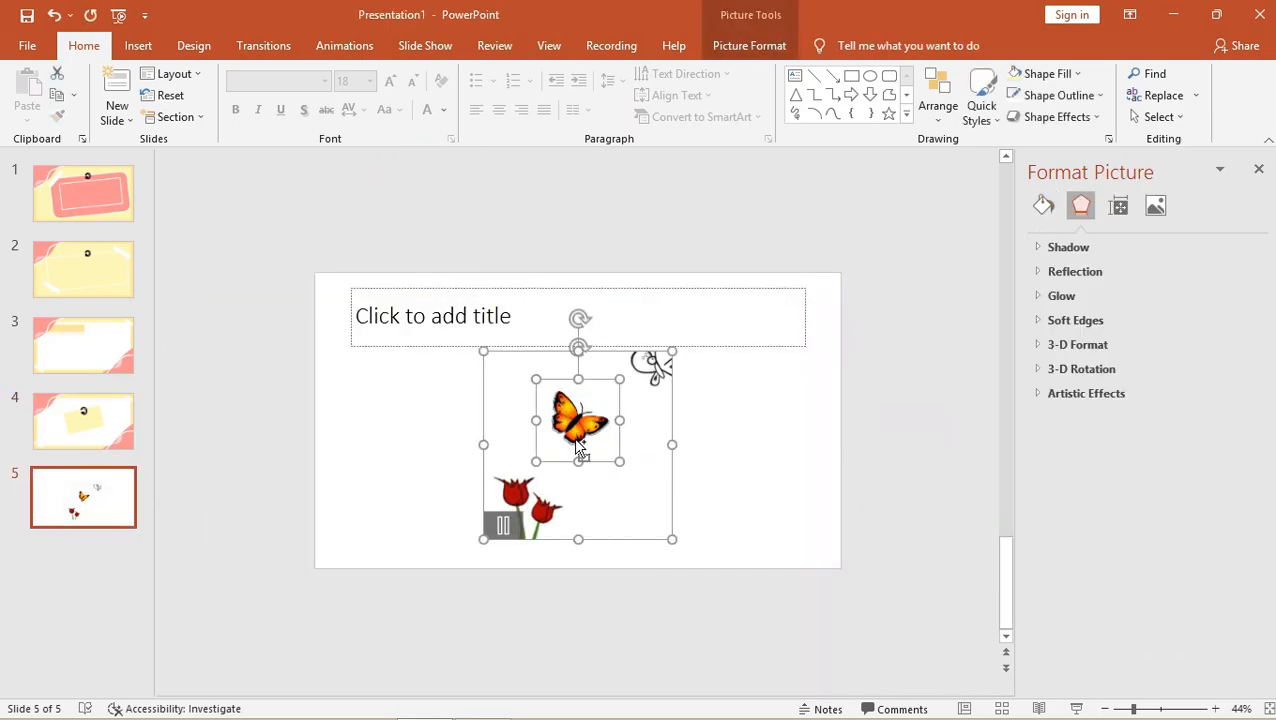
{"action": "left_click", "coordinate": [94, 418]}
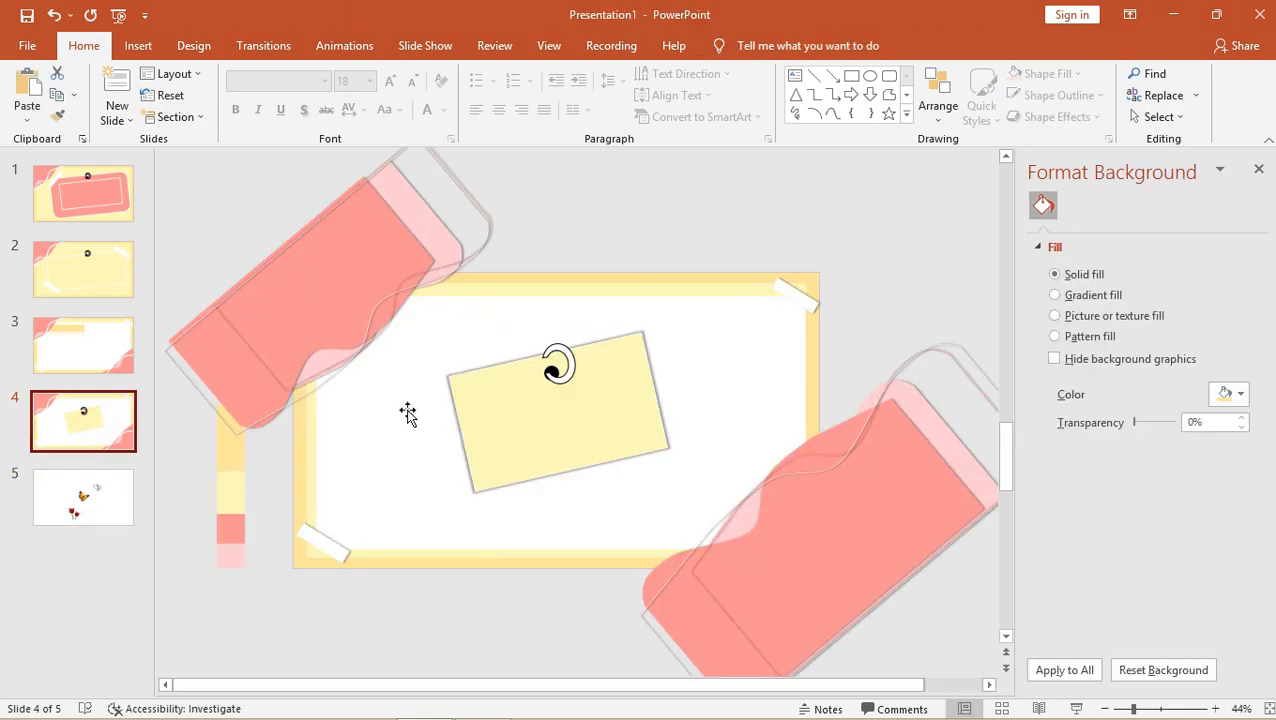
{"action": "key", "text": "ctrl+v"}
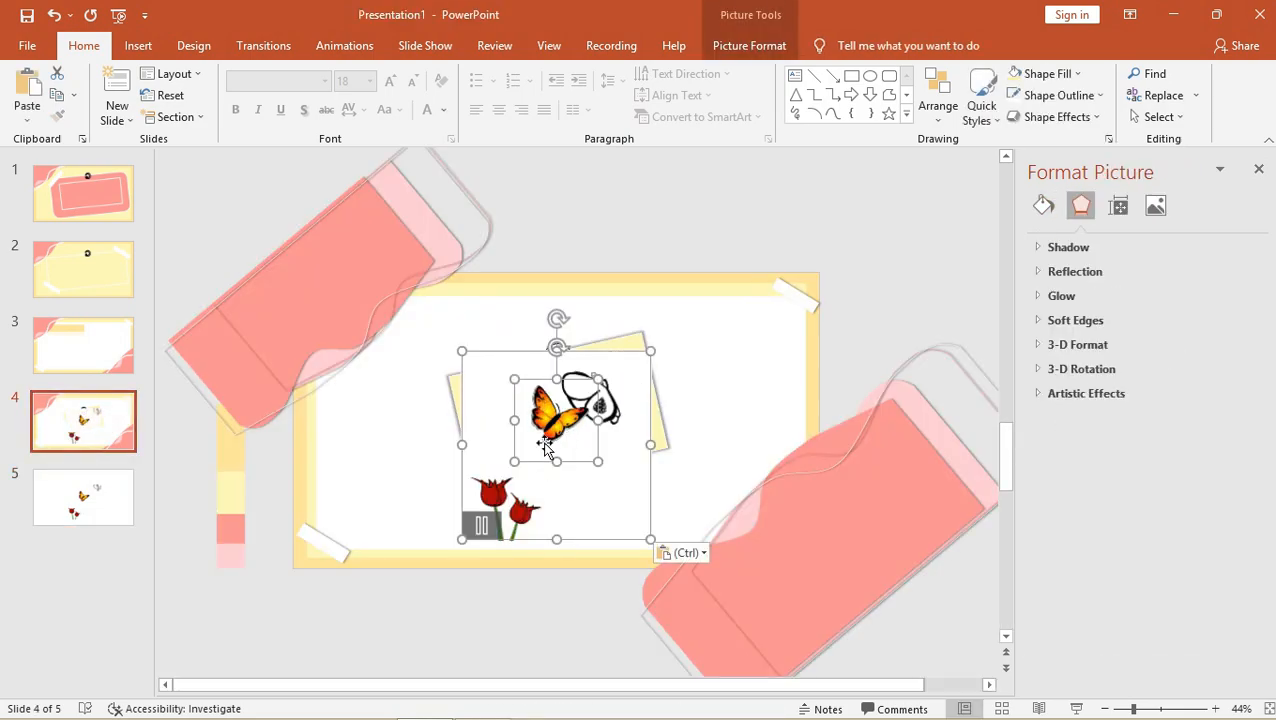
Perch the butterfly on the card's top-right corner and delete the leftover white-backed picture.
{"action": "left_click_drag", "start_coordinate": [485, 468], "coordinate": [443, 380]}
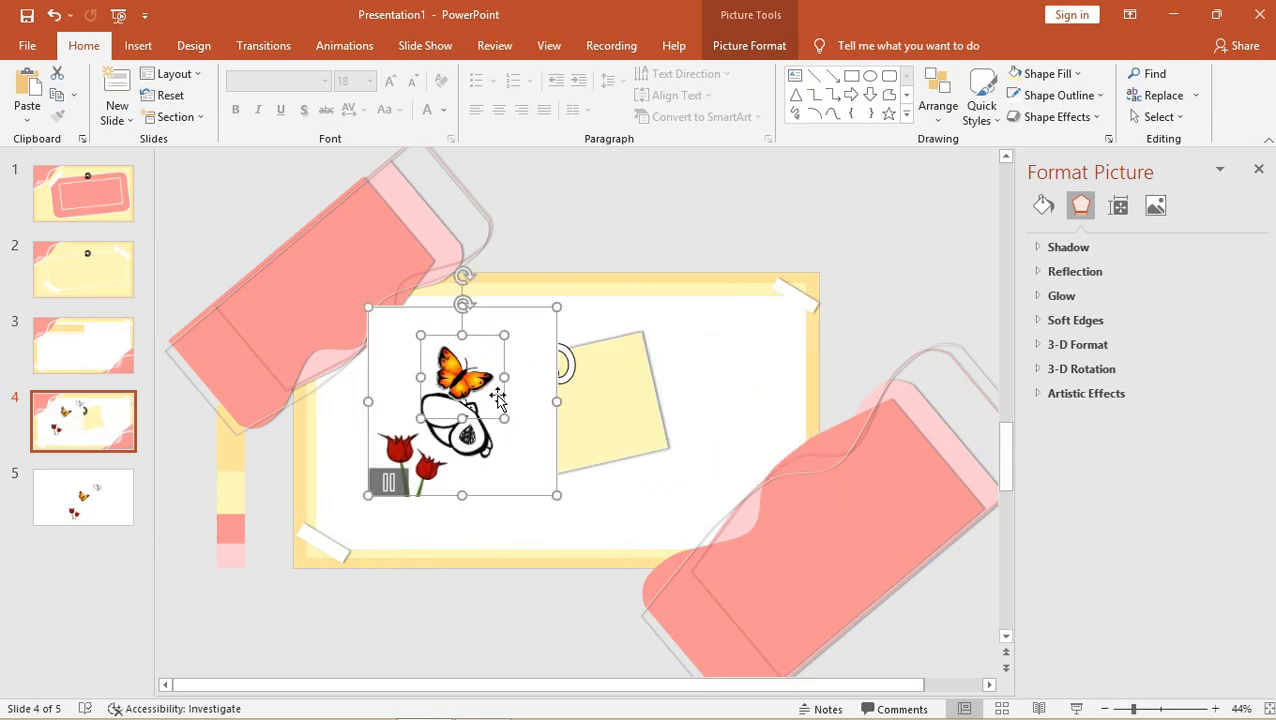
{"action": "key", "text": "Escape"}
{"action": "left_click", "coordinate": [470, 385]}
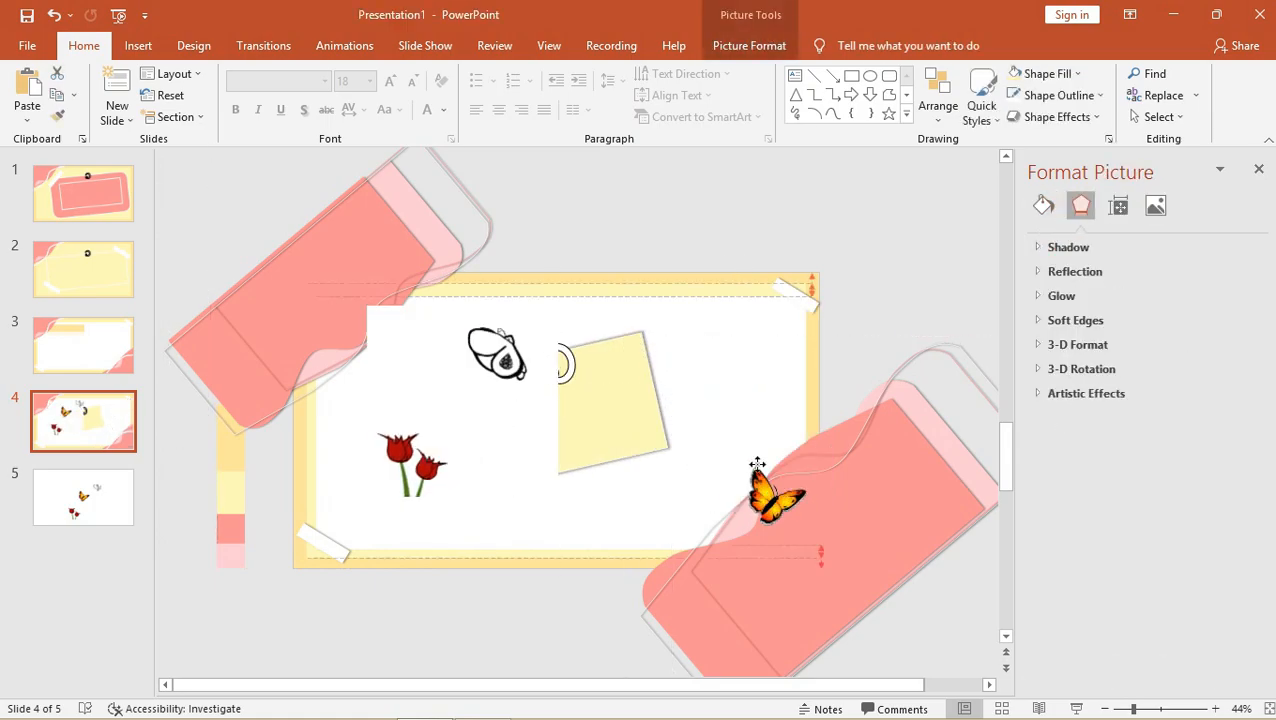
{"action": "left_click_drag", "start_coordinate": [643, 345], "coordinate": [618, 326]}
{"action": "left_click", "coordinate": [516, 378]}
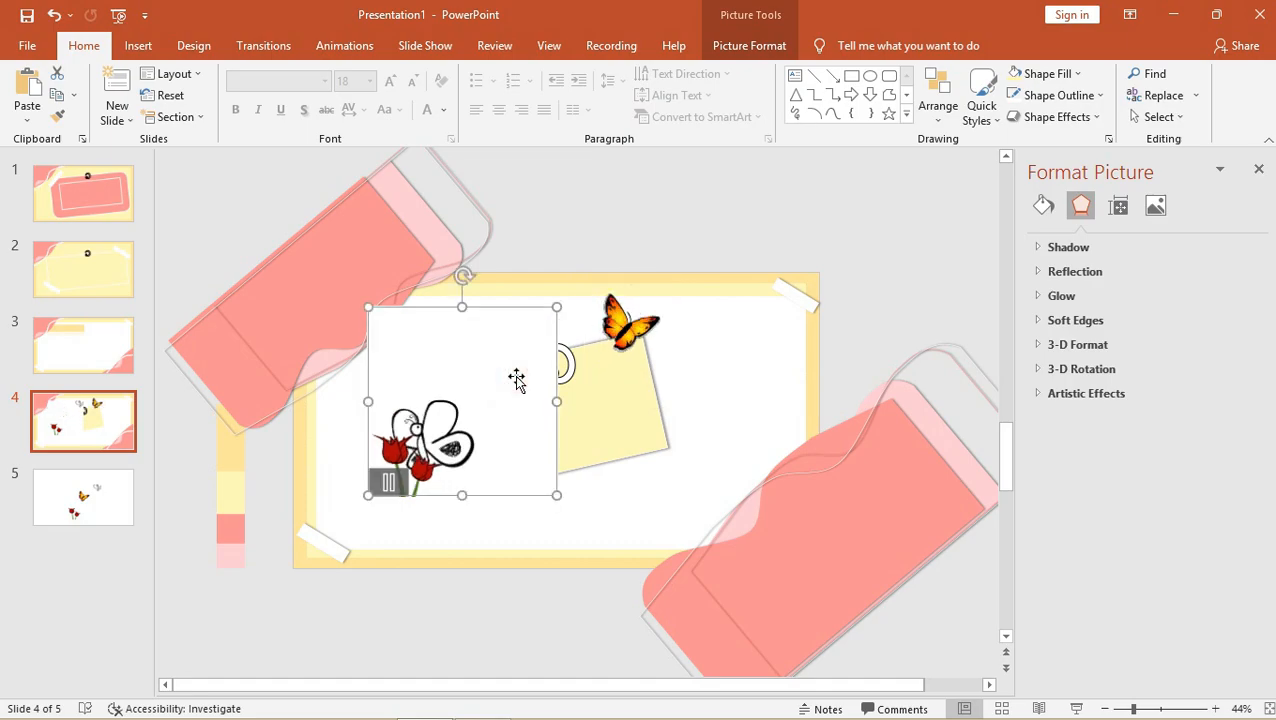
{"action": "key", "text": "Delete"}
{"action": "left_click", "coordinate": [88, 506]}
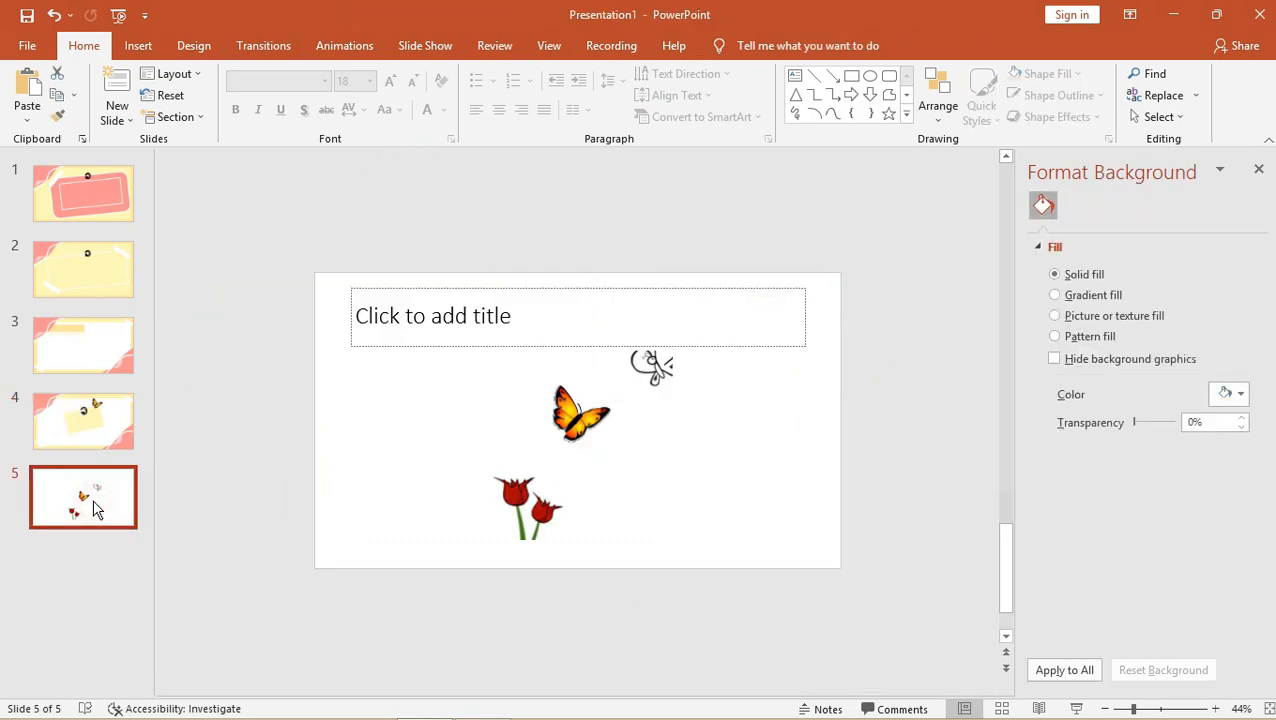